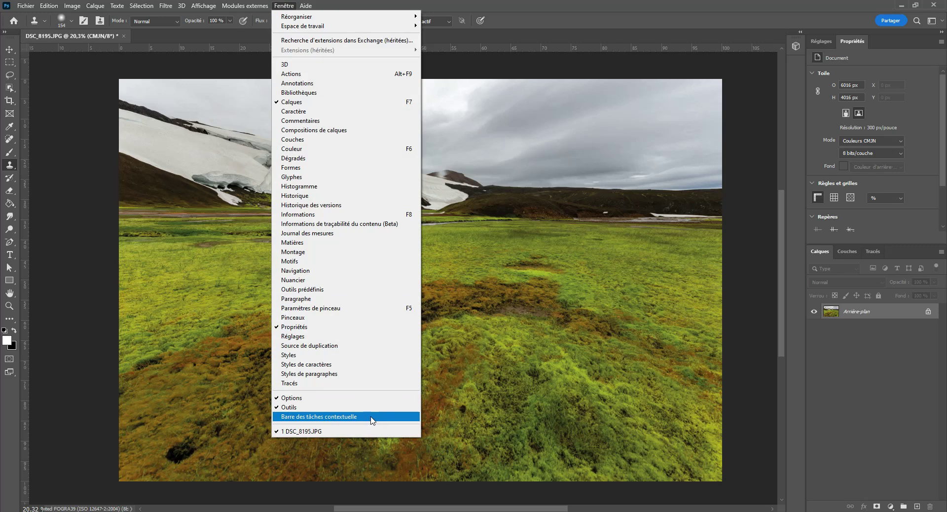
- Show the contextual task bar and place it over the middle of the grassy foreground
left_click(373, 419)
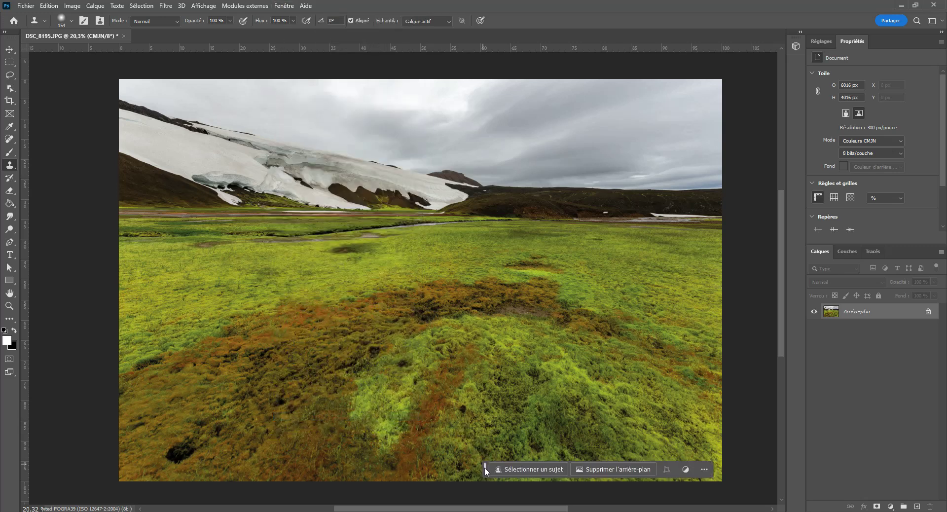
left_click_drag(485, 469, 441, 339)
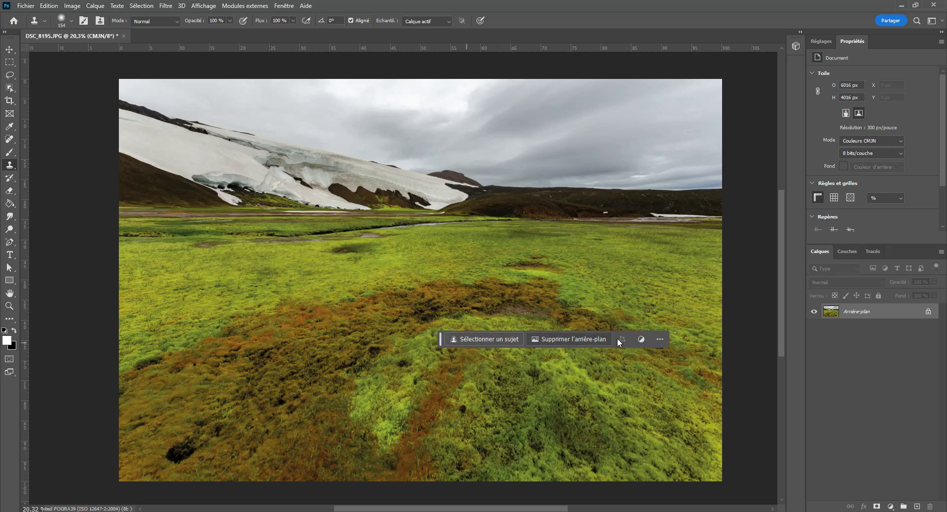
left_click_drag(441, 339, 423, 355)
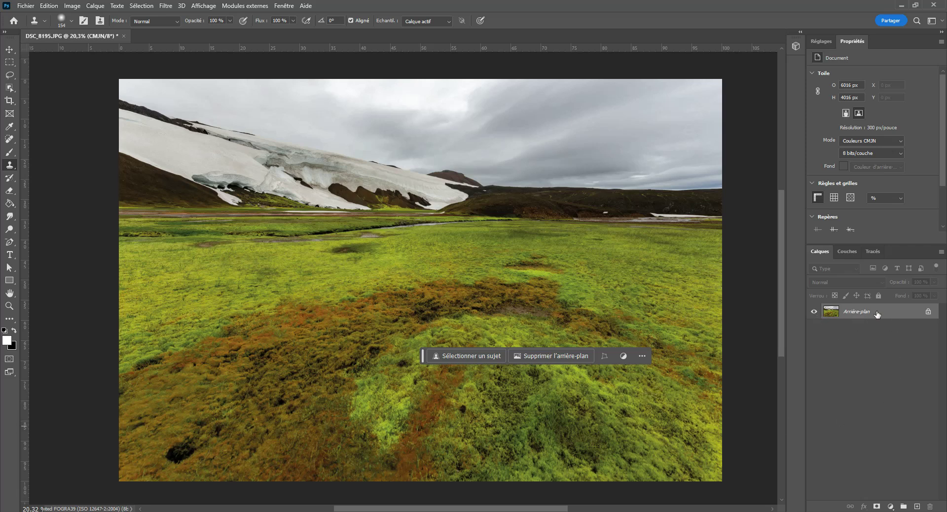
- Duplicate the Arrière-plan layer, hide the original and make Arrière-plan copie the active layer
left_click_drag(911, 316, 917, 506)
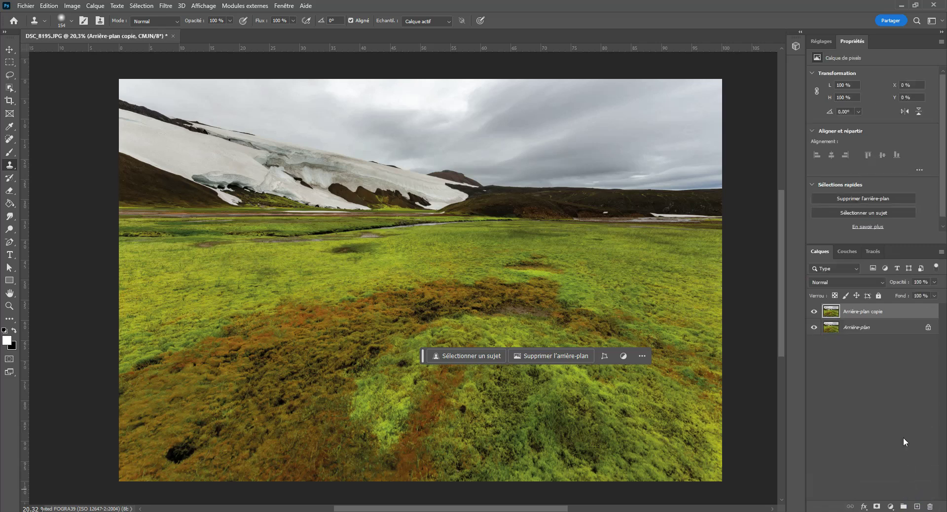
left_click(814, 328)
left_click(890, 386)
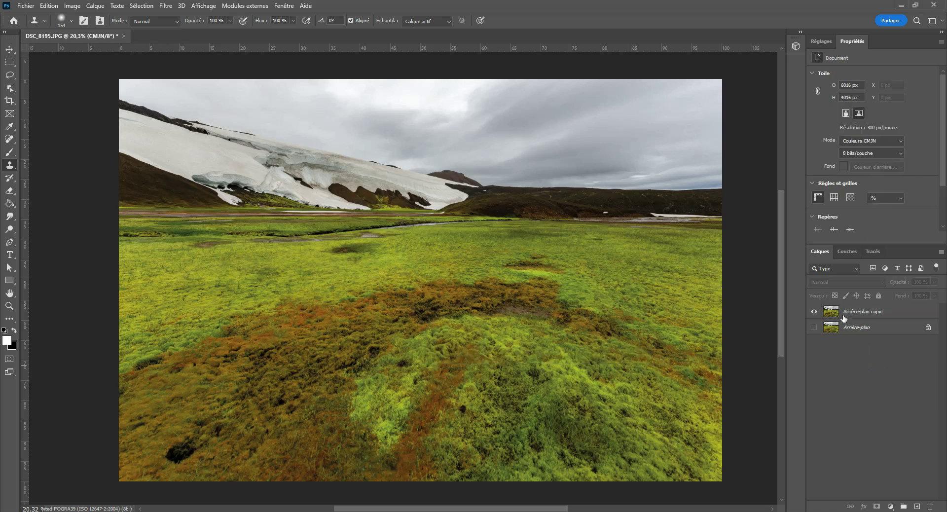
left_click(857, 309)
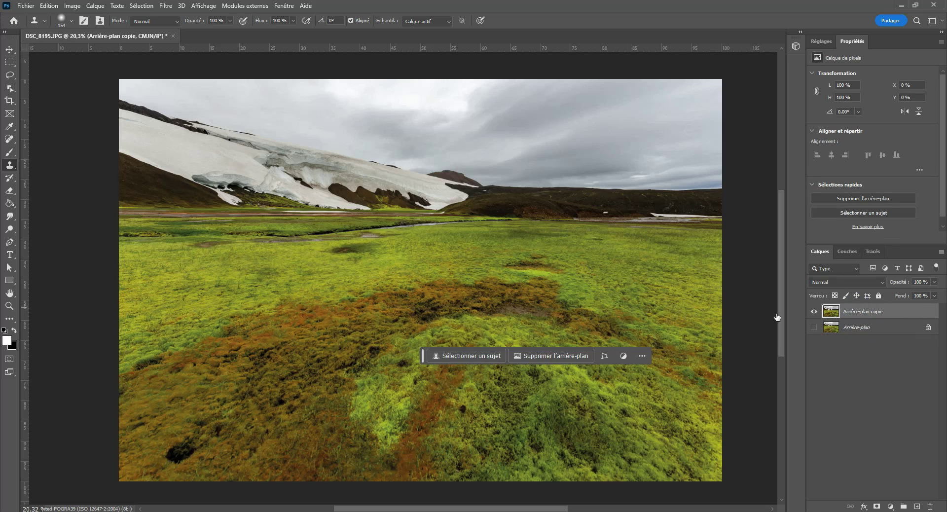
- Move the contextual task bar away to the edge of the photo's lower grass area
left_click_drag(423, 356, 497, 381)
left_click_drag(579, 392, 645, 424)
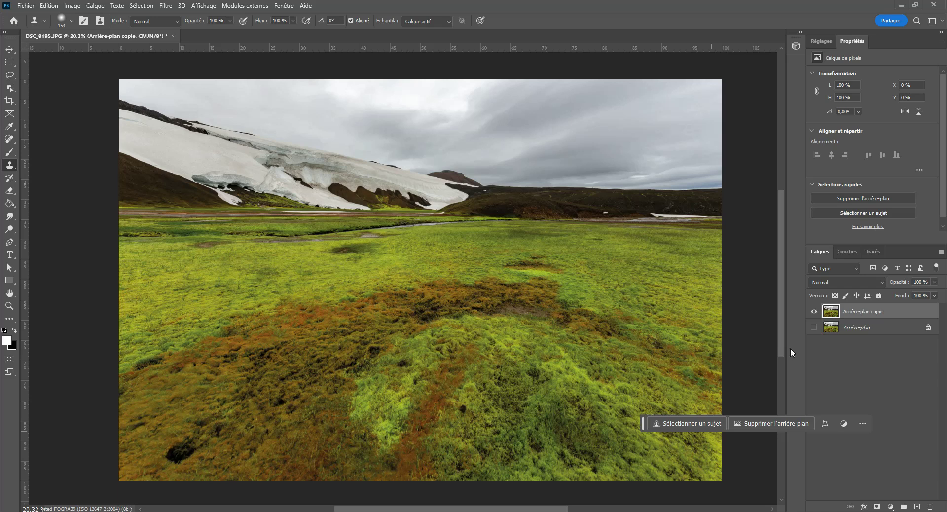
- Select the whole sky and mountain area down to the horizon with the Lasso tool
left_click(9, 76)
right_click(9, 76)
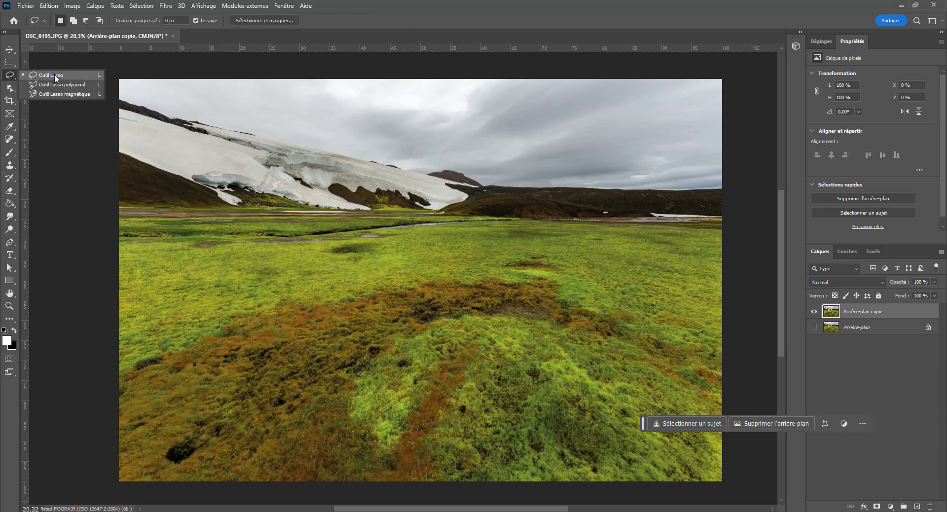
left_click(54, 74)
mouse_move(135, 60)
left_mouse_down()
mouse_move(89, 77)
mouse_move(67, 157)
mouse_move(77, 192)
left_mouse_up()
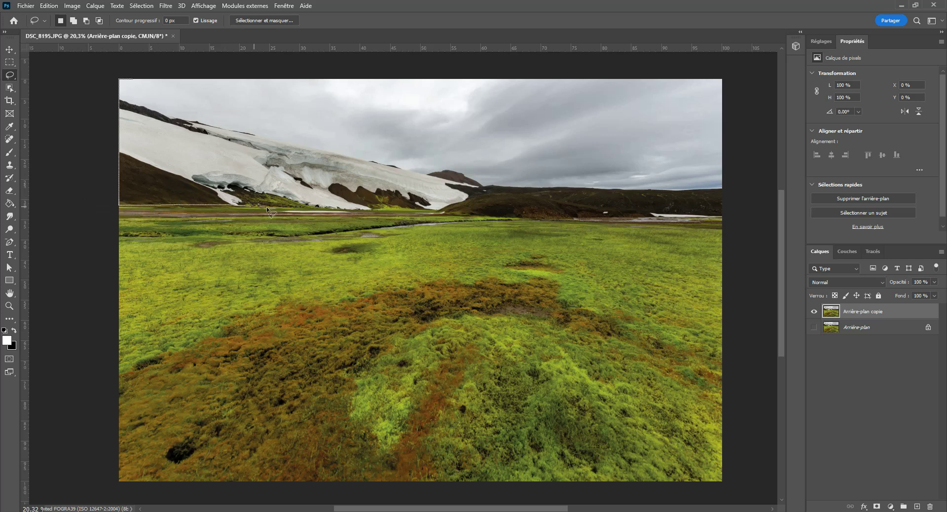
mouse_move(267, 208)
left_mouse_down()
mouse_move(583, 220)
mouse_move(730, 213)
mouse_move(738, 84)
mouse_move(712, 64)
mouse_move(318, 63)
left_mouse_up()
left_click_drag(85, 63, 85, 69)
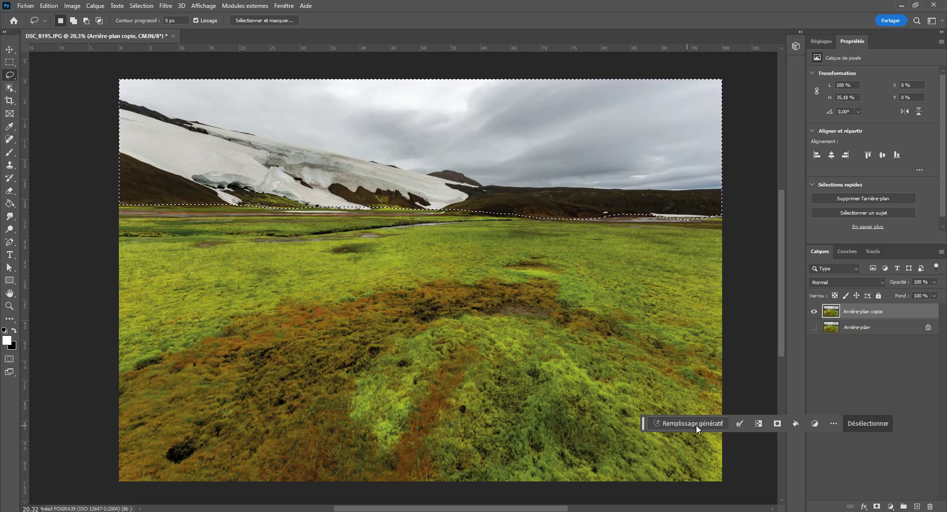
- Run Generative Fill on the selection with an empty prompt and compare the variants of the new background
left_click(721, 426)
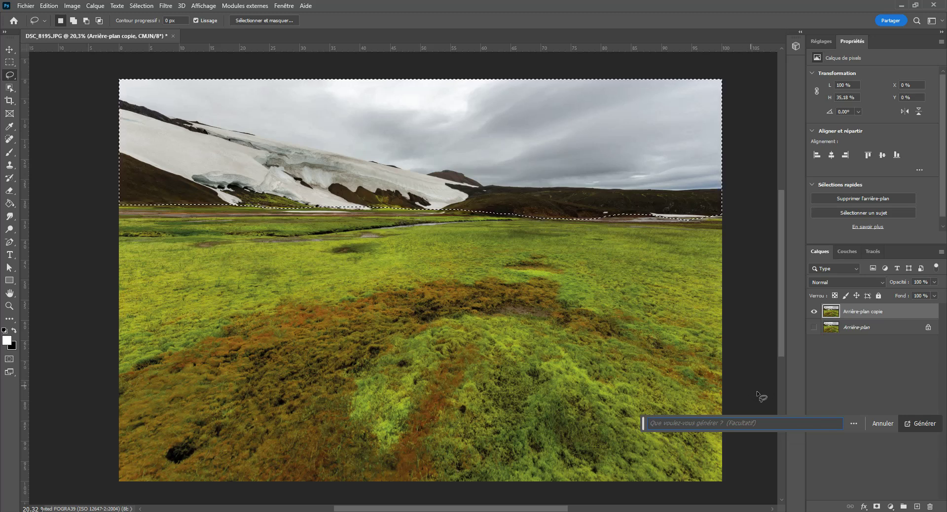
left_click(925, 425)
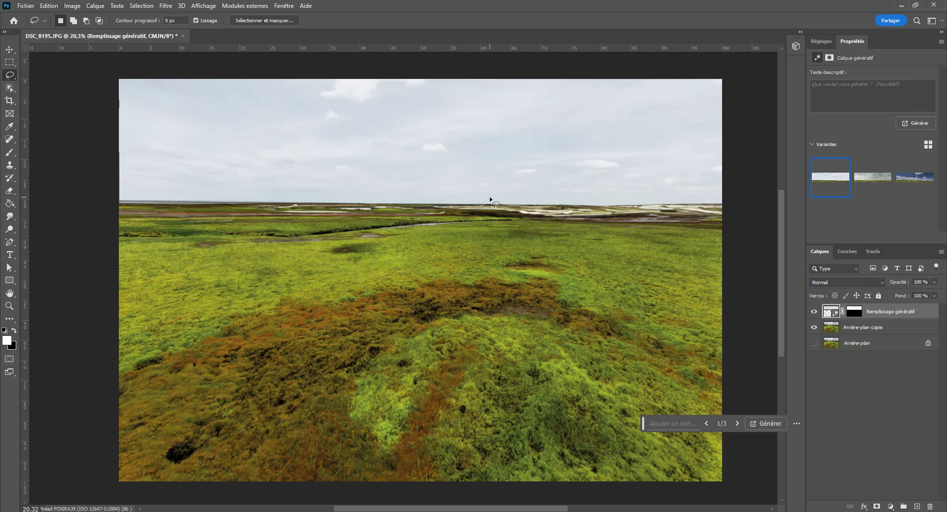
left_click(863, 178)
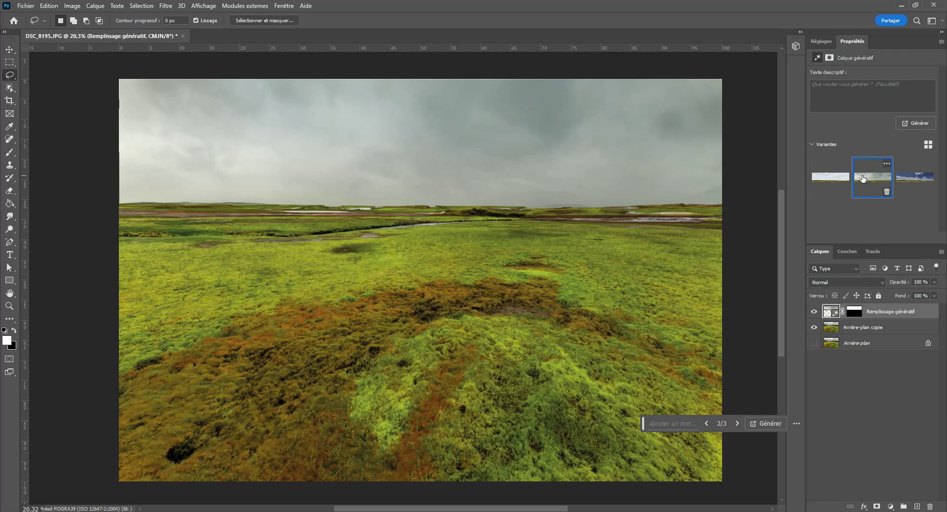
left_click(913, 183)
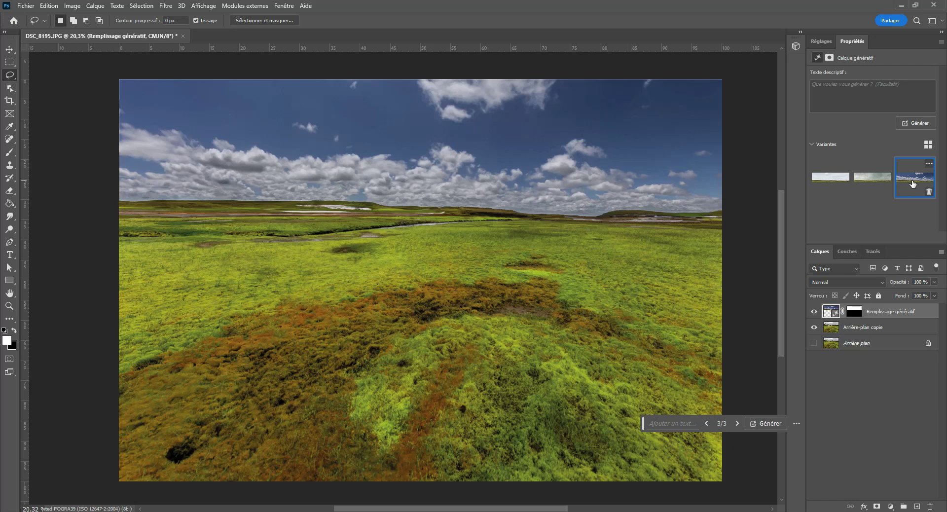
left_click(836, 180)
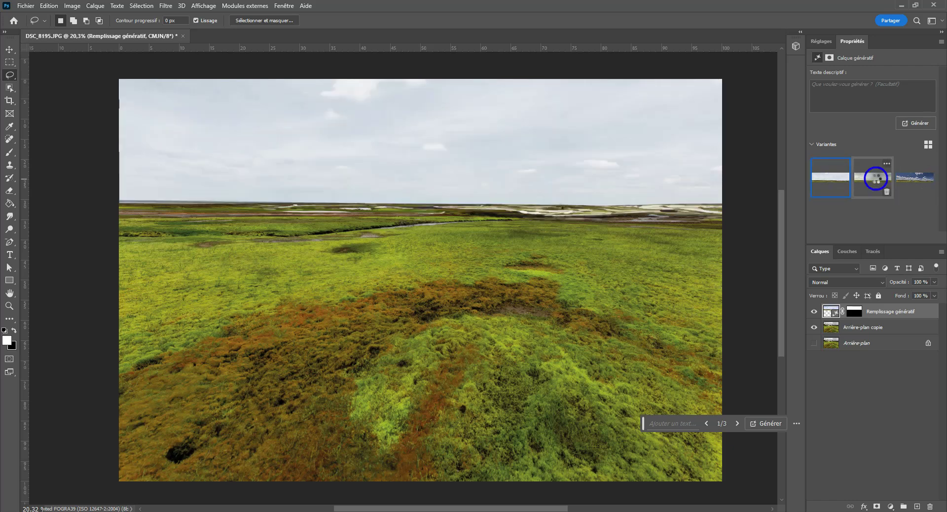
left_click(876, 179)
left_click(841, 181)
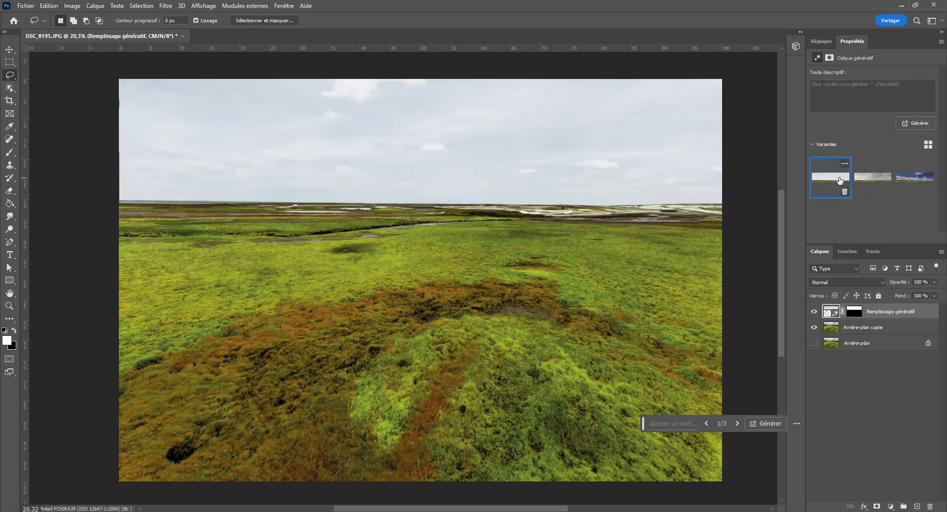
- Generate another set of variants without a prompt and preview the dark stormy sky and the light blue sky
left_click(919, 124)
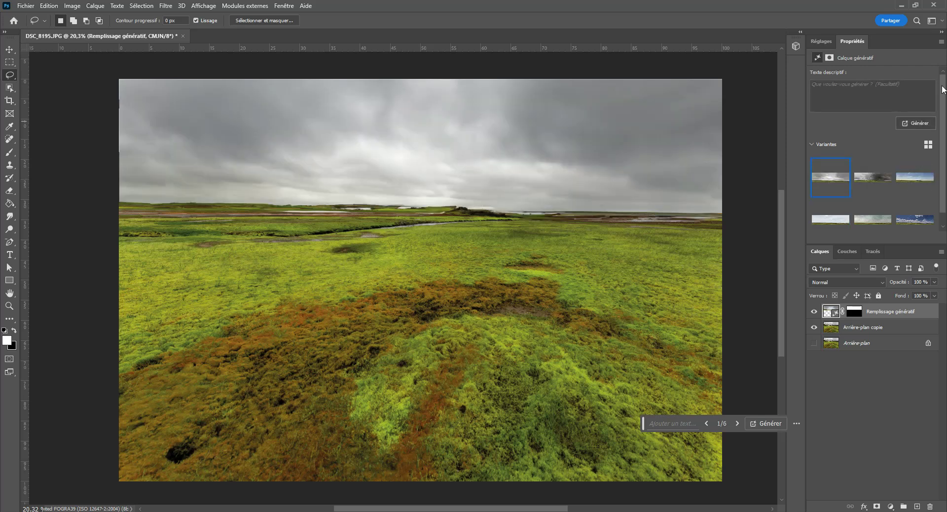
left_click(866, 180)
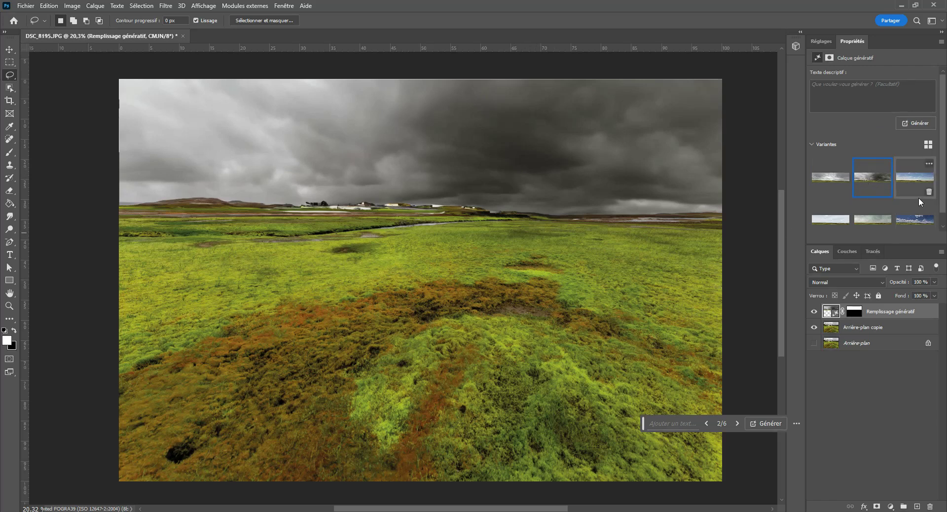
left_click(920, 185)
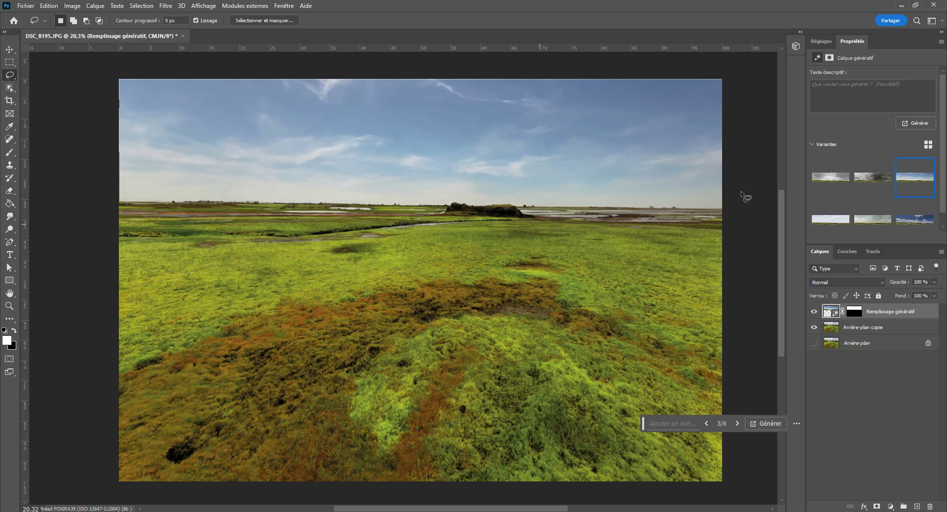
left_click(862, 180)
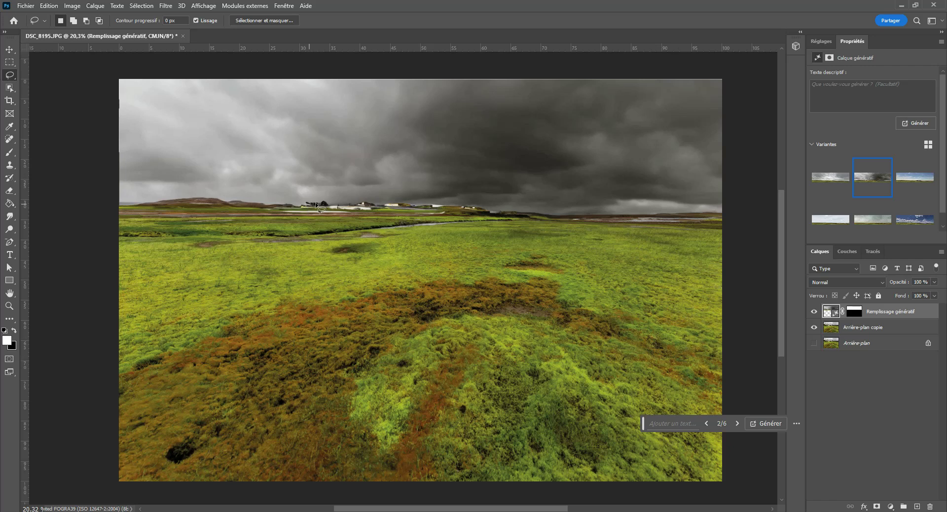
- Examine the horizon details up close in several variants and check the light blue sky variant on the whole image
scroll(318, 204, "up", 5)
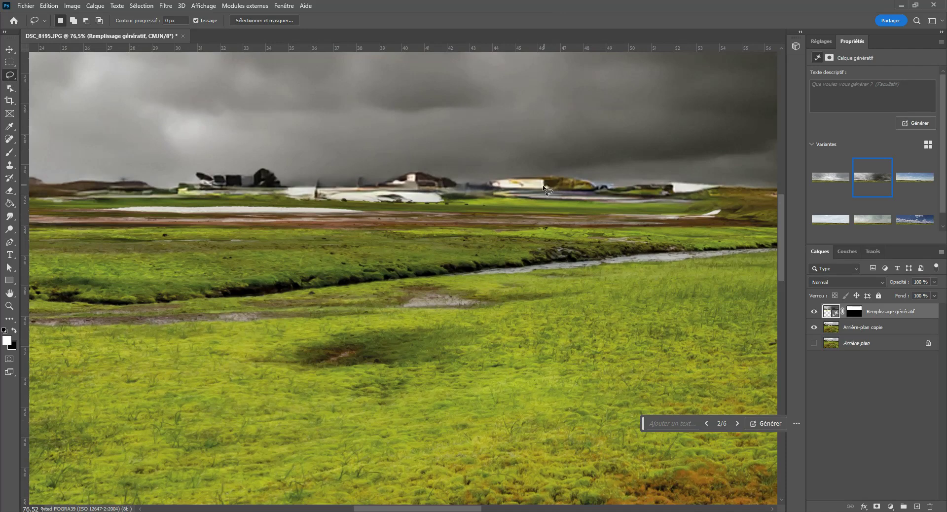
left_click(840, 181)
left_click(909, 178)
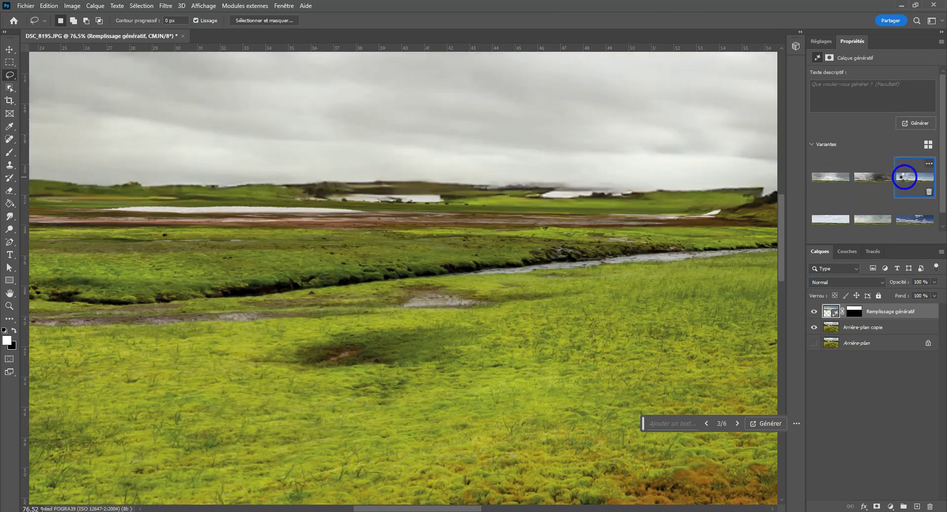
scroll(397, 262, "down", 5)
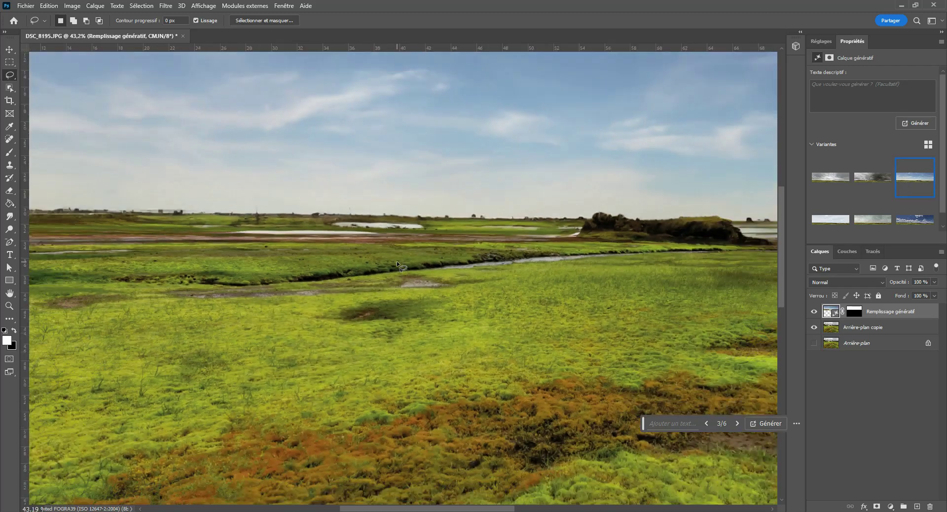
scroll(396, 260, "down", 4)
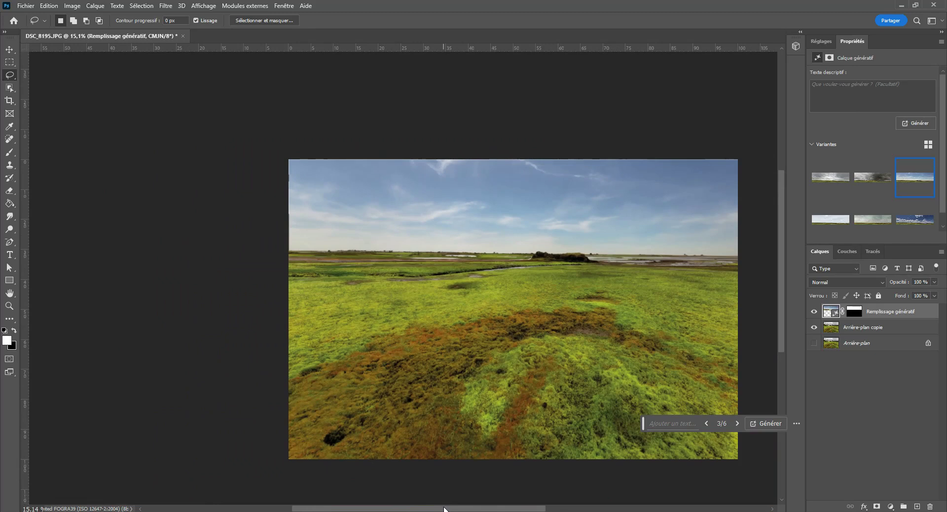
left_click_drag(447, 509, 474, 508)
scroll(478, 390, "up", 2)
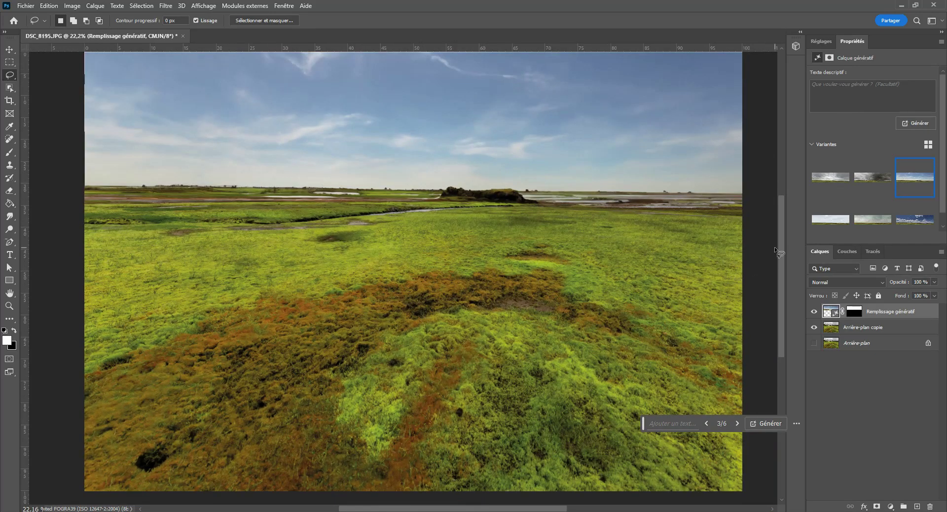
scroll(783, 248, "down", 1)
scroll(503, 259, "down", 1)
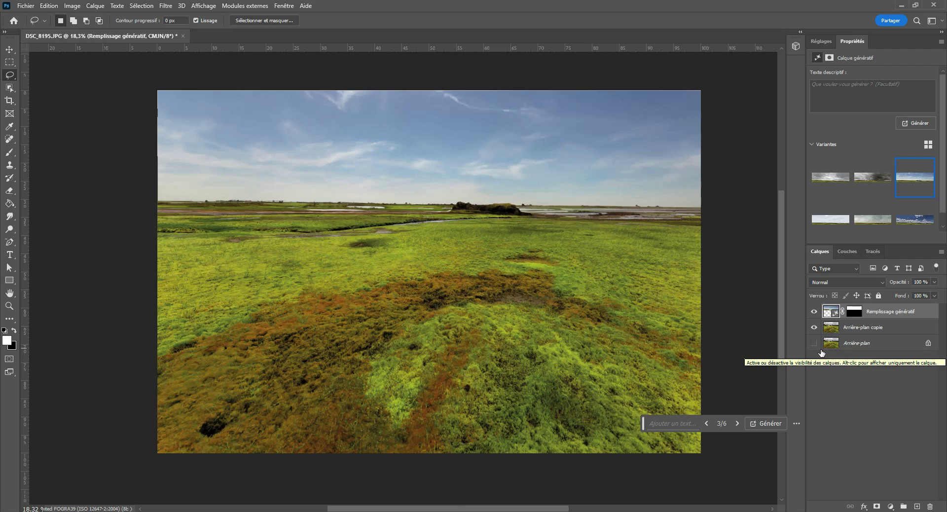
- Delete the Remplissage génératif layer to return to the original landscape
left_click(878, 326)
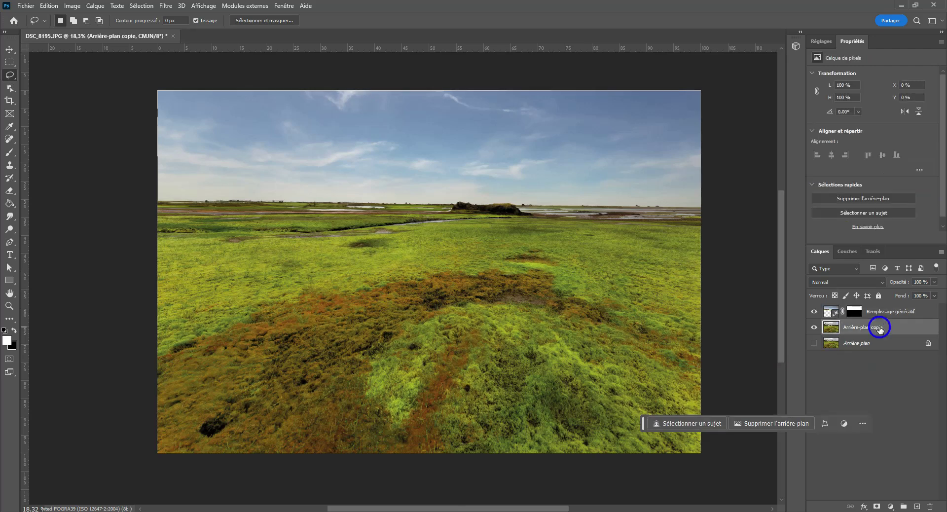
left_click(886, 312)
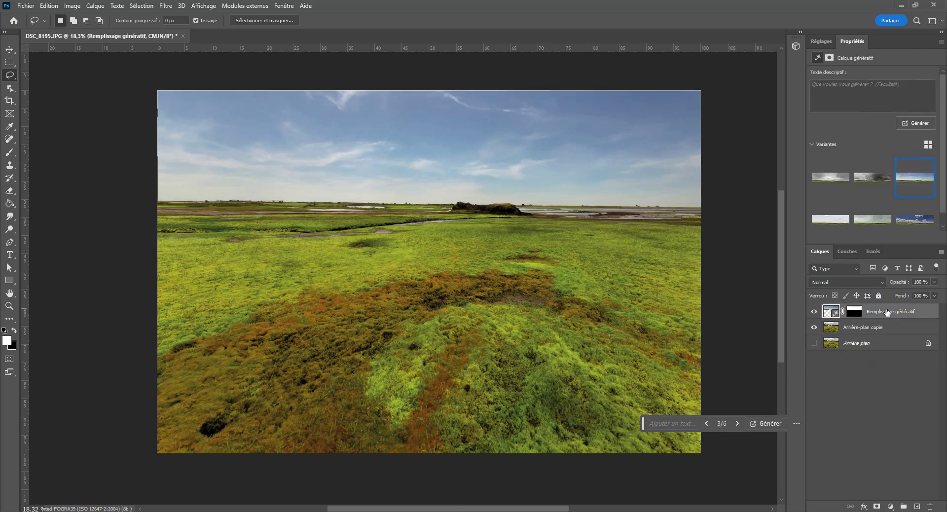
left_click_drag(882, 312, 931, 507)
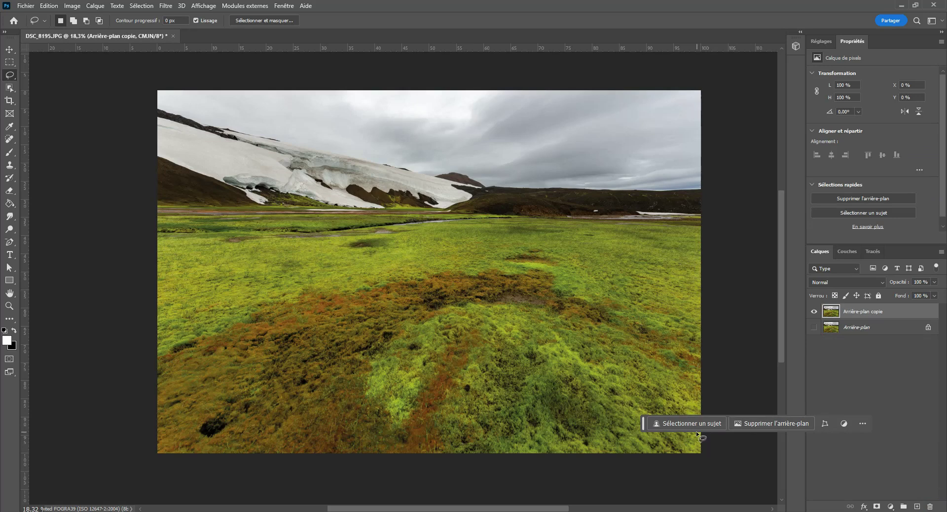
- Lasso the sky and mountains again, using add-to-selection mode to combine the missed hillside corner with the rest down to the horizon
mouse_move(186, 90)
left_mouse_down()
mouse_move(108, 125)
mouse_move(185, 196)
left_mouse_up()
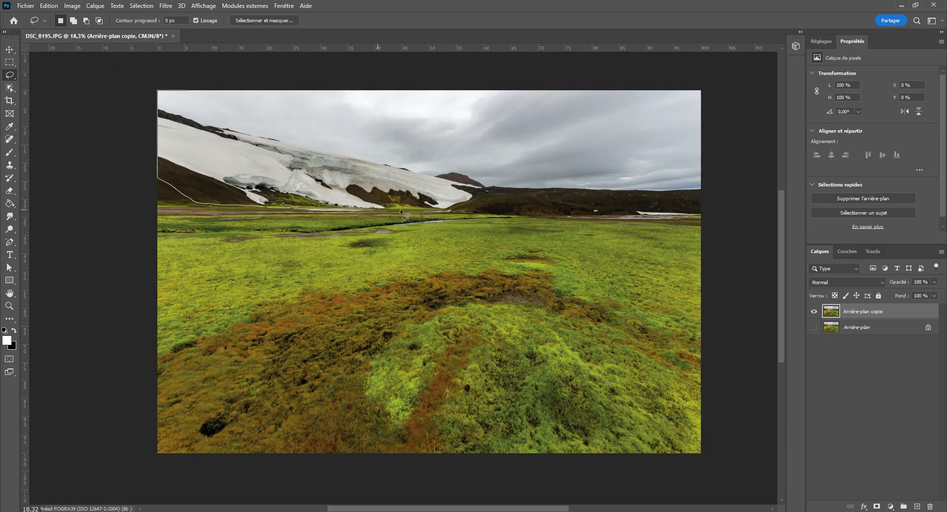
mouse_move(632, 221)
left_mouse_down()
mouse_move(718, 208)
mouse_move(706, 126)
mouse_move(685, 78)
mouse_move(160, 75)
left_mouse_up()
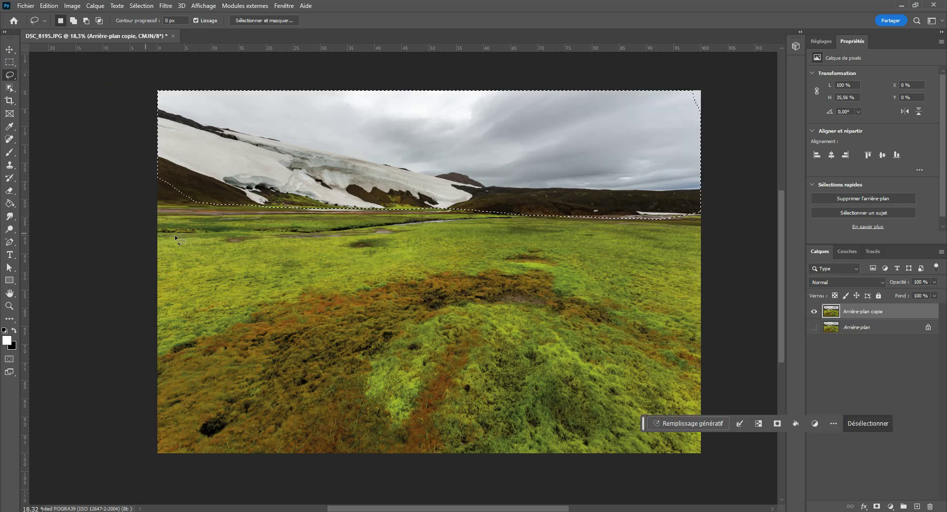
mouse_move(202, 204)
left_mouse_down()
mouse_move(152, 199)
mouse_move(152, 176)
left_mouse_up()
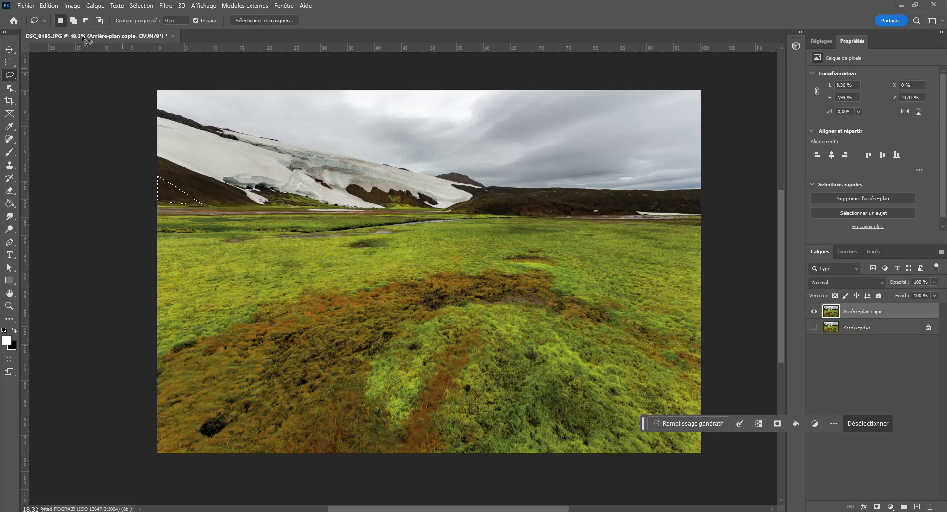
left_click(74, 21)
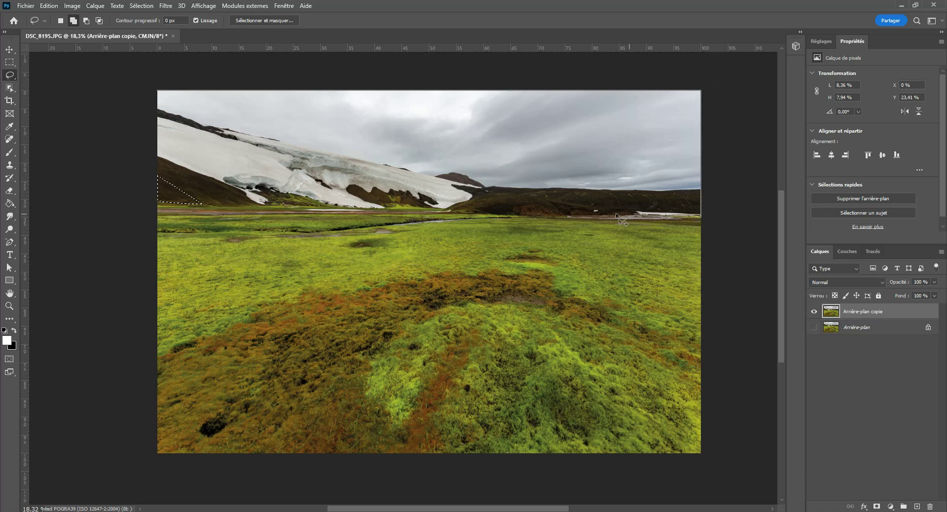
left_click_drag(497, 213, 353, 209)
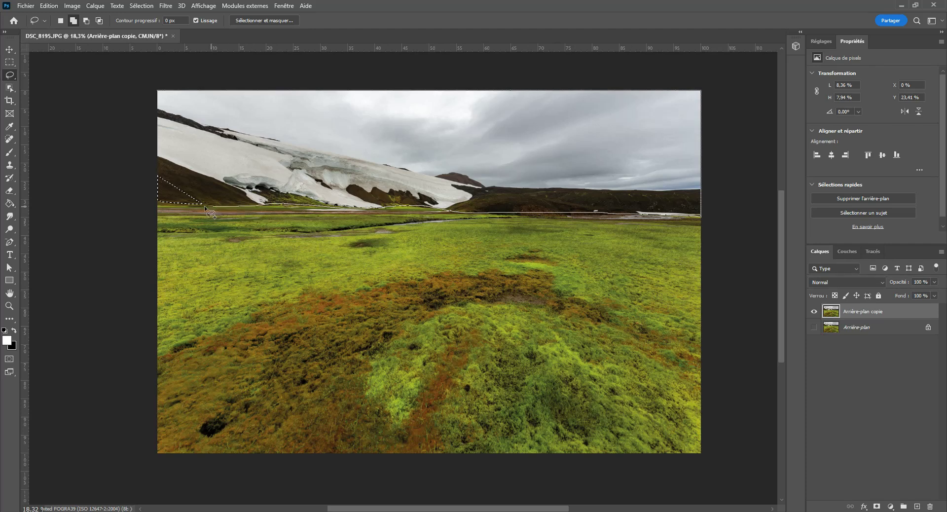
mouse_move(205, 206)
left_mouse_down()
mouse_move(156, 202)
mouse_move(139, 172)
mouse_move(165, 74)
left_mouse_up()
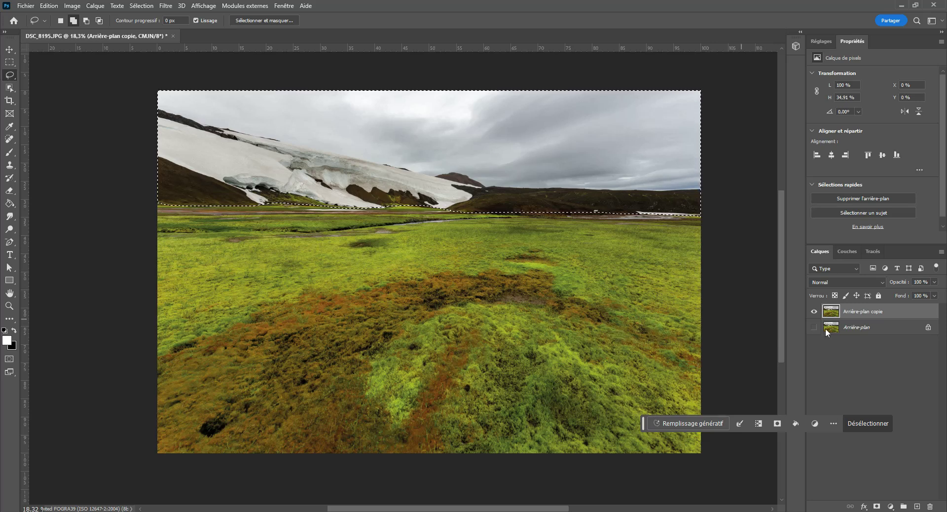
- Generate a fill for the selected sky and mountains with the prompt "ciel bleu", compare the variants and choose the one with the ridged mountain
left_click(671, 423)
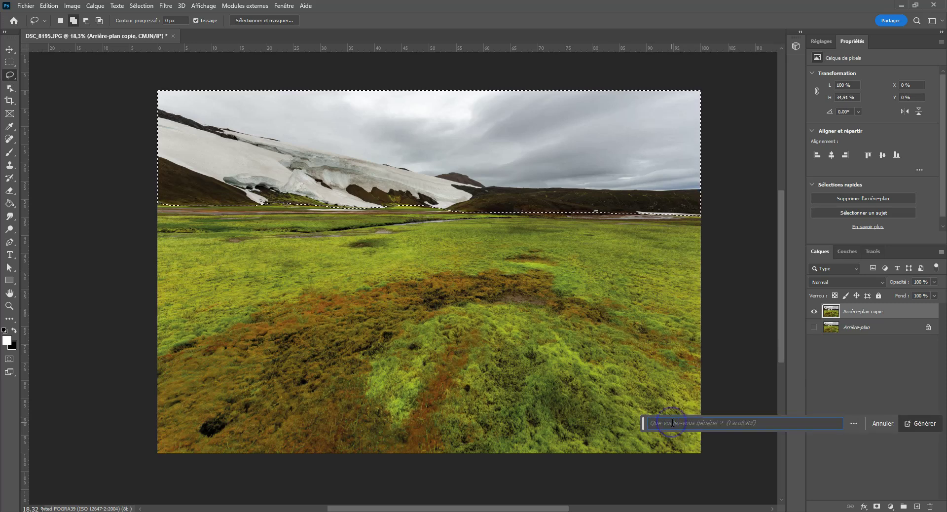
type("ciel bleu")
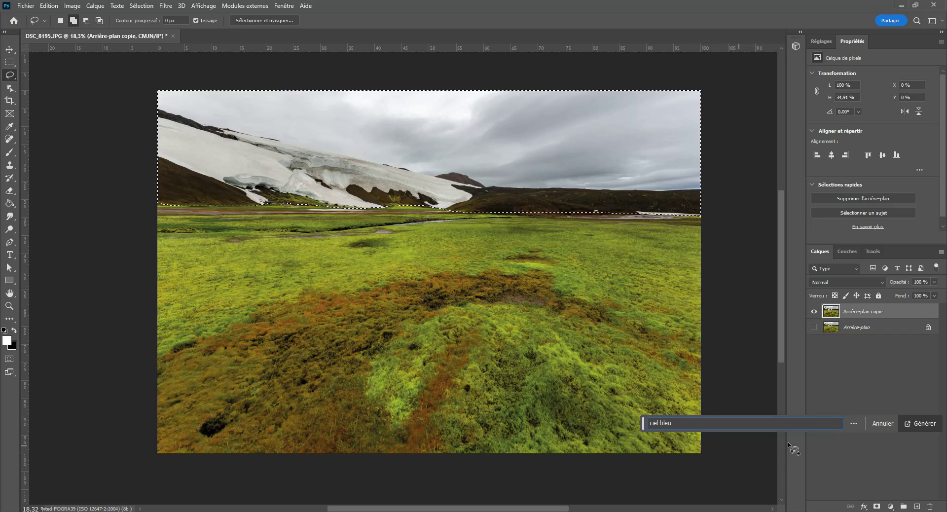
left_click(923, 424)
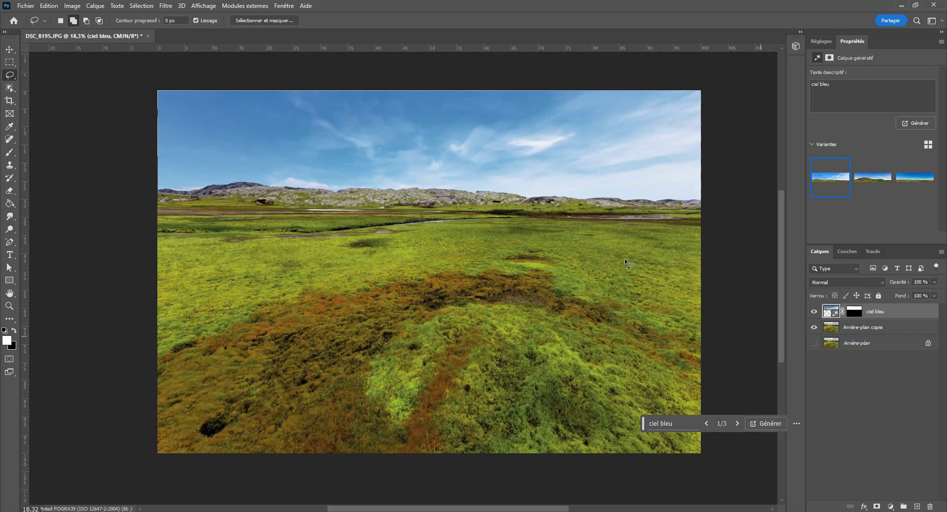
left_click(882, 181)
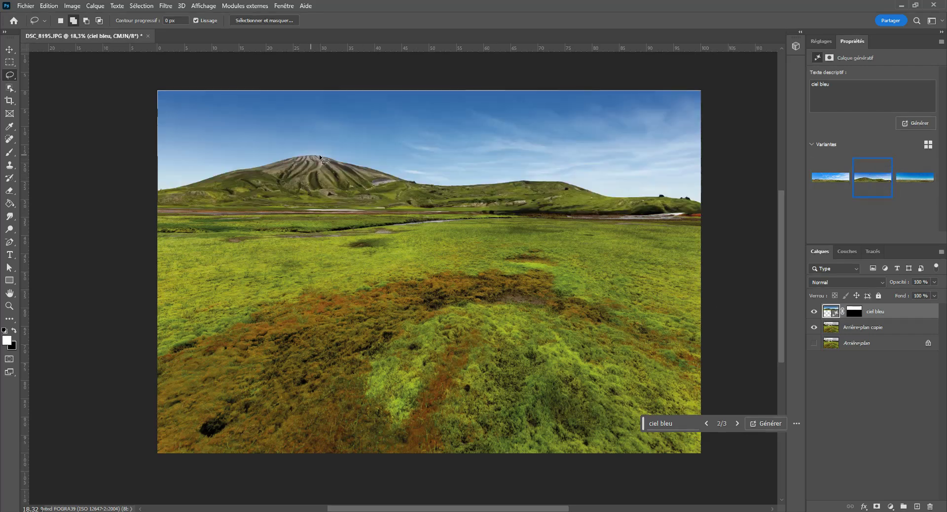
left_click(913, 190)
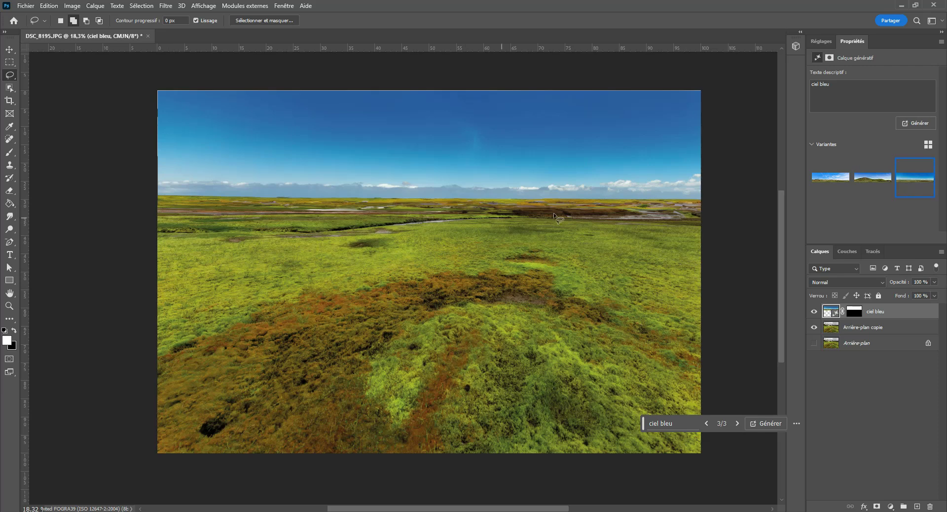
left_click(864, 180)
- Examine the generated mountain, hills and horizon transition up close across the full width of the photo, and check the whole image
scroll(334, 170, "up", 5)
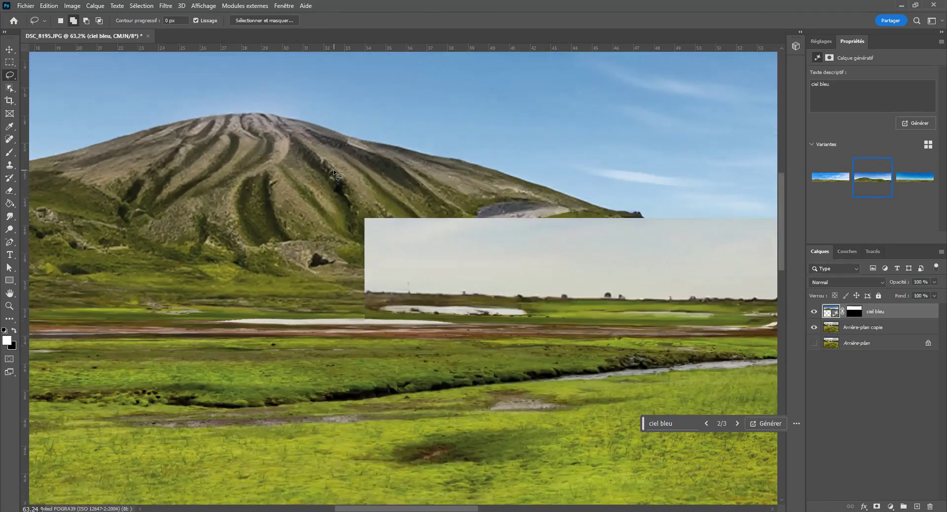
scroll(334, 170, "up", 3)
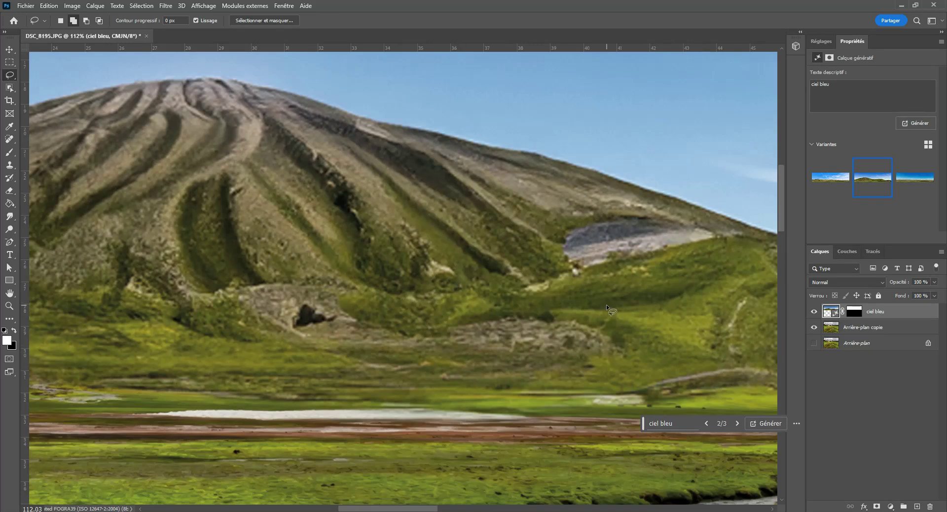
left_click_drag(649, 309, 282, 214)
left_click_drag(633, 296, 405, 251)
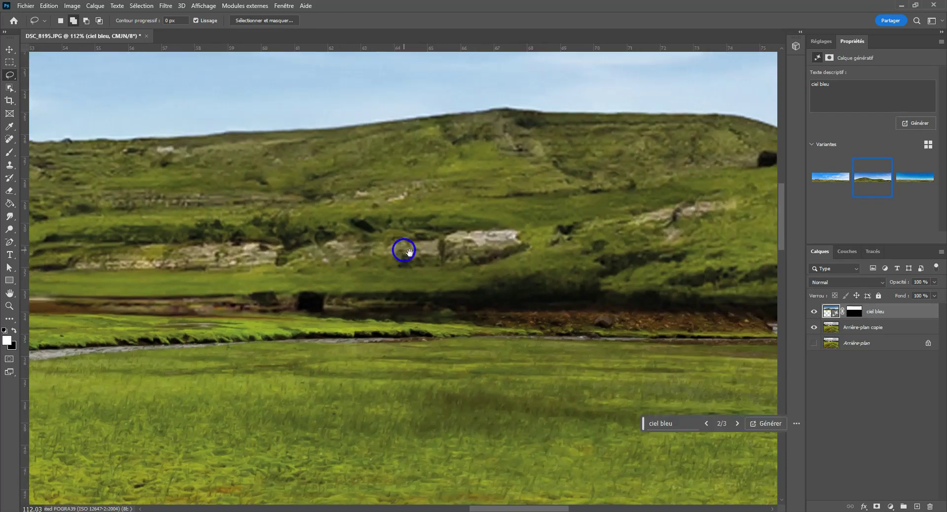
left_click_drag(643, 240, 262, 233)
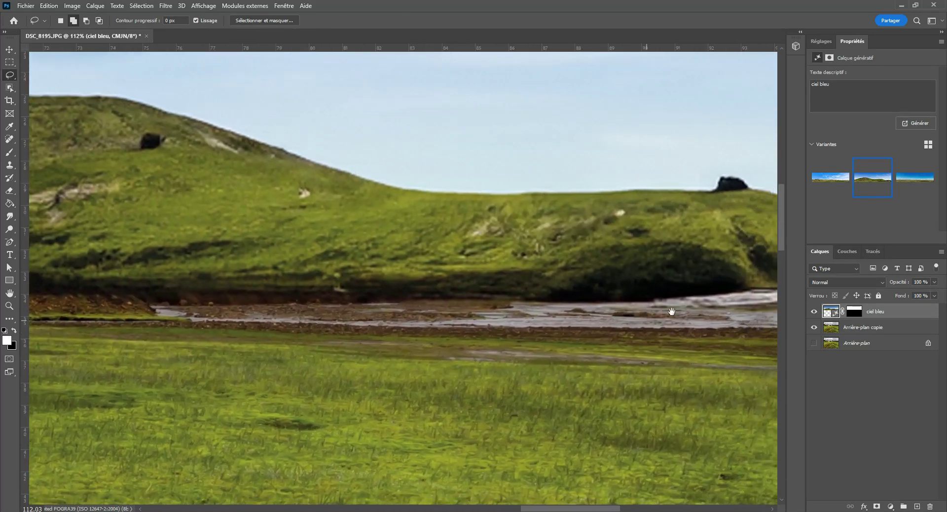
left_click_drag(670, 311, 328, 303)
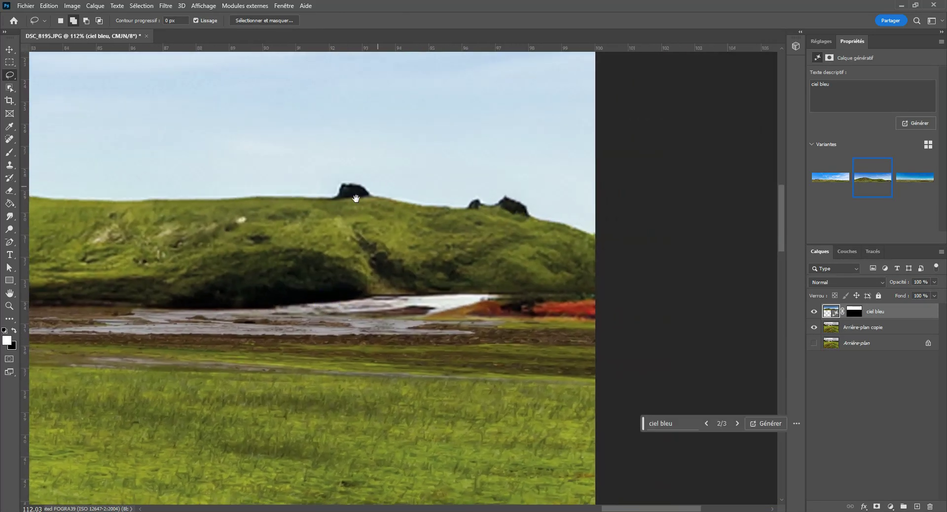
scroll(318, 317, "down", 3)
scroll(320, 317, "down", 1)
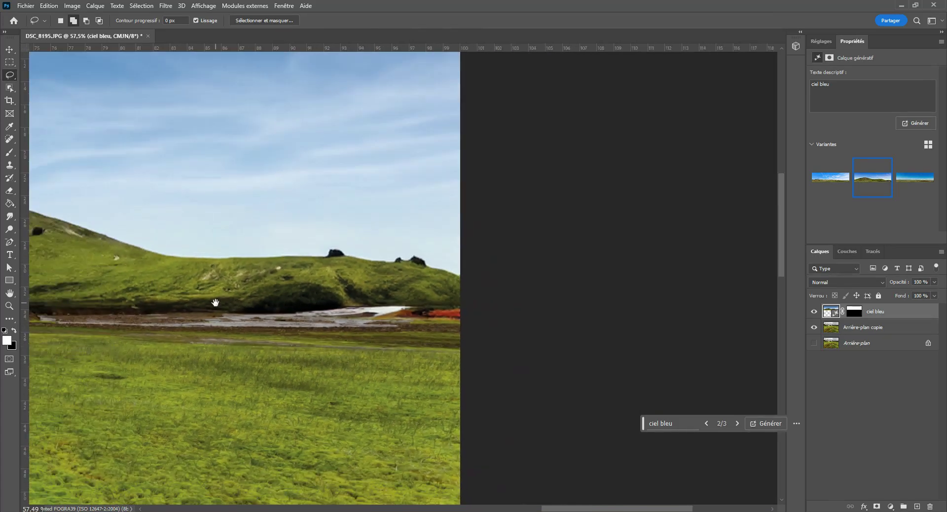
left_click_drag(213, 304, 628, 270)
left_click_drag(225, 267, 628, 262)
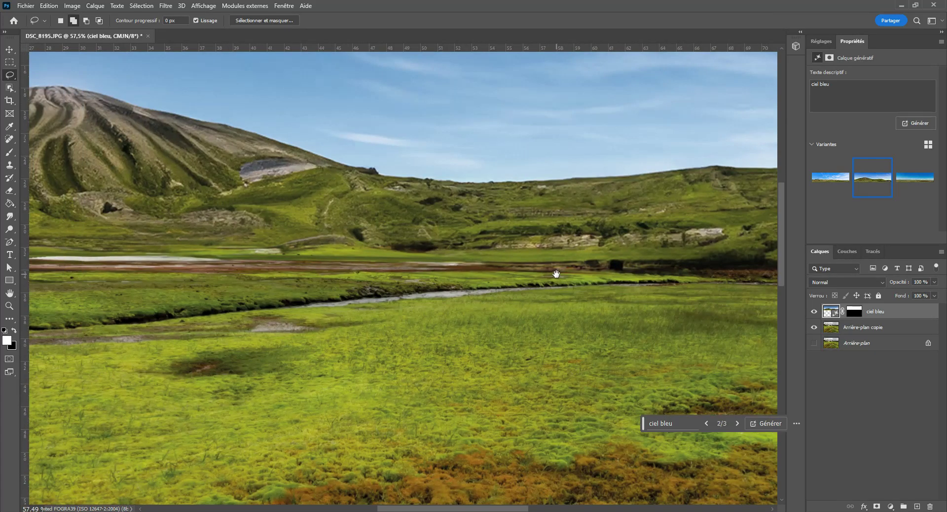
left_click_drag(214, 277, 535, 345)
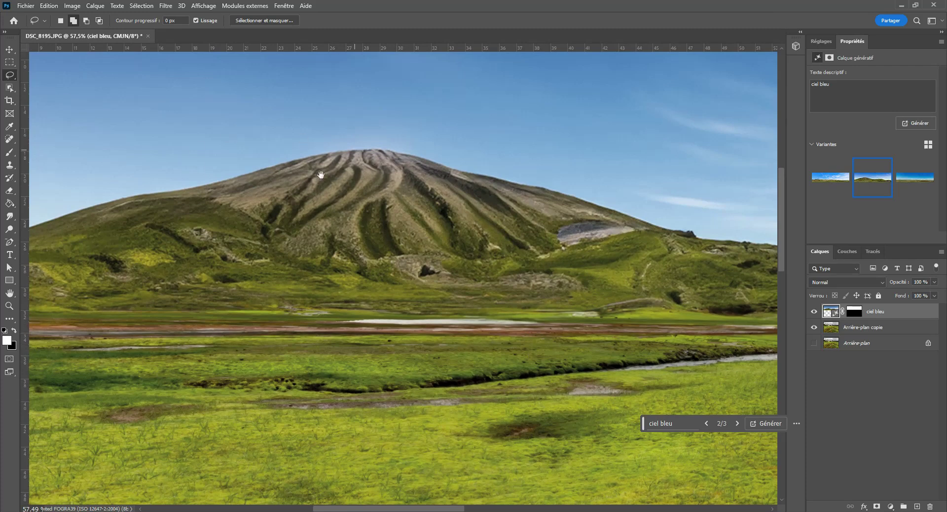
left_click_drag(168, 294, 496, 294)
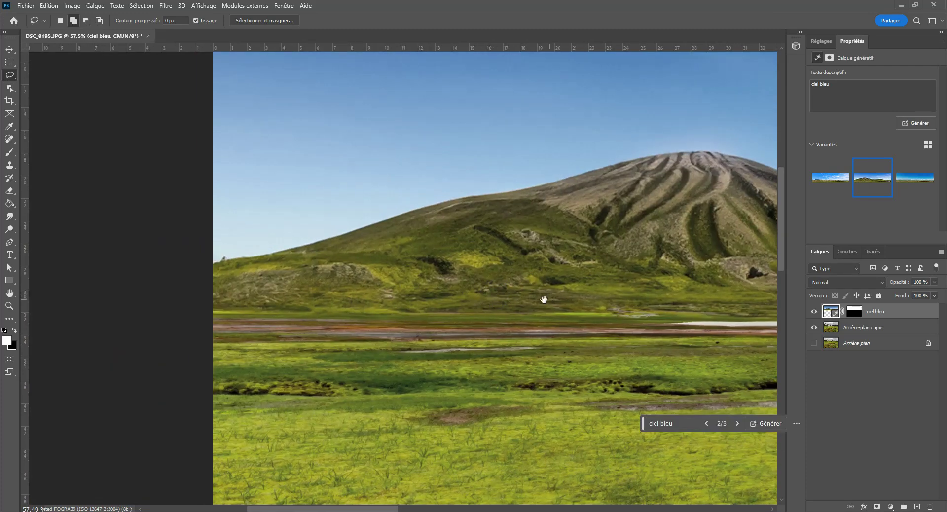
left_click_drag(567, 309, 367, 295)
scroll(366, 295, "down", 4)
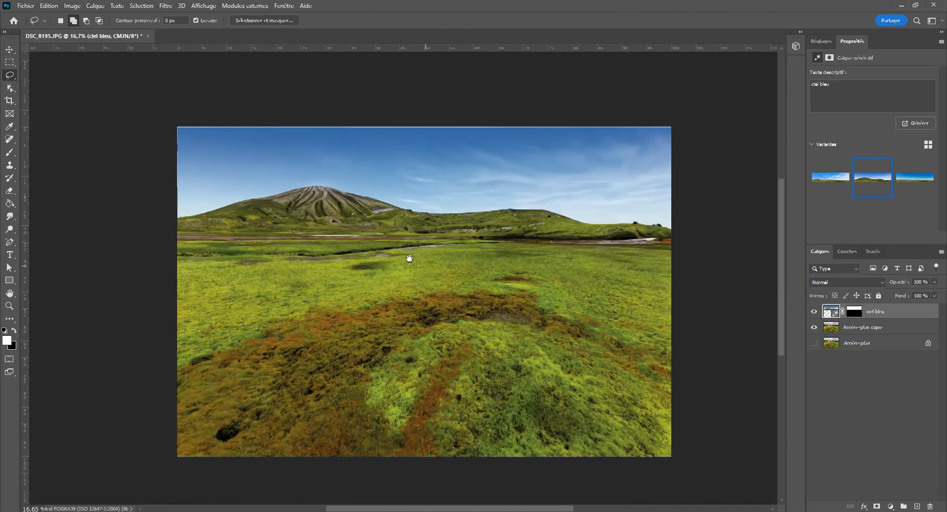
left_click_drag(409, 258, 436, 270)
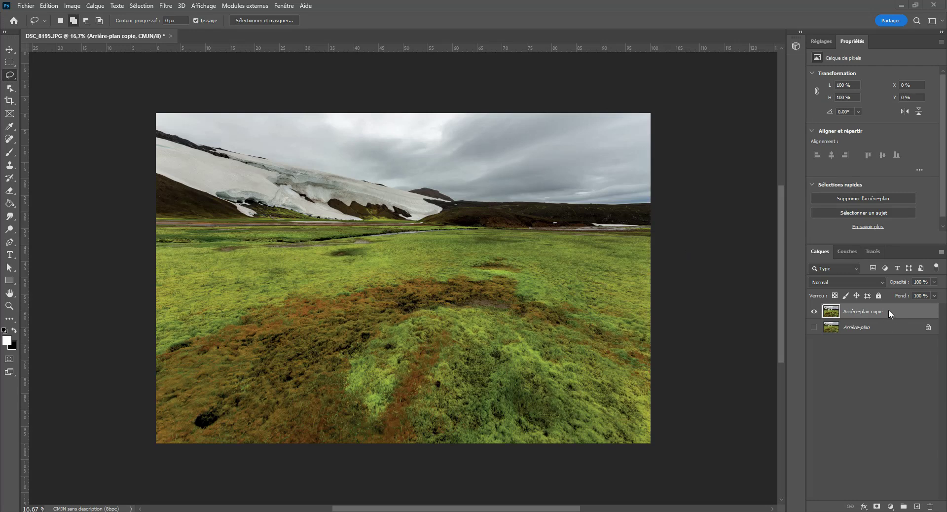
- Lasso the sky and mountains down to the horizon on the Arrière-plan copie layer
left_click(889, 311)
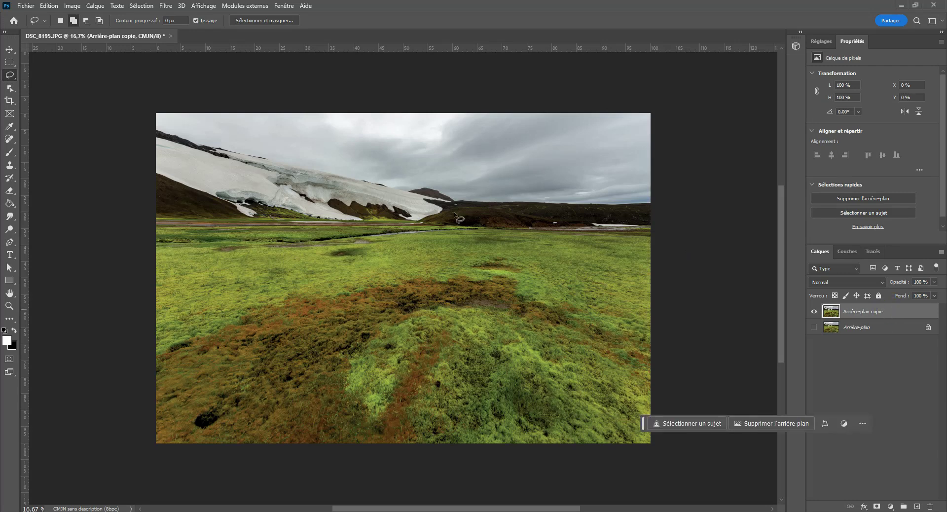
mouse_move(174, 76)
left_mouse_down()
mouse_move(84, 188)
mouse_move(122, 213)
mouse_move(323, 221)
left_mouse_up()
left_click_drag(434, 224, 567, 230)
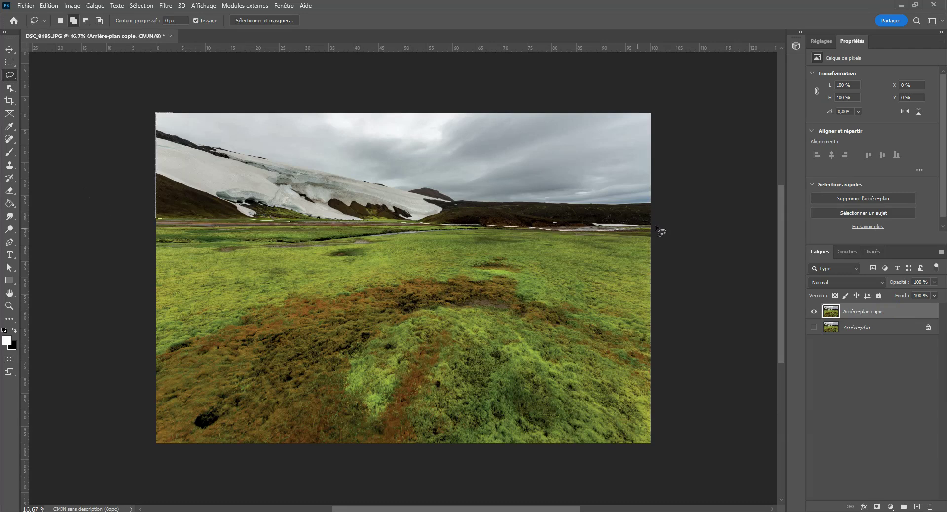
left_click_drag(651, 102, 121, 98)
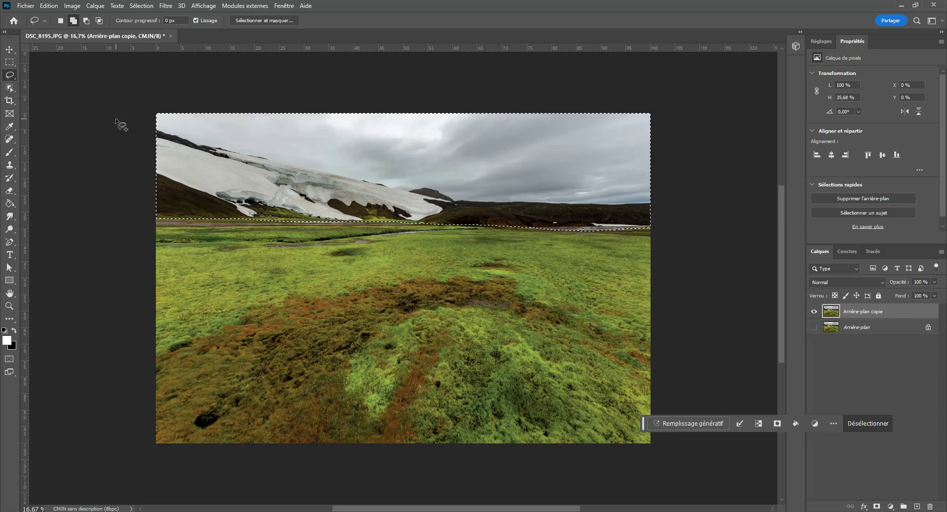
- Fill the selected sky and mountains with Generative Fill using the prompt "ciel bleu avec des arbres"
left_click(714, 424)
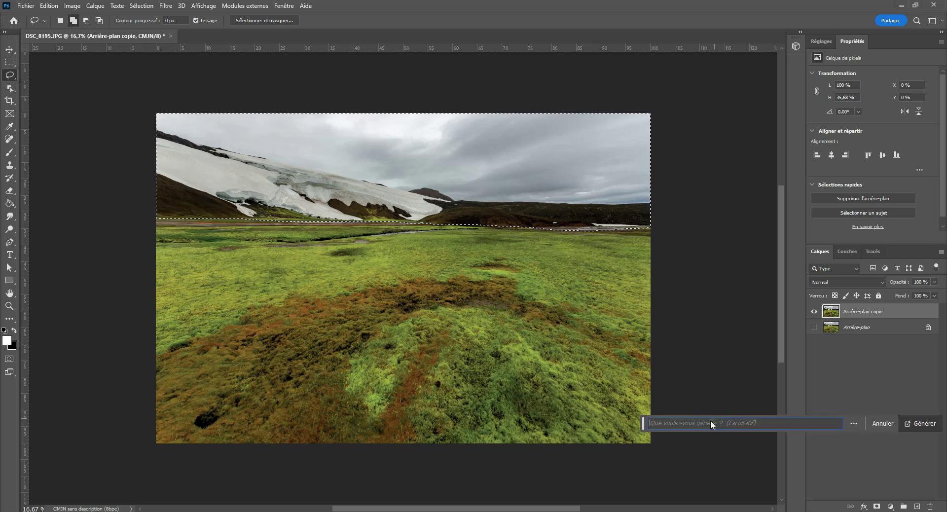
type("ciel bleu avec ")
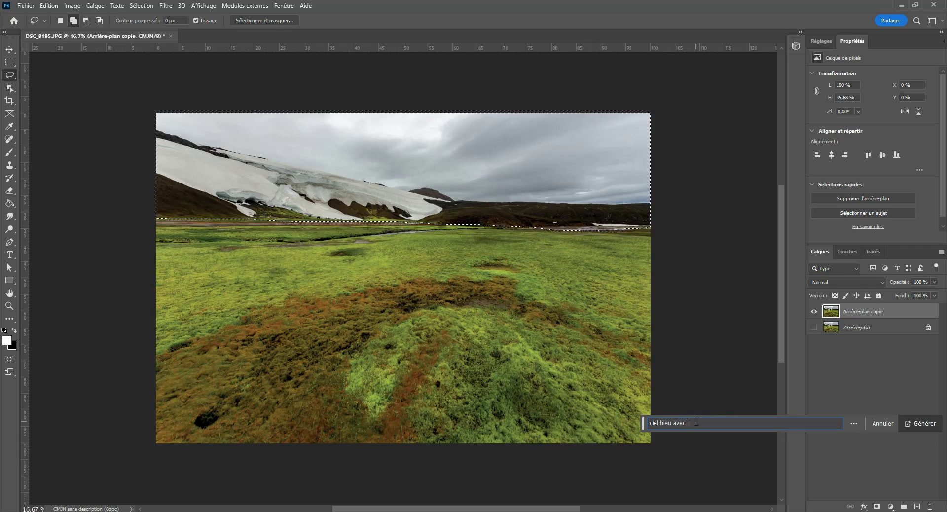
type("des arbres")
key("Return")
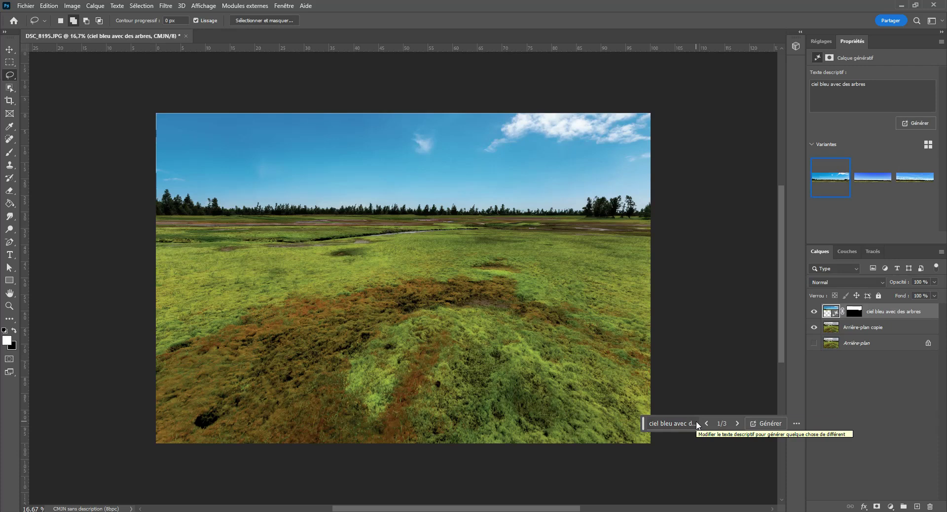
- Compare the three generated variants of the blue sky with trees on the whole image
left_click(871, 187)
left_click(917, 179)
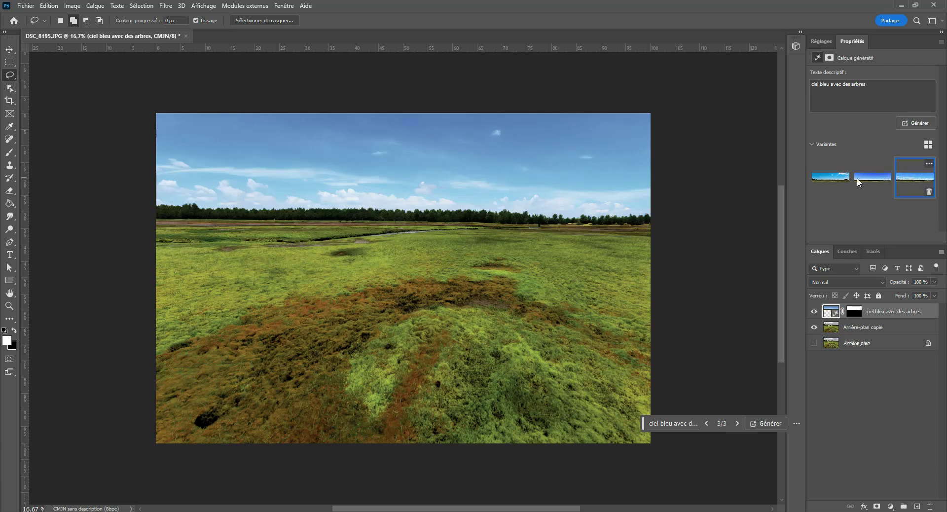
left_click(838, 183)
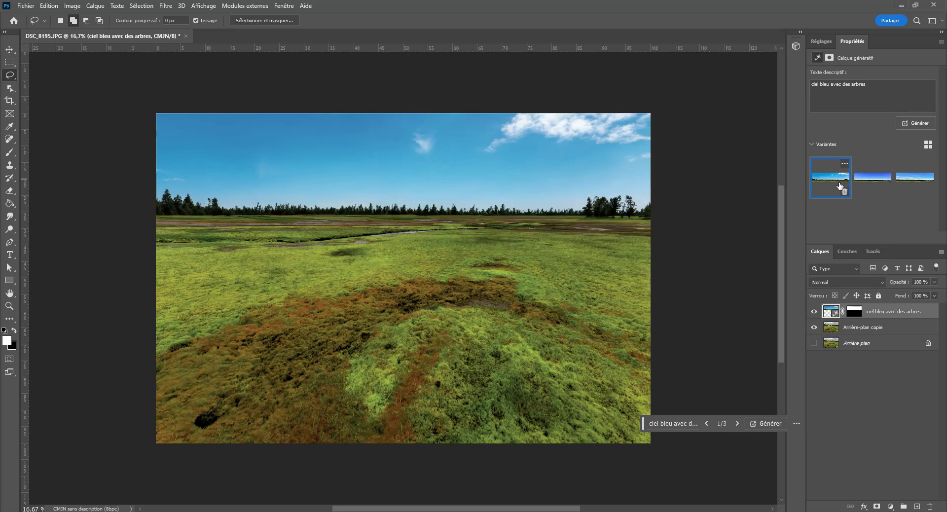
left_click(910, 180)
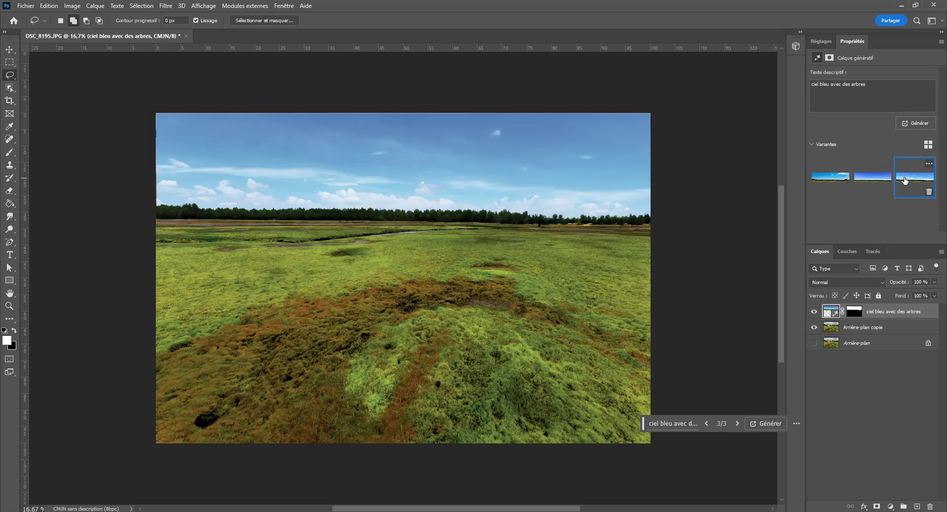
- Generate more variants from the same prompt, compare them and choose the one with dense leafy trees under wispy clouds
left_click(917, 123)
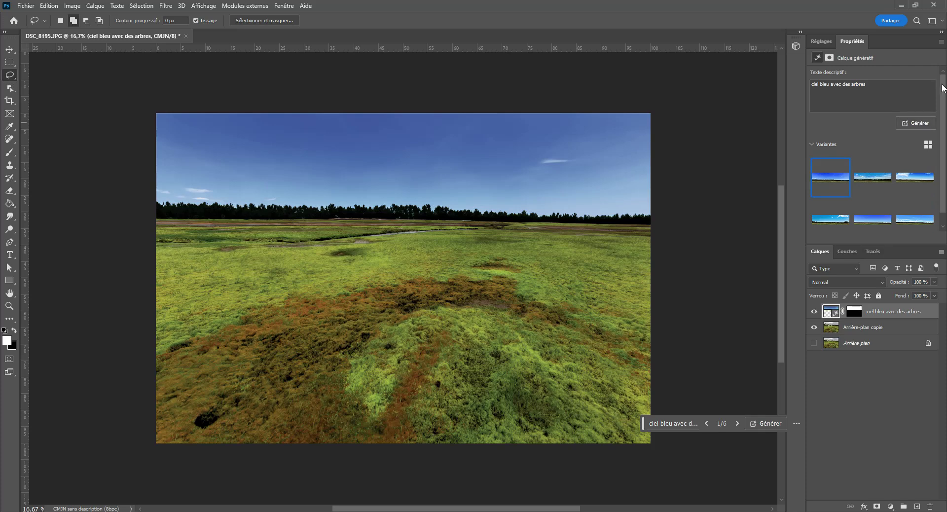
left_click(883, 181)
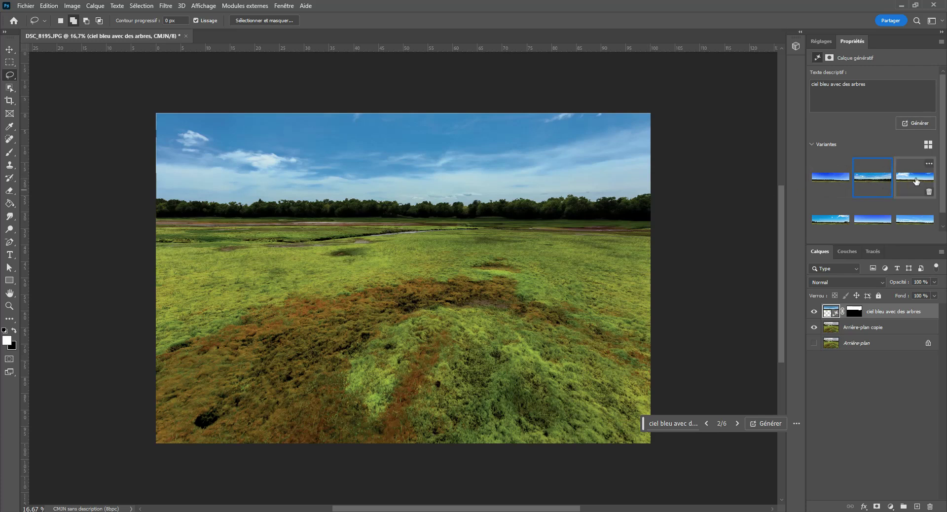
left_click(915, 179)
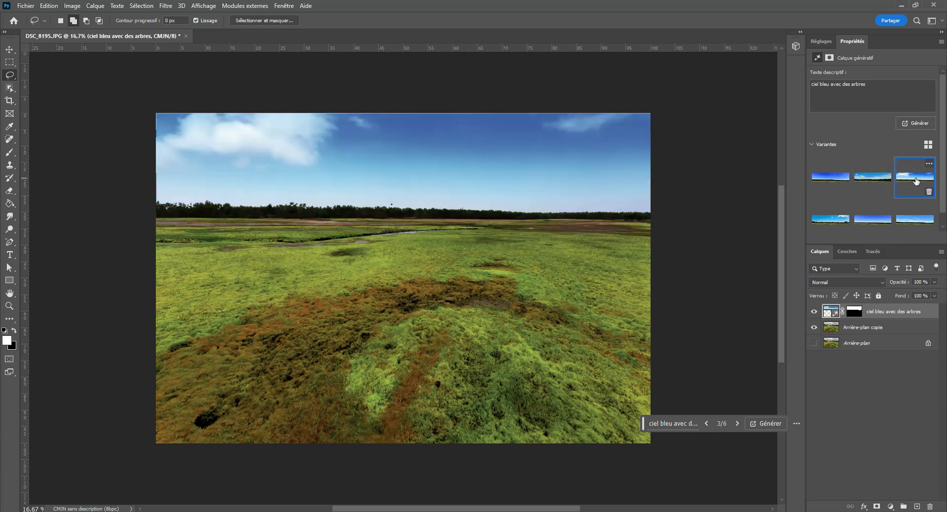
left_click(877, 182)
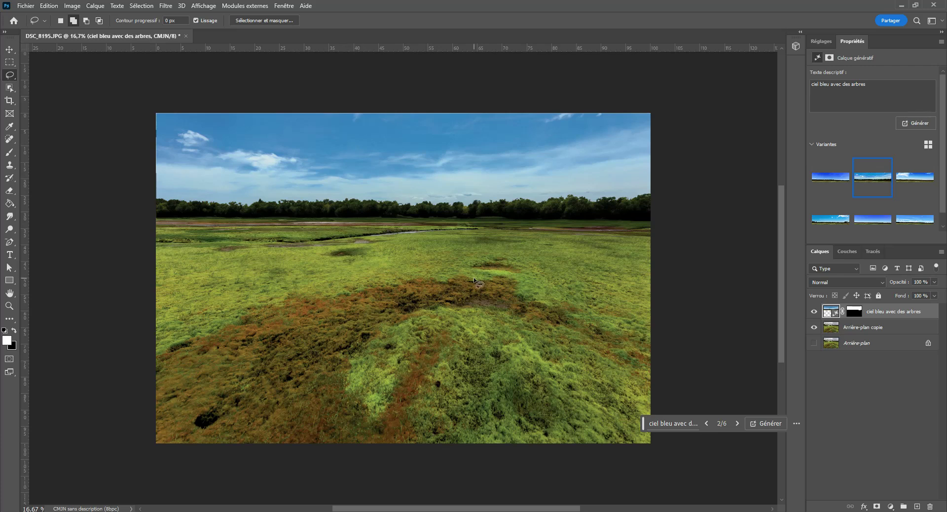
left_click(829, 184)
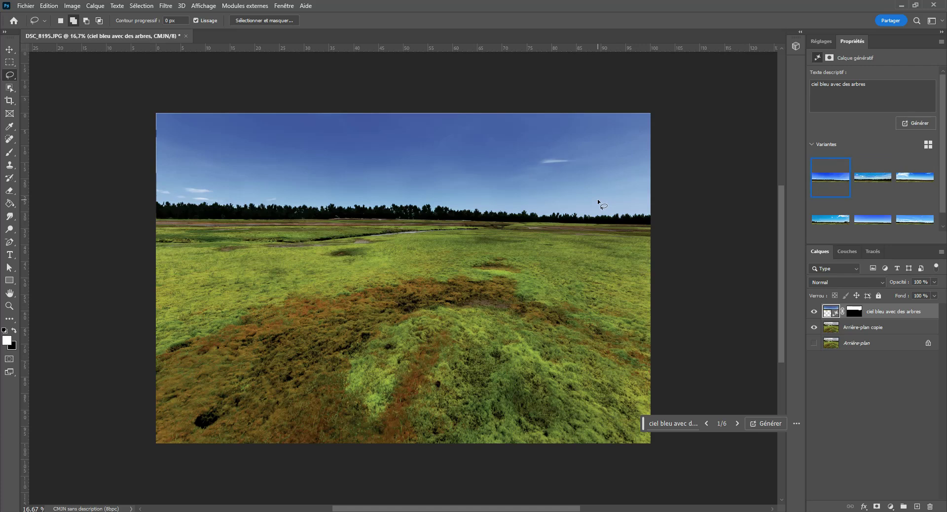
left_click(869, 184)
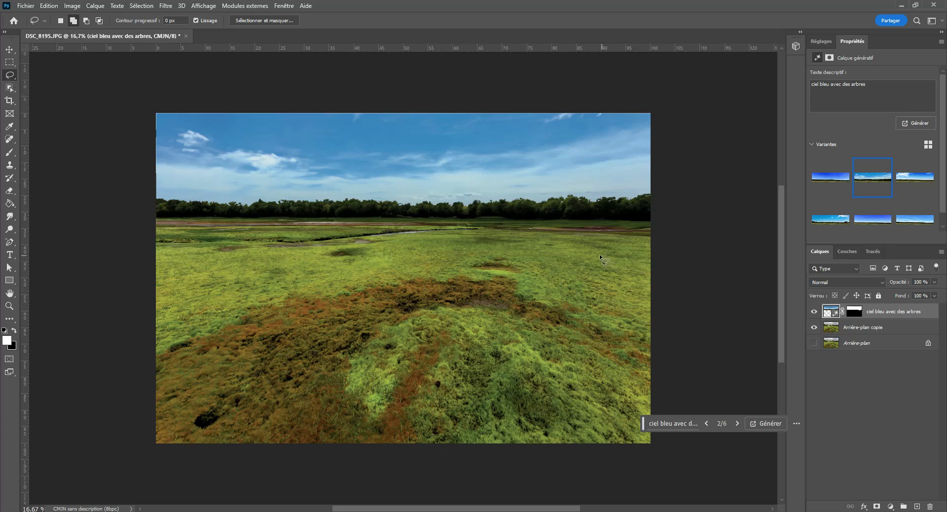
- Lasso an oval patch of grass on the right side of the meadow and generate a fill there with the prompt "chien"
mouse_move(600, 253)
left_mouse_down()
mouse_move(563, 253)
mouse_move(536, 276)
left_mouse_up()
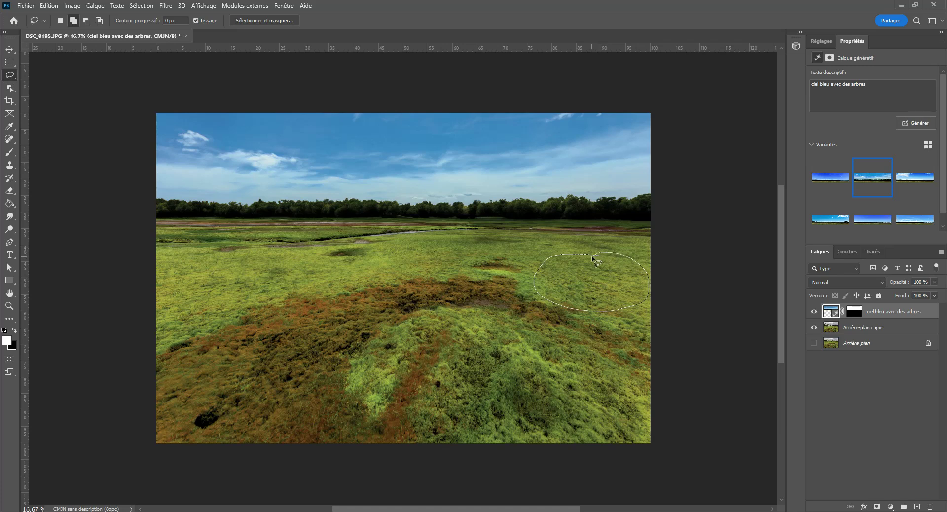
left_click_drag(591, 256, 595, 255)
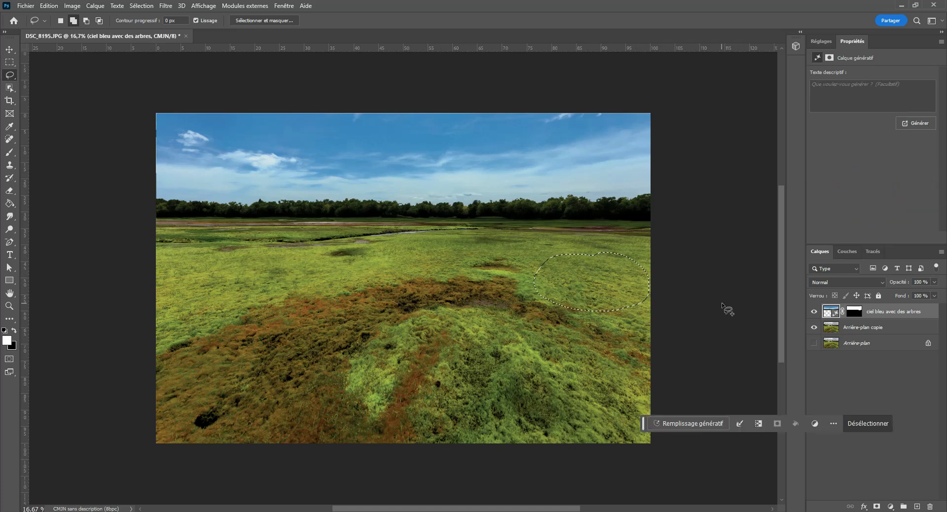
left_click(708, 425)
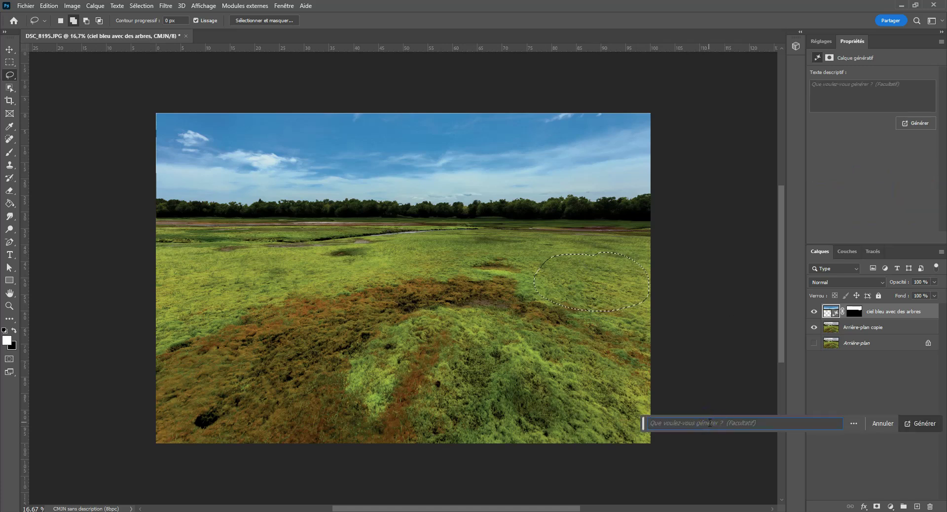
type("chien")
left_click(921, 424)
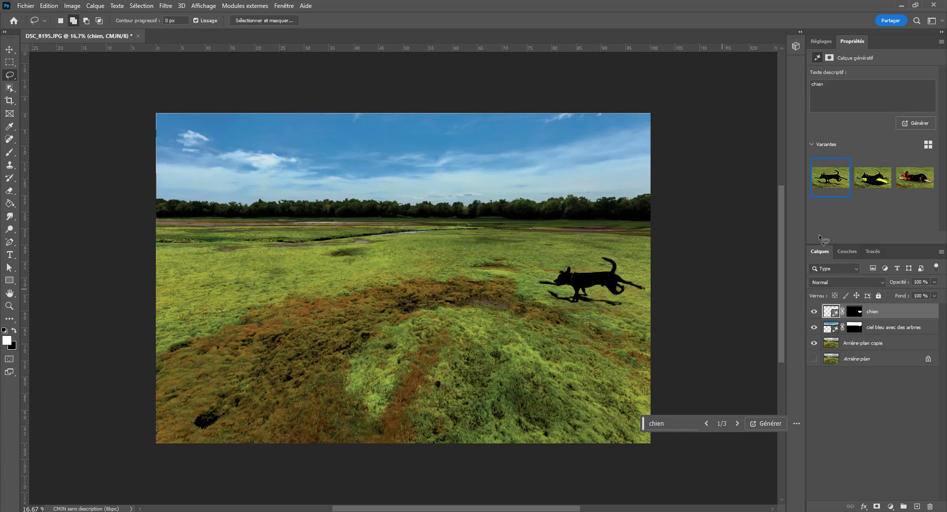
- Compare the three generated dog variants on the meadow, ending on the first one
left_click(875, 179)
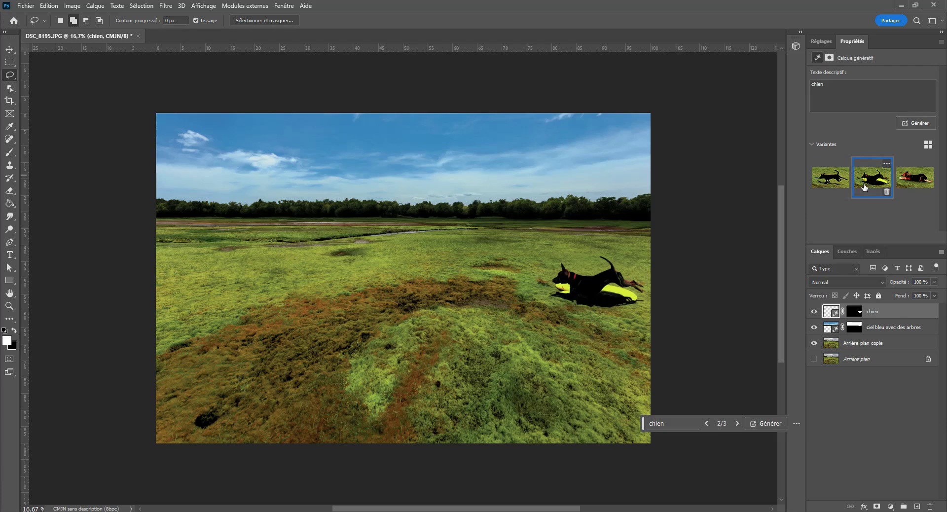
left_click(906, 184)
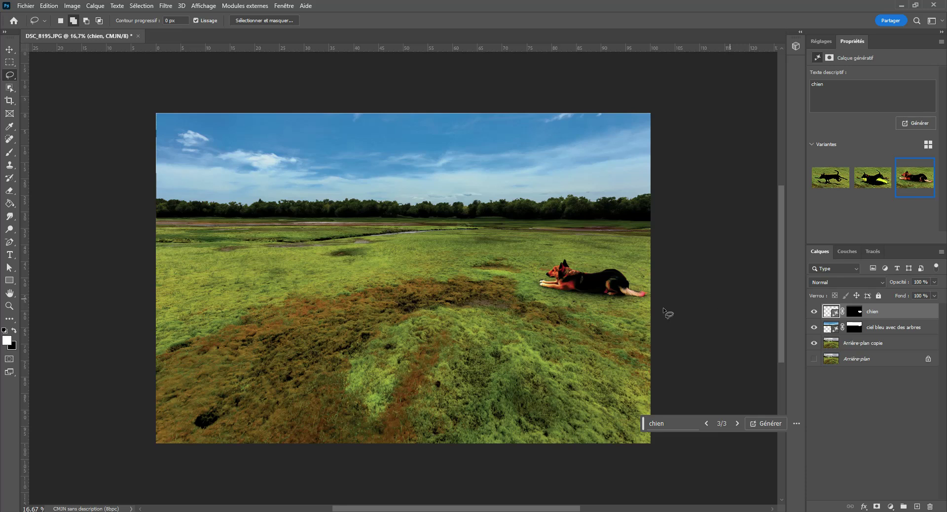
left_click(843, 181)
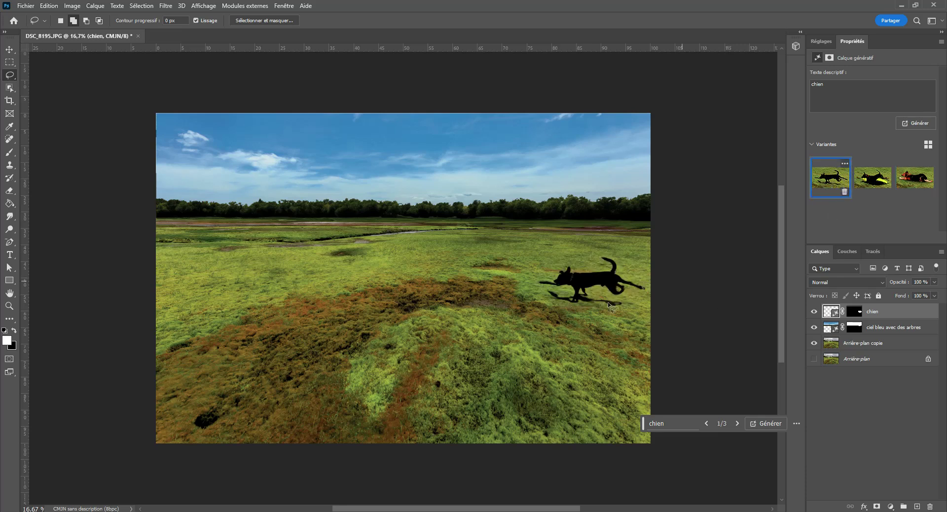
- Replace the dog layer's prompt with "berger allemand" and generate new variants in the same area
left_click(677, 424)
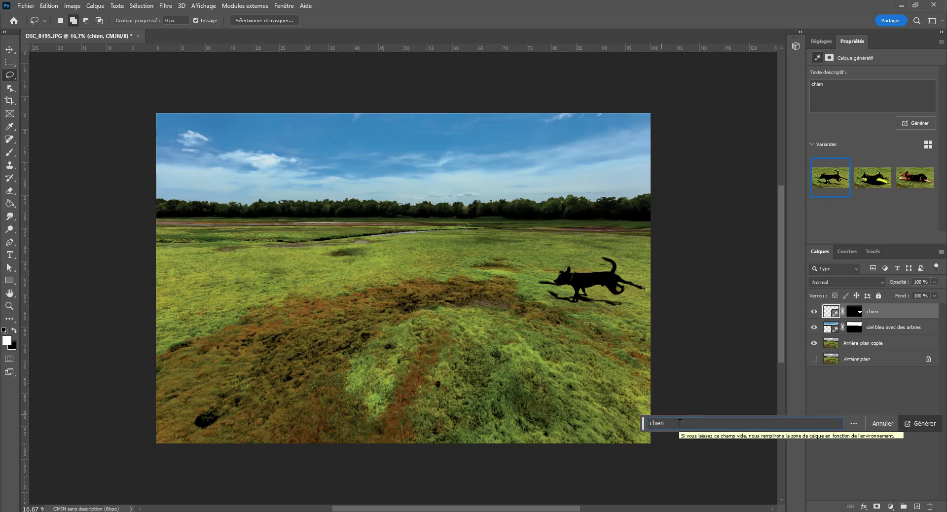
key("BackSpace")
key("BackSpace")
key("BackSpace")
key("BackSpace")
key("BackSpace")
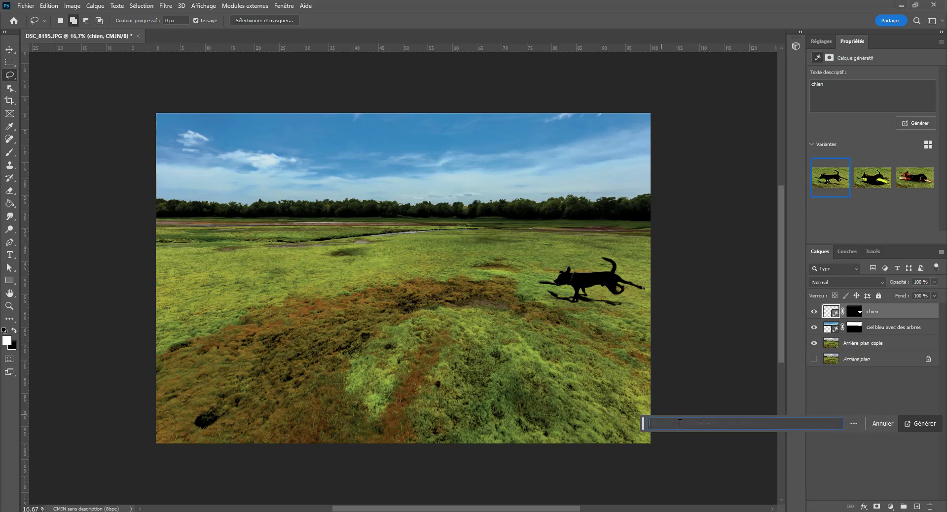
type("berger ")
type("ala")
type("emand")
key("Return")
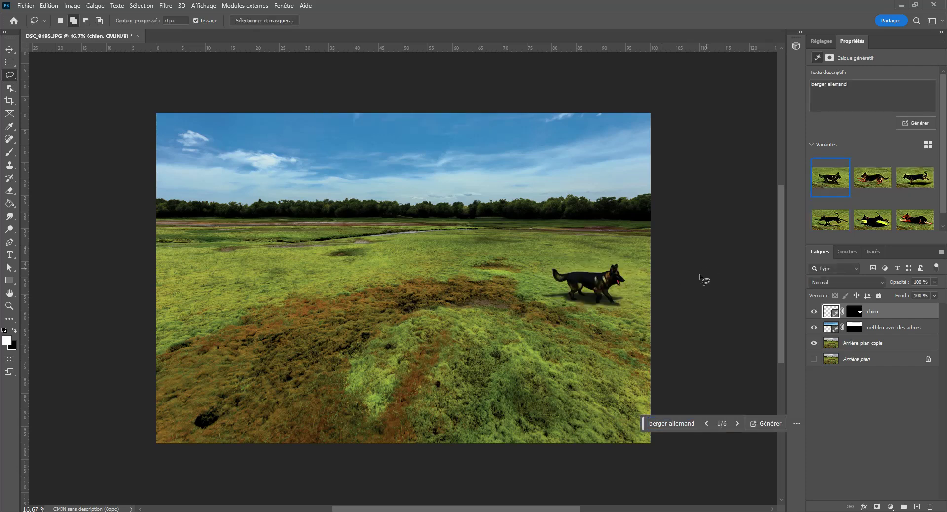
- Compare the German shepherd variants on the image, ending on the second one with the dog running
left_click(878, 180)
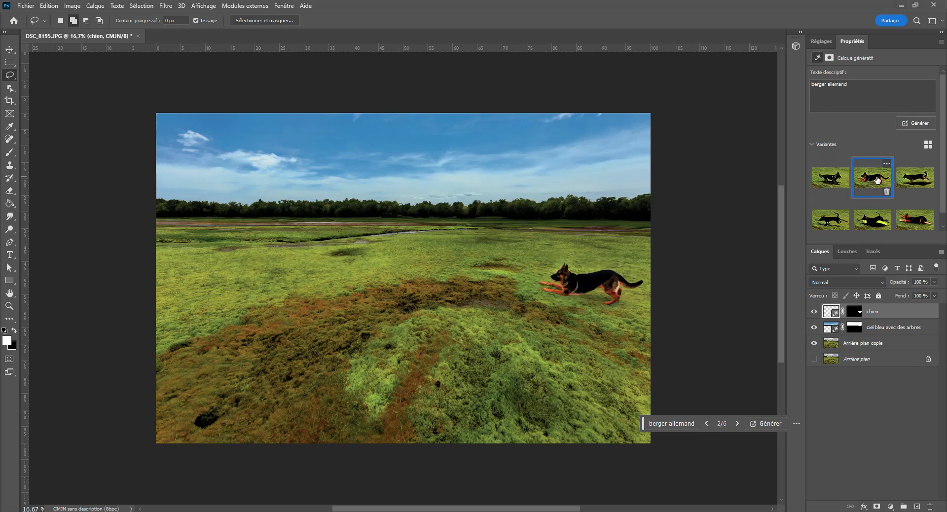
left_click(910, 179)
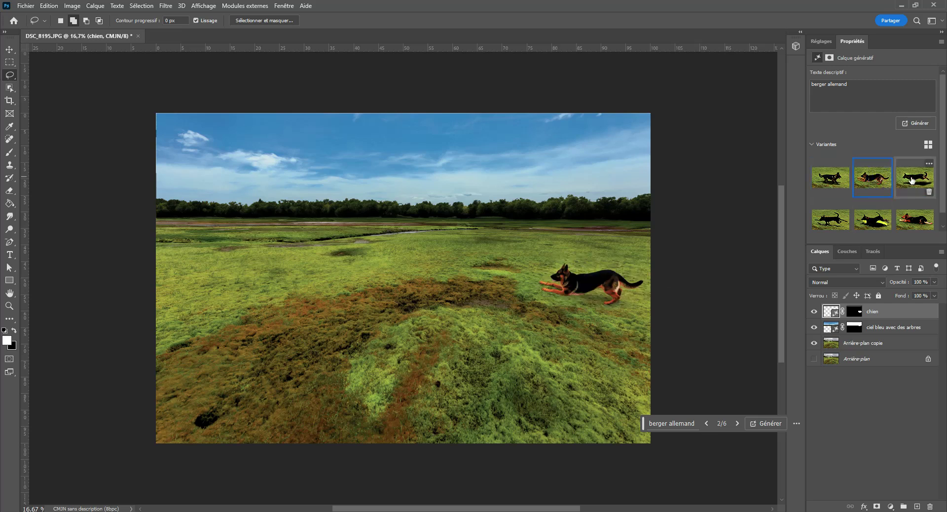
left_click(876, 185)
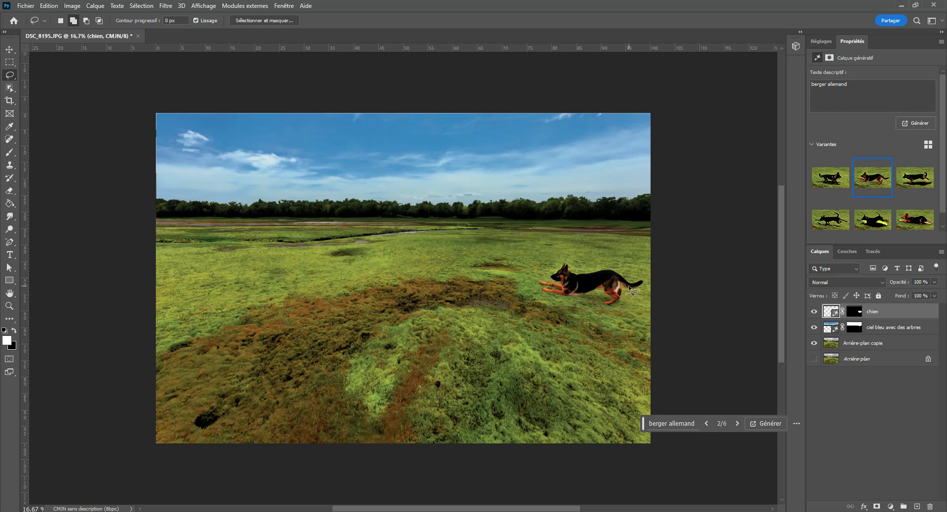
- Replace the generative layer's prompt with "aigle royale" and generate new variants
left_click(684, 426)
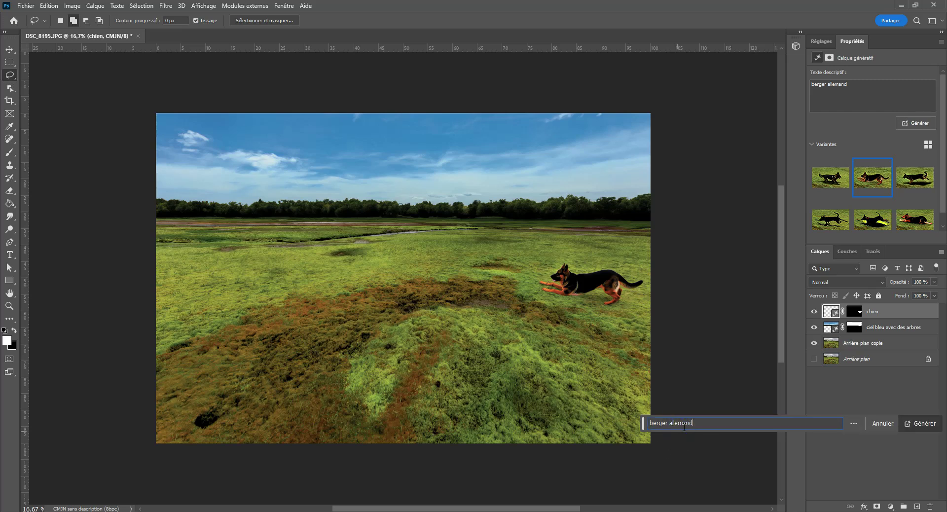
key("BackSpace")
key("BackSpace")
key("BackSpace")
key("BackSpace")
left_click(934, 424)
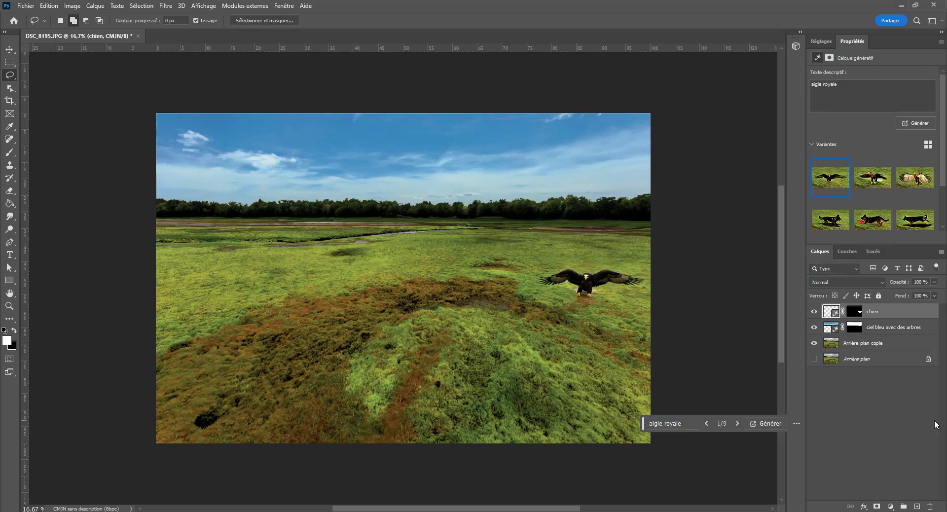
- Compare the three generated eagle variants on the meadow
left_click(873, 178)
left_click(910, 181)
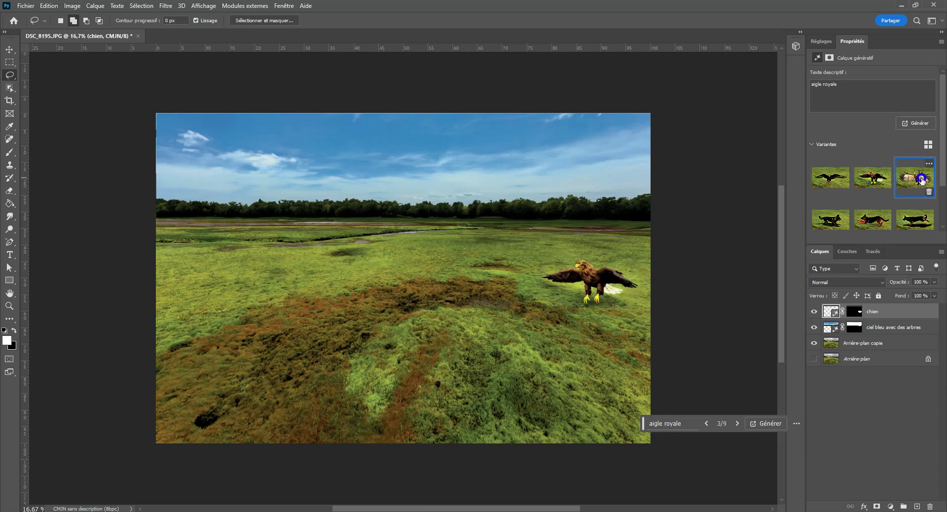
left_click(831, 178)
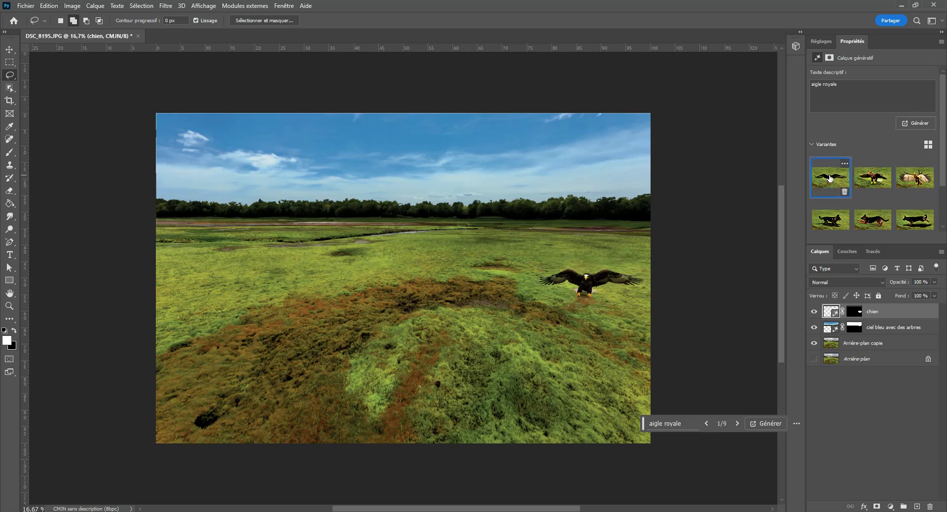
left_click(873, 181)
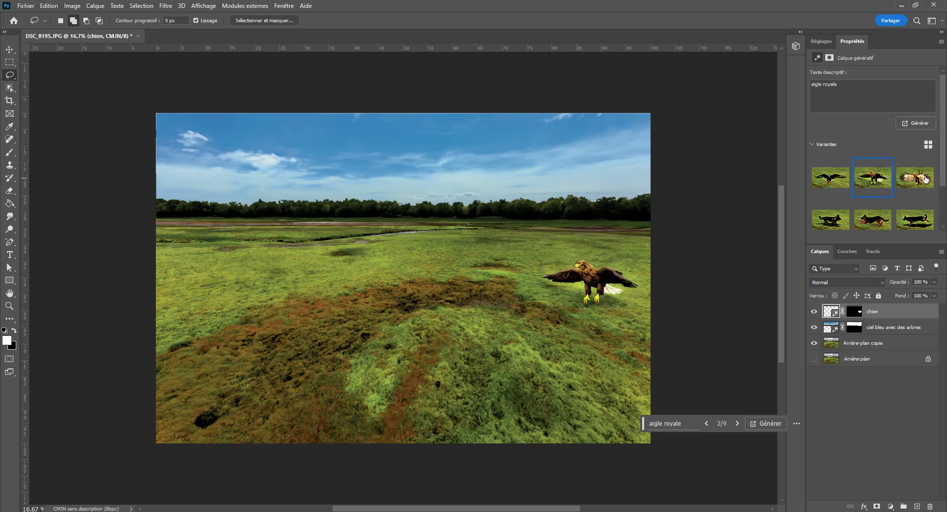
left_click(914, 178)
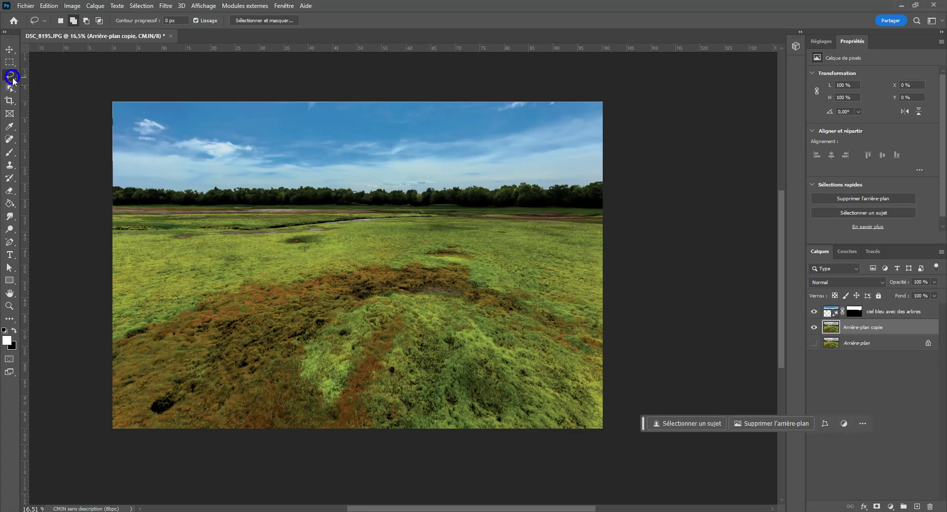
- Lasso an oval of meadow about 25% of the image's width and 27% of its height, and generate a fill there from the prompt "dinsosaure"
mouse_move(514, 235)
left_mouse_down()
mouse_move(483, 301)
mouse_move(530, 323)
mouse_move(586, 294)
left_mouse_up()
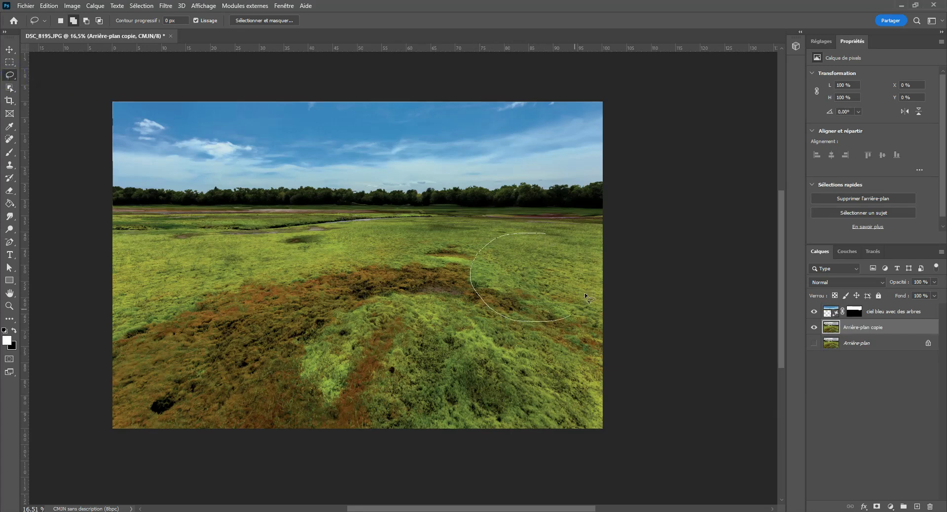
left_click_drag(537, 236, 539, 234)
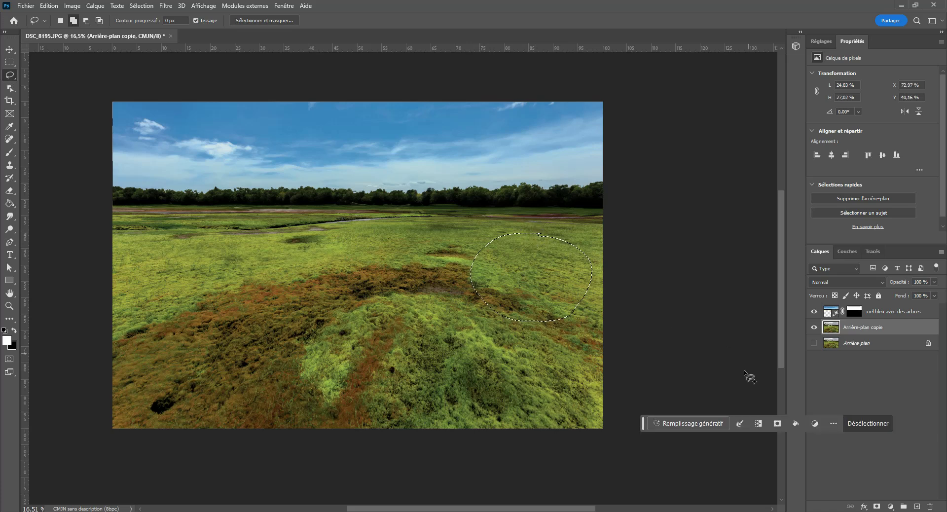
left_click(713, 423)
type("dinsosaure")
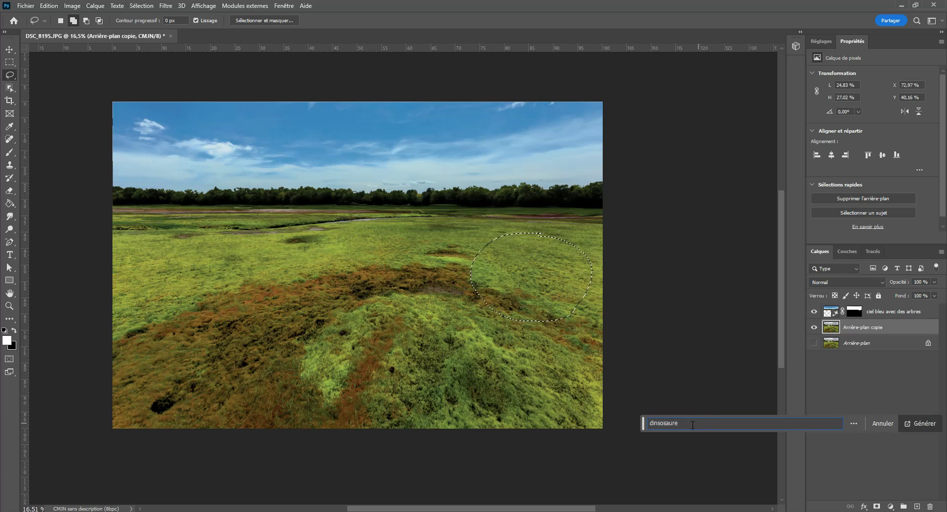
left_click(918, 423)
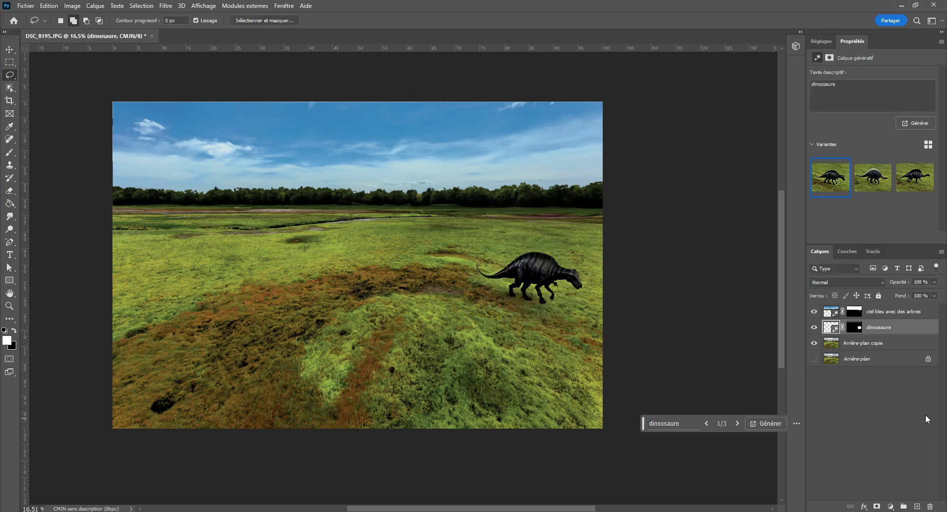
- Compare the dinosaur variants and generate new ones with the prompt extended to "dinsosaure avec un long cou"
left_click(873, 175)
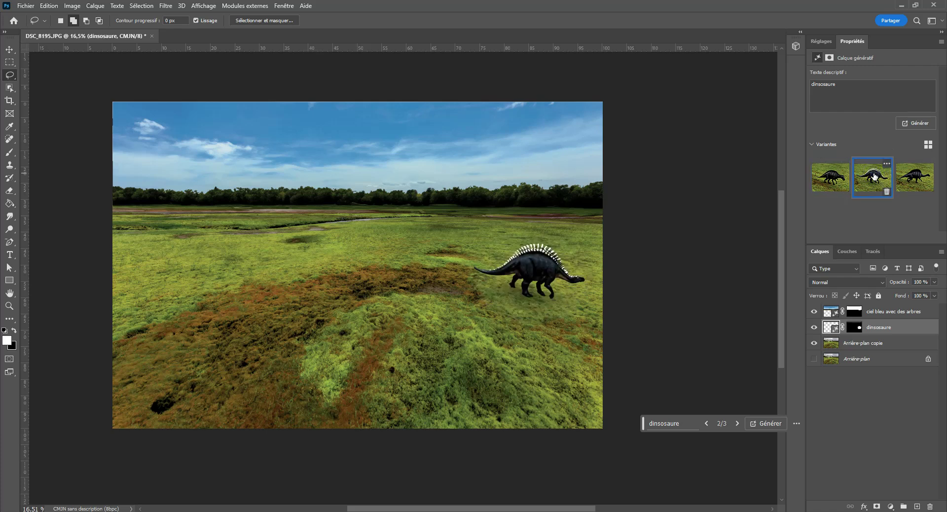
left_click(919, 184)
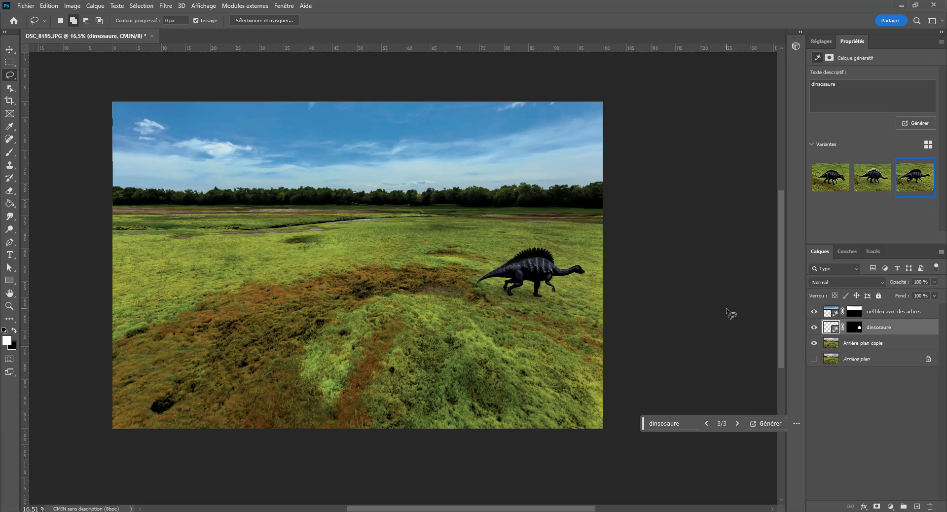
left_click(691, 424)
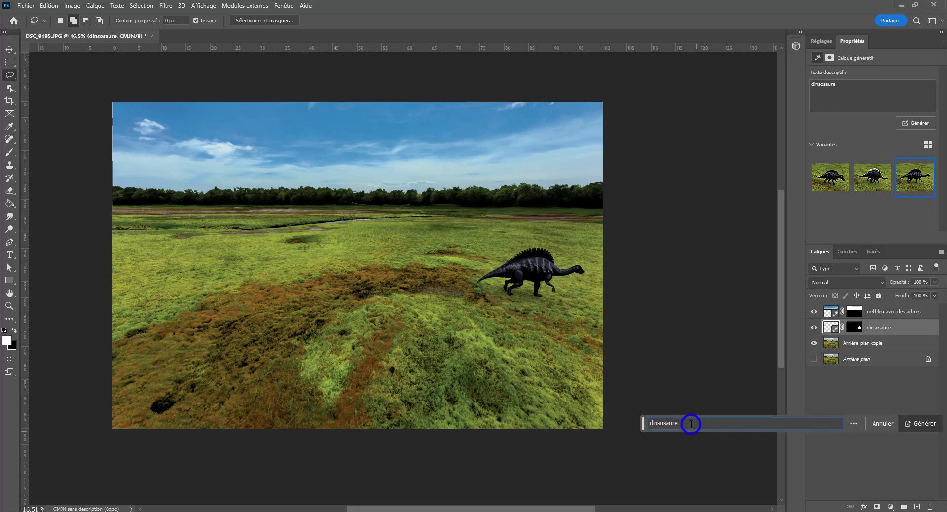
type("avec un long cou")
left_click(917, 423)
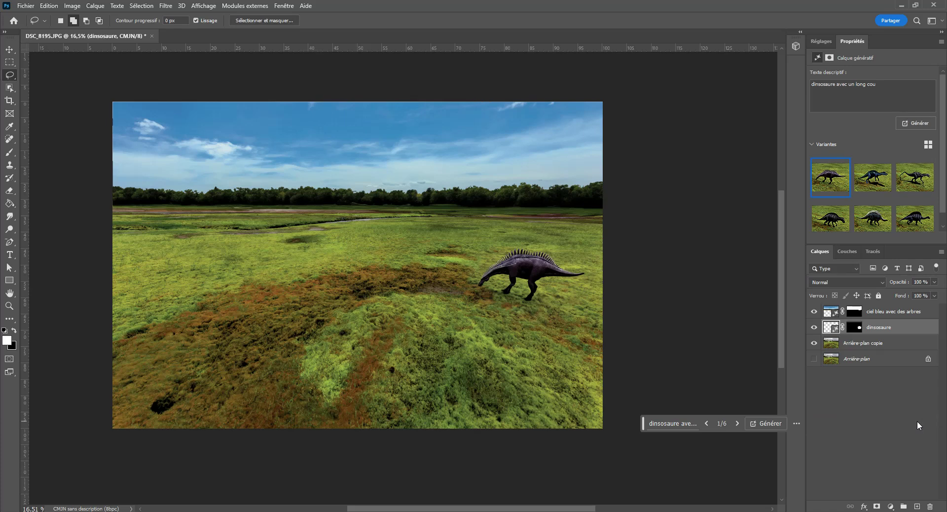
- Compare the three long-necked dinosaur variants, examining their limbs, tails and shadows up close
left_click(879, 178)
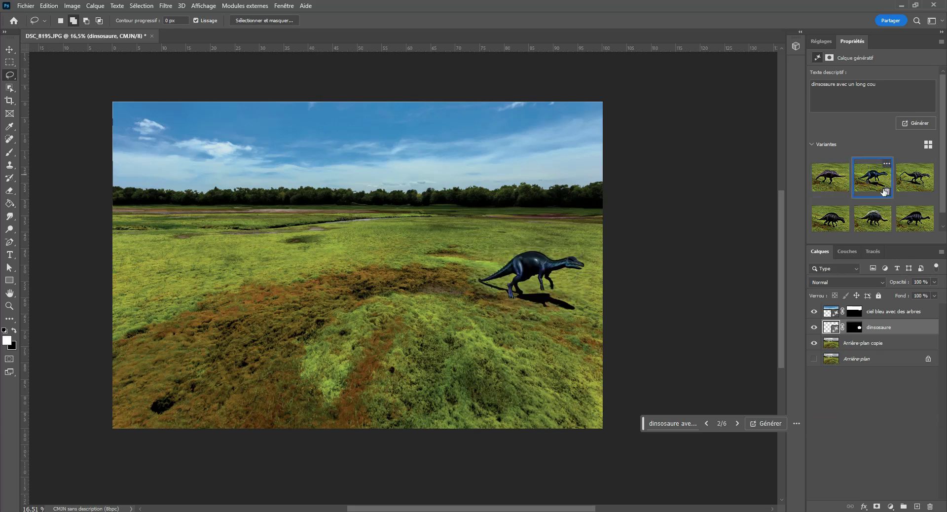
left_click(915, 177)
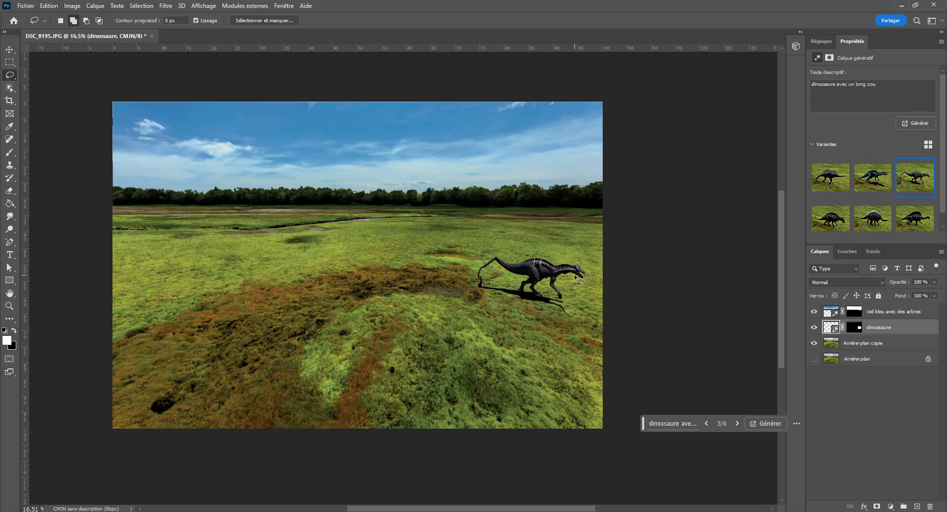
scroll(497, 265, "up", 5)
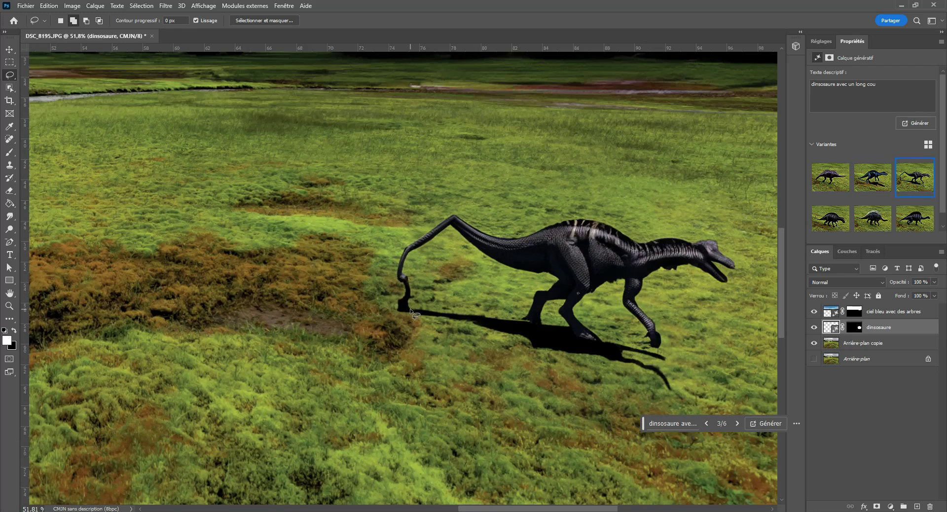
left_click(870, 184)
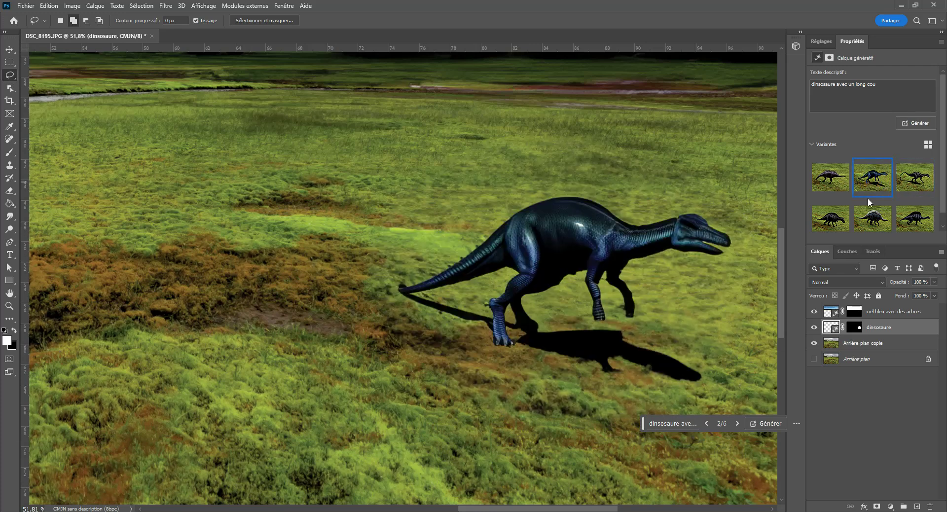
left_click(832, 184)
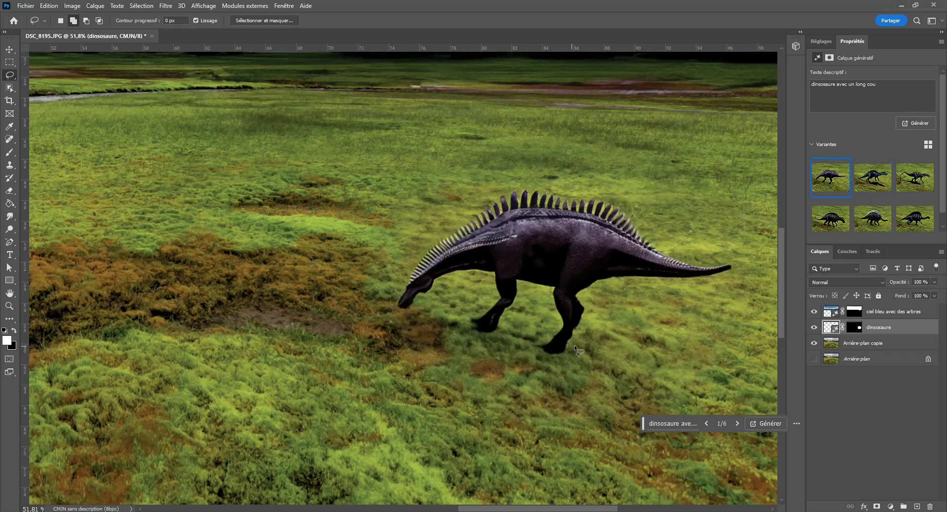
scroll(576, 345, "down", 5)
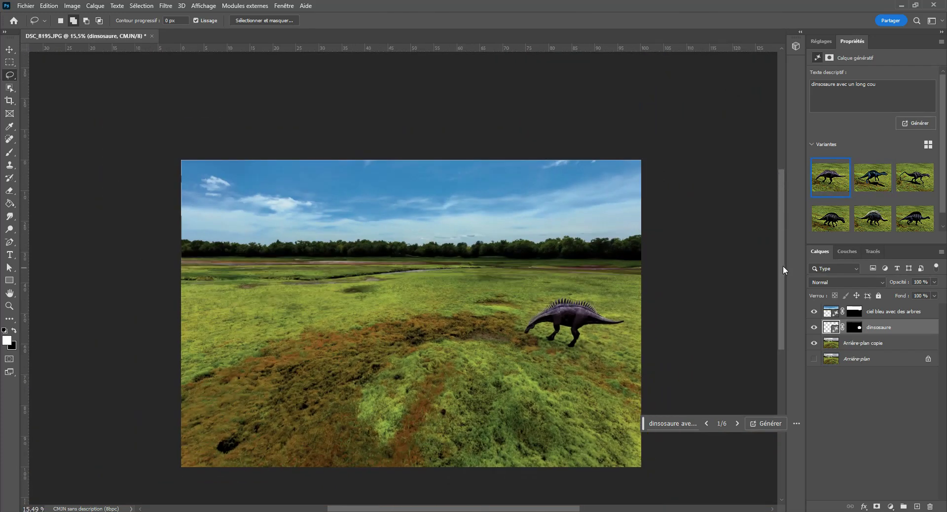
- Delete the dinosaur layer and lasso a meadow area about 27% of the image's width and 34% of its height on the right side
left_click_drag(782, 267, 783, 287)
left_click_drag(824, 328, 930, 507)
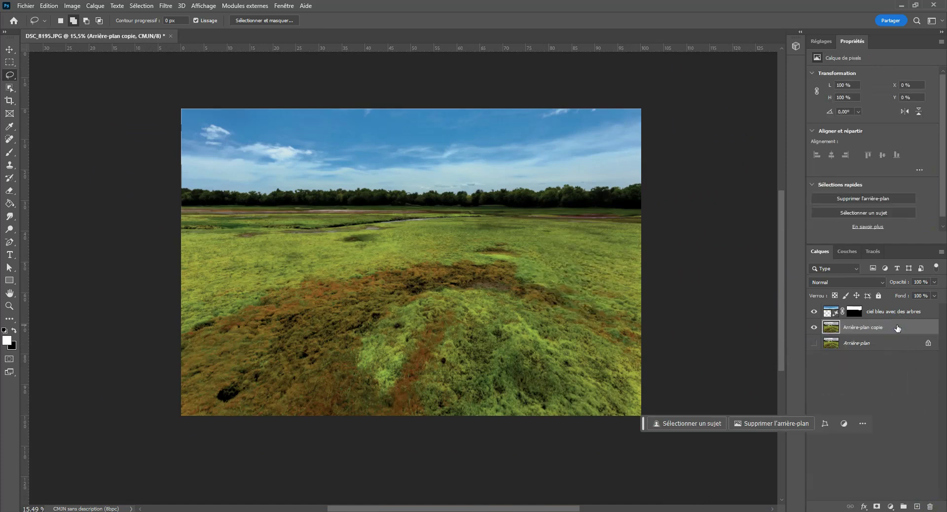
left_click_drag(569, 233, 513, 256)
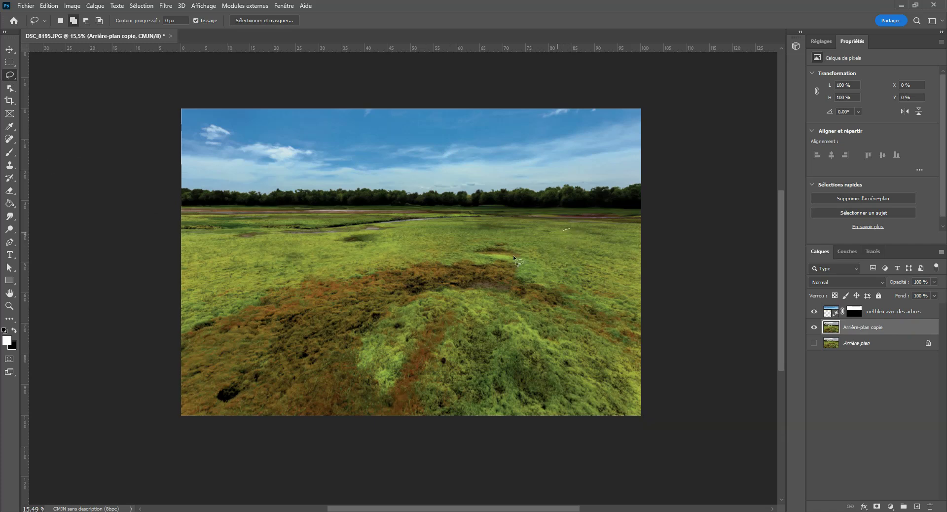
mouse_move(580, 328)
left_mouse_down()
mouse_move(620, 290)
mouse_move(598, 236)
mouse_move(568, 228)
left_mouse_up()
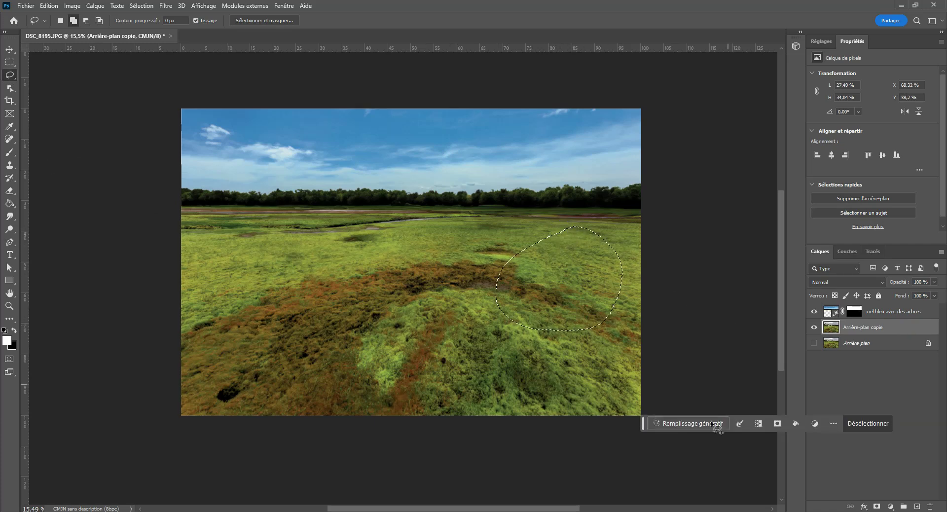
- Generate a fill in the lassoed meadow area from the prompt "dinosaure au long cou"
left_click(676, 428)
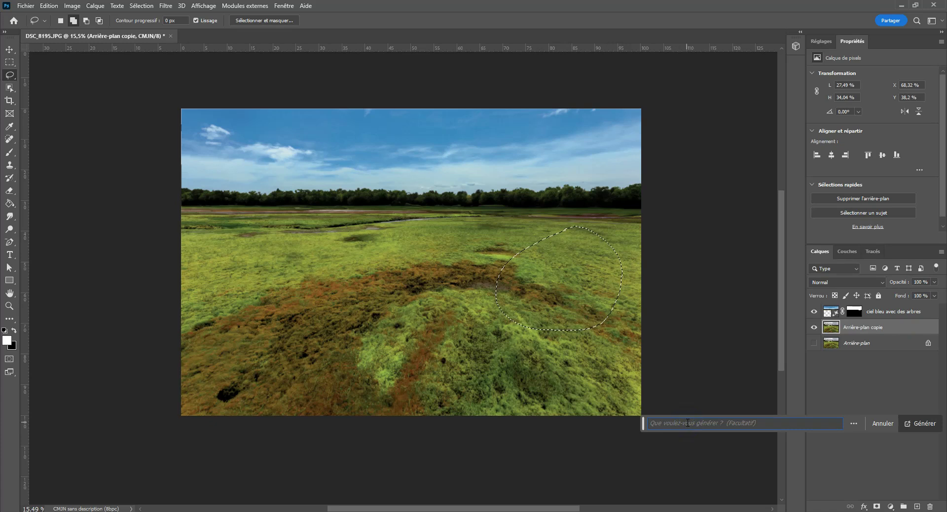
type("di")
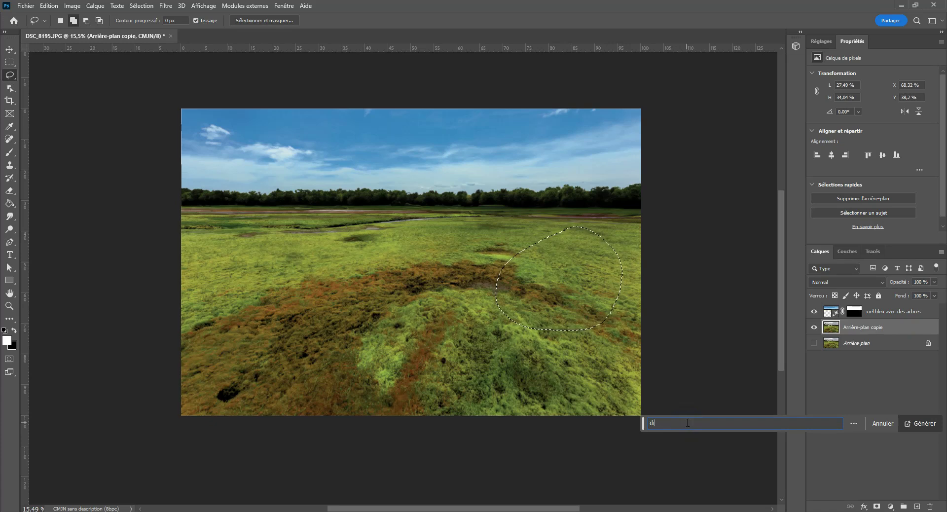
type("nosaure au long cou")
left_click(919, 424)
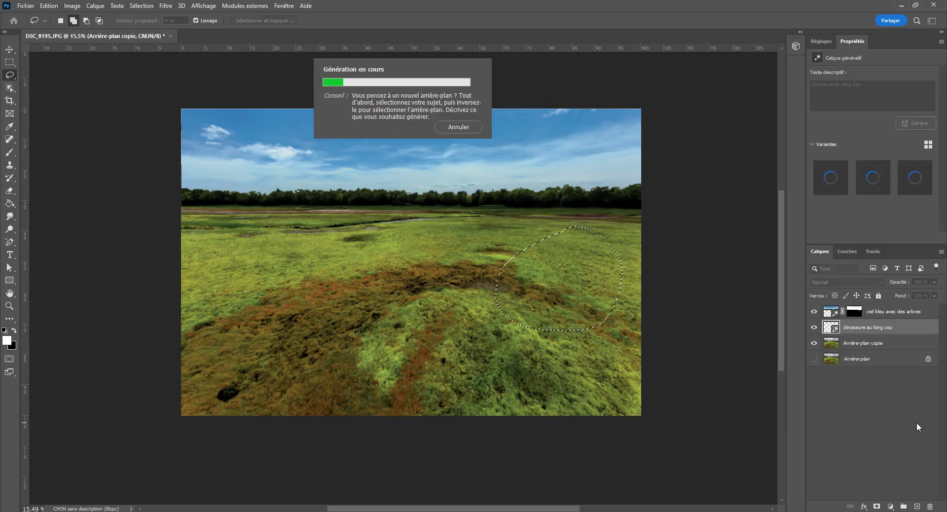
- Generate a fill in the lassoed meadow area from the revised prompt "dinosaure et long cou"
key("Escape")
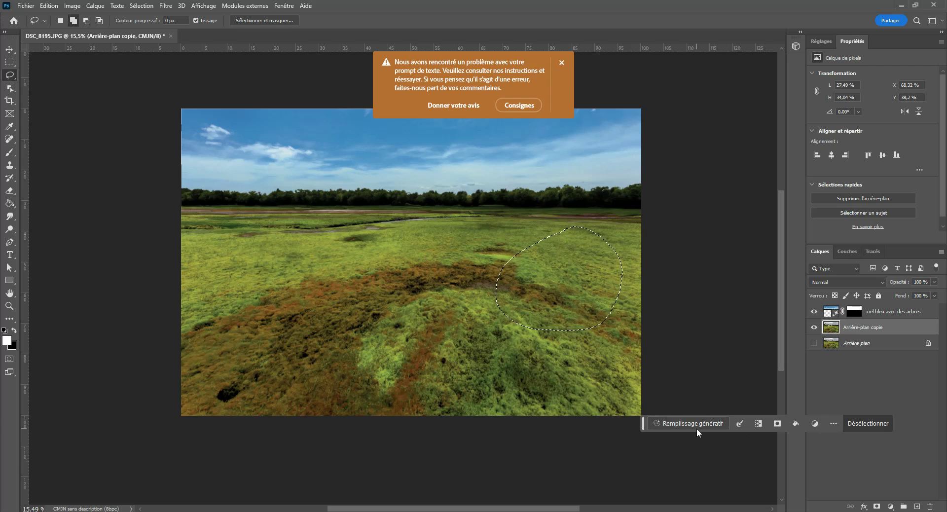
left_click(710, 427)
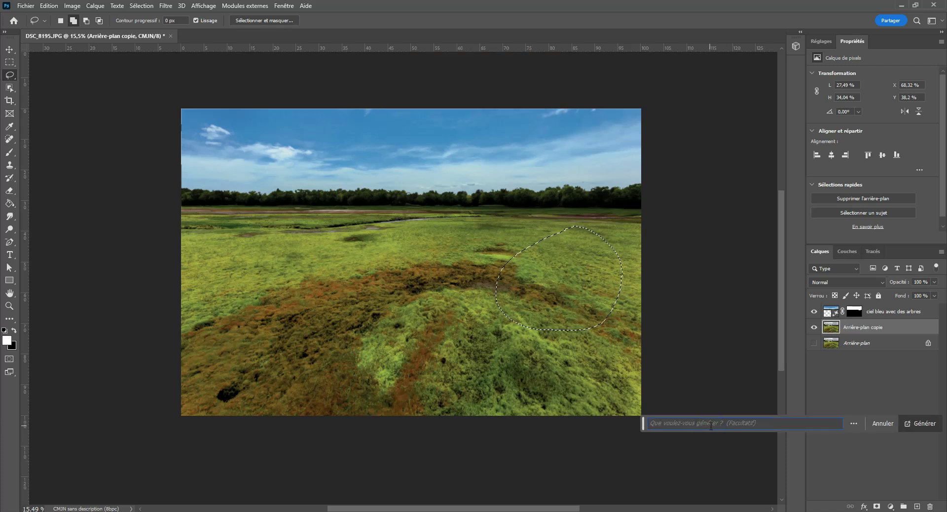
type("d")
type("inosaure et lo...")
left_click(921, 423)
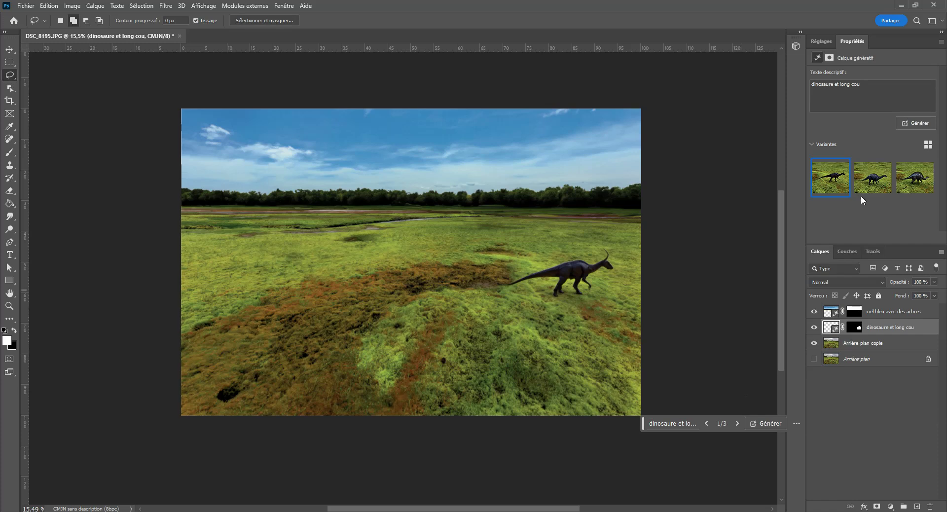
- Compare the three variants of the generated dinosaur, examining the second one up close and within the whole landscape
left_click(871, 179)
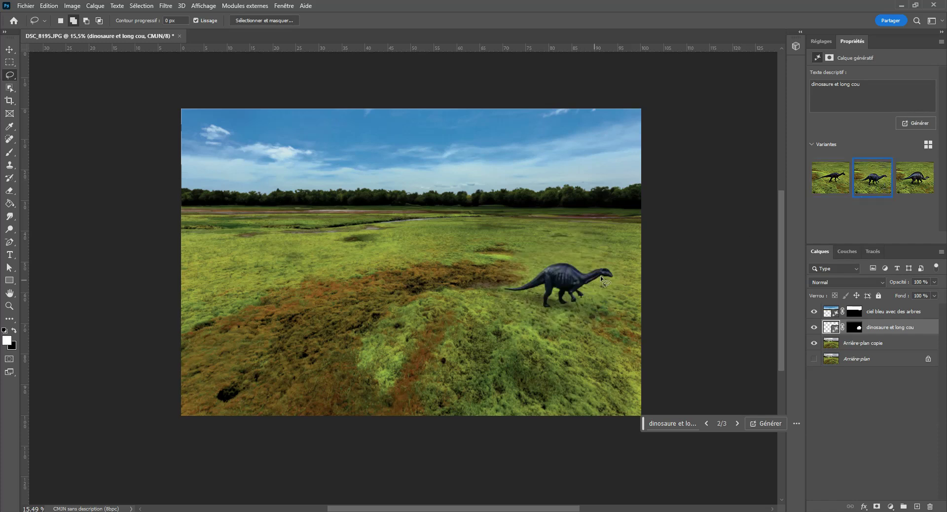
left_click(928, 179)
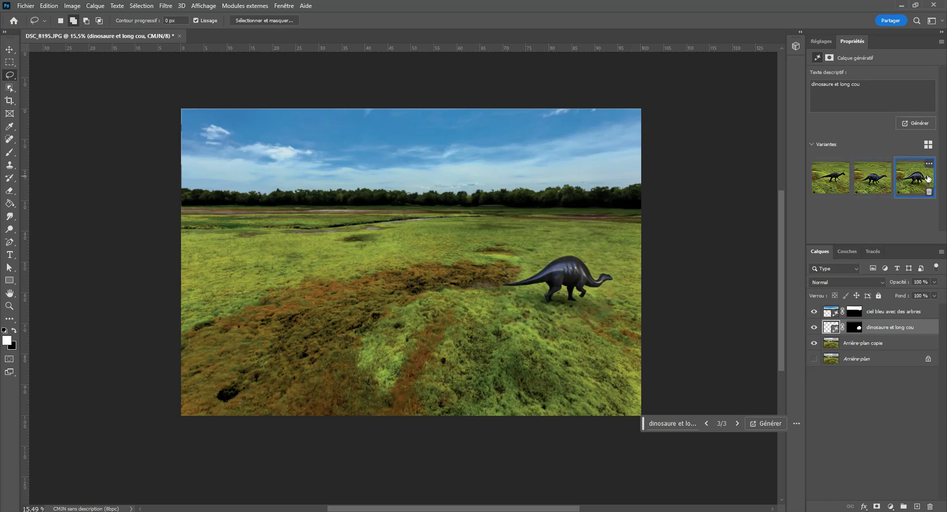
left_click(873, 178)
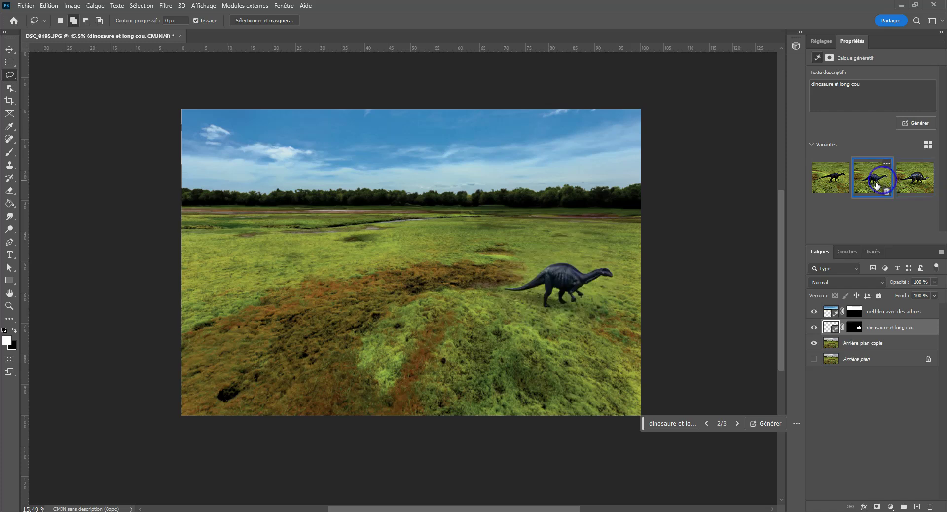
left_click(828, 188)
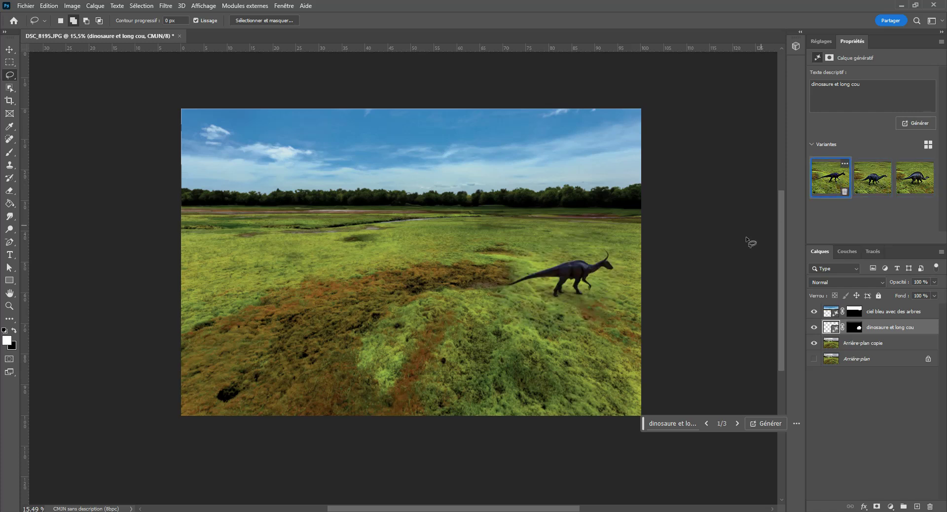
left_click(875, 181)
scroll(595, 304, "up", 5)
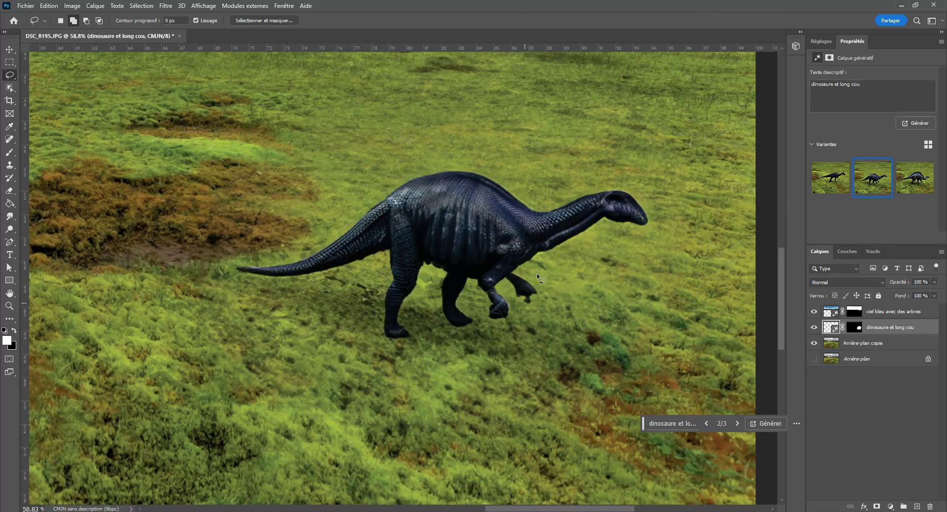
scroll(525, 284, "down", 5)
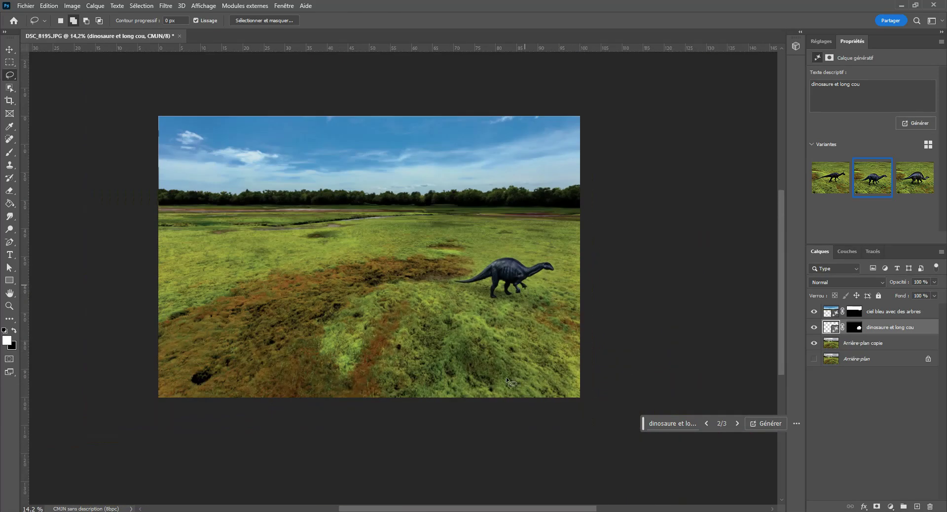
left_click_drag(542, 510, 508, 509)
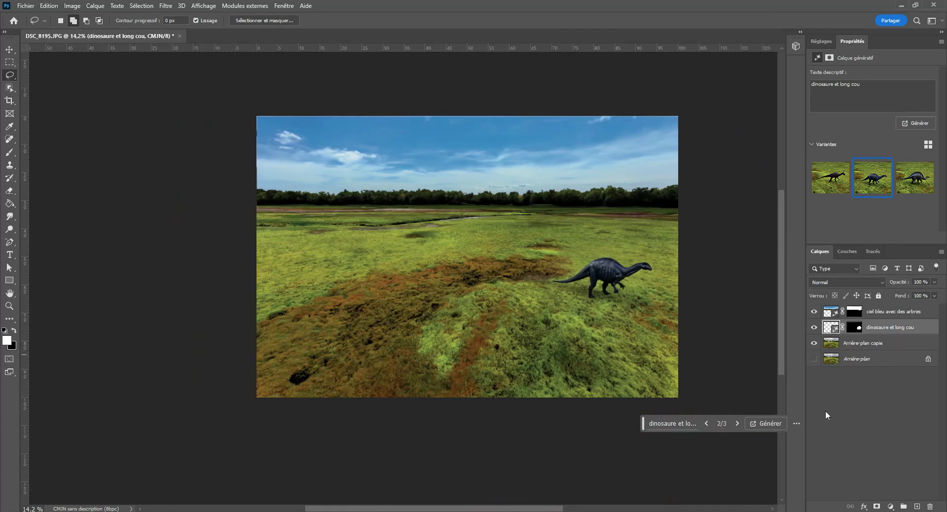
scroll(578, 295, "up", 3)
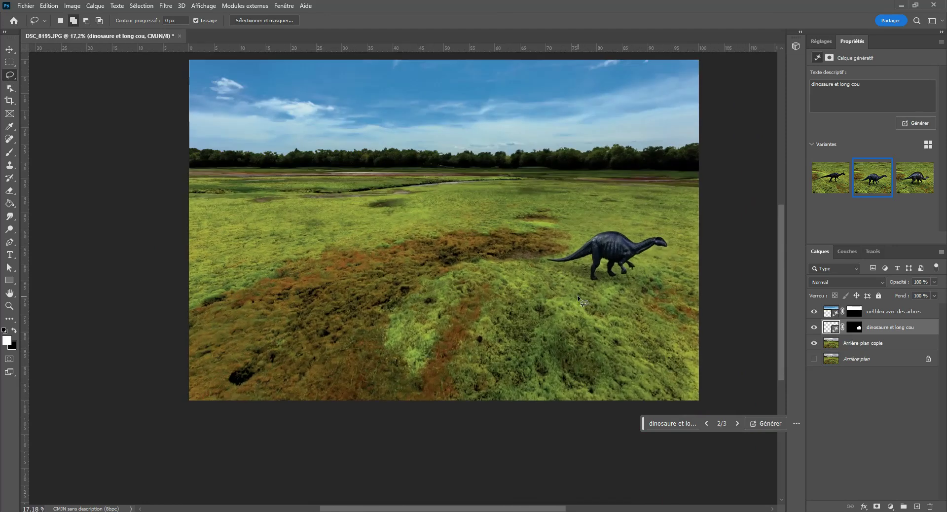
scroll(573, 310, "down", 2)
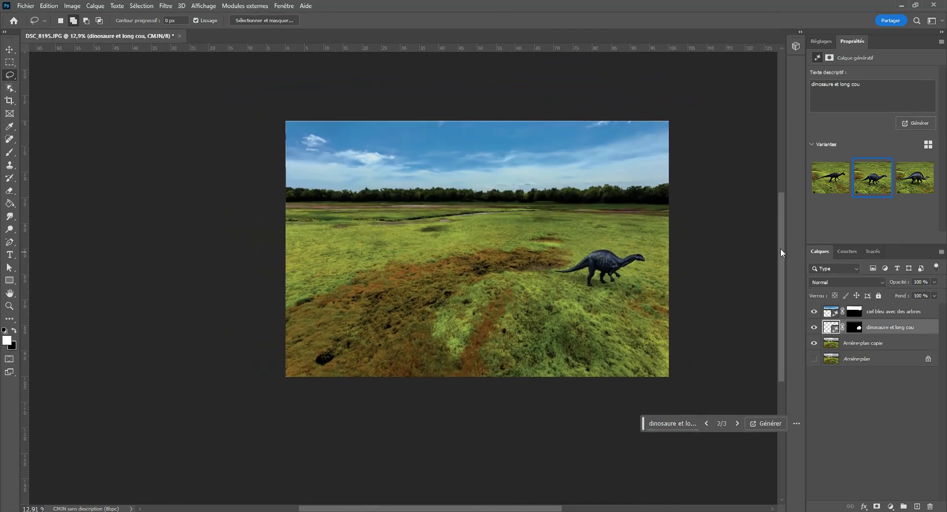
left_click_drag(780, 248, 781, 241)
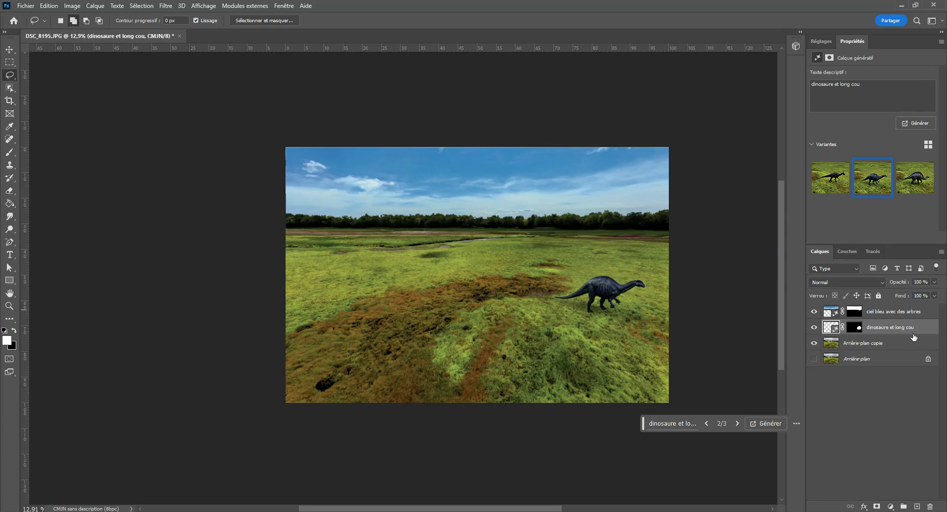
- Delete the generated dinosaur layer and the "ciel bleu avec des arbres" layer, previewing the sky's third and fourth variants before removing it
left_click_drag(900, 329, 931, 506)
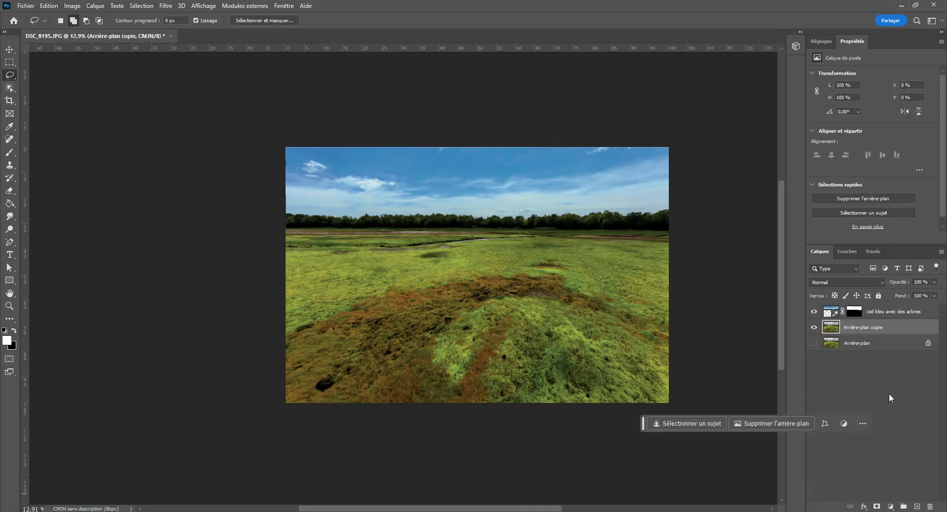
left_click(894, 312)
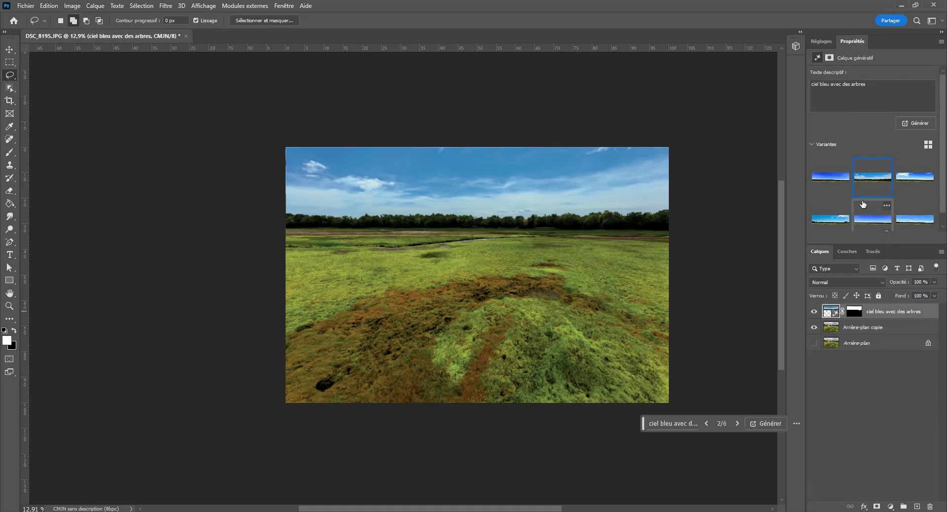
left_click(911, 183)
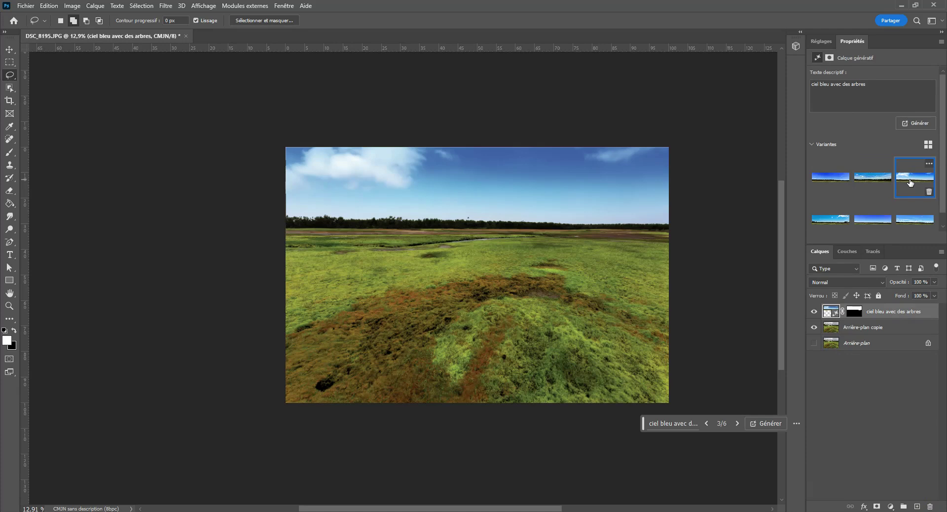
left_click(815, 223)
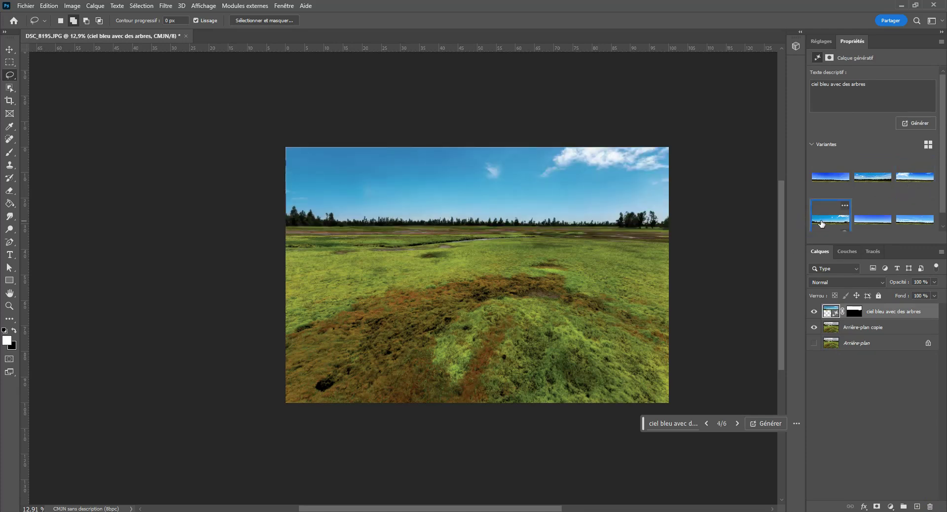
scroll(873, 203, "down", 1)
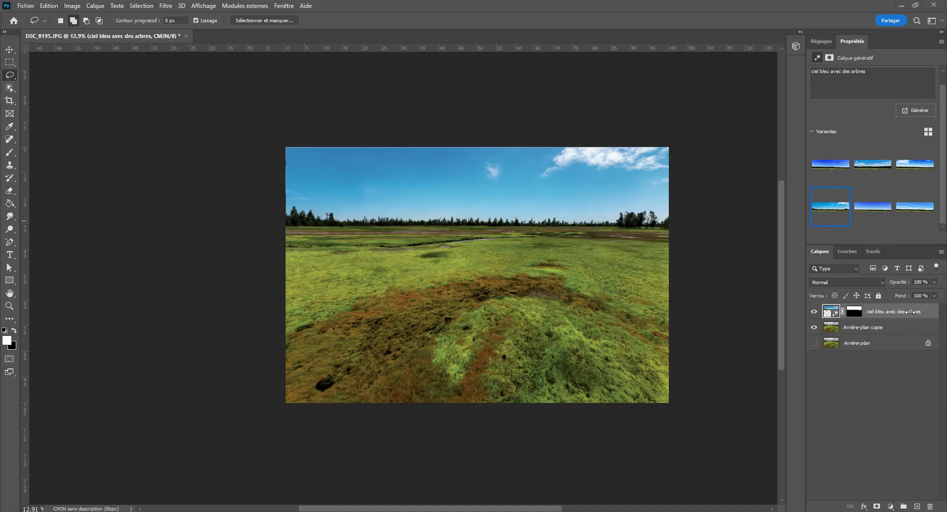
left_click_drag(910, 312, 931, 506)
scroll(621, 260, "down", 1)
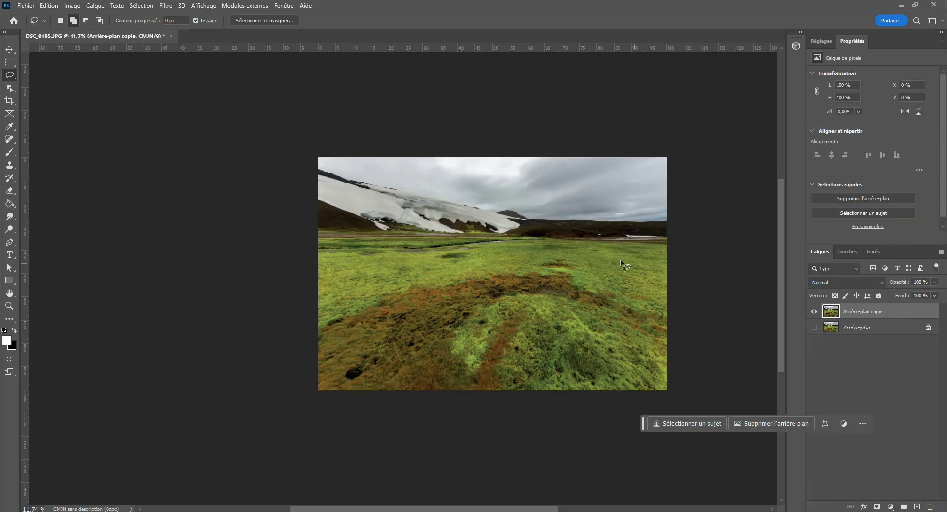
scroll(621, 260, "up", 3)
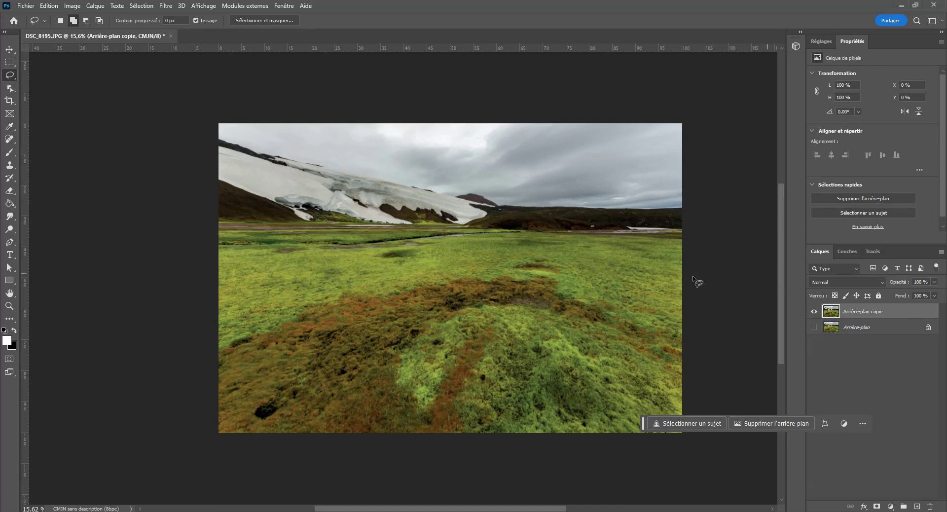
scroll(525, 271, "down", 2)
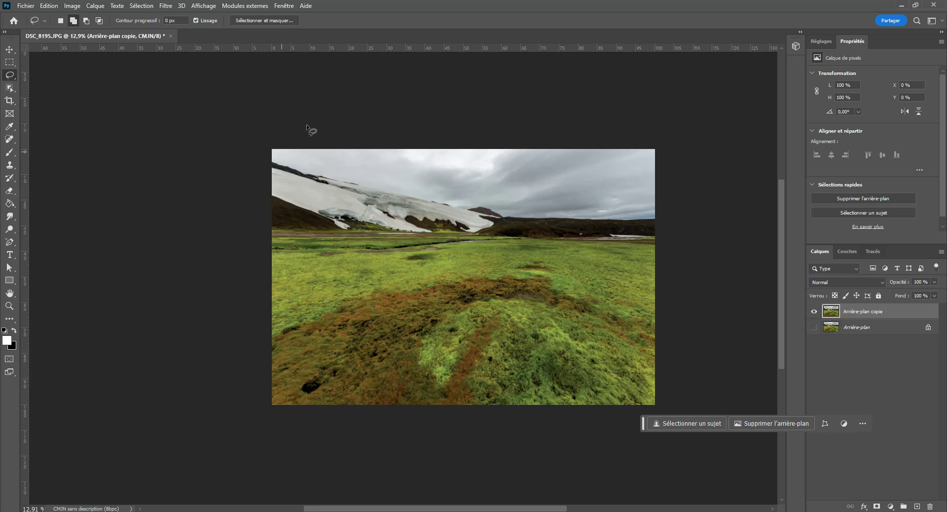
- Crop off about the left third of the photo and extend the canvas upward, filling the new sky by generative expand without a prompt
left_click(10, 101)
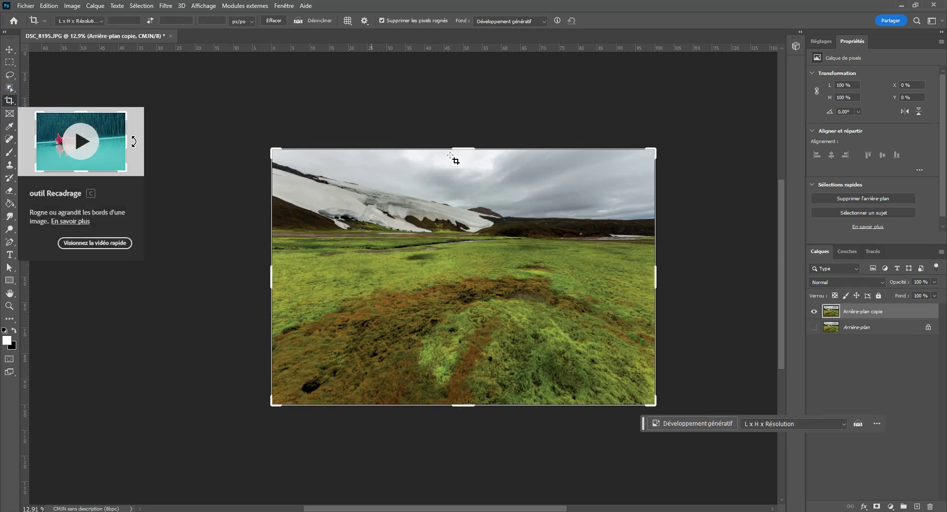
left_click_drag(462, 148, 474, 68)
left_click_drag(273, 282, 338, 283)
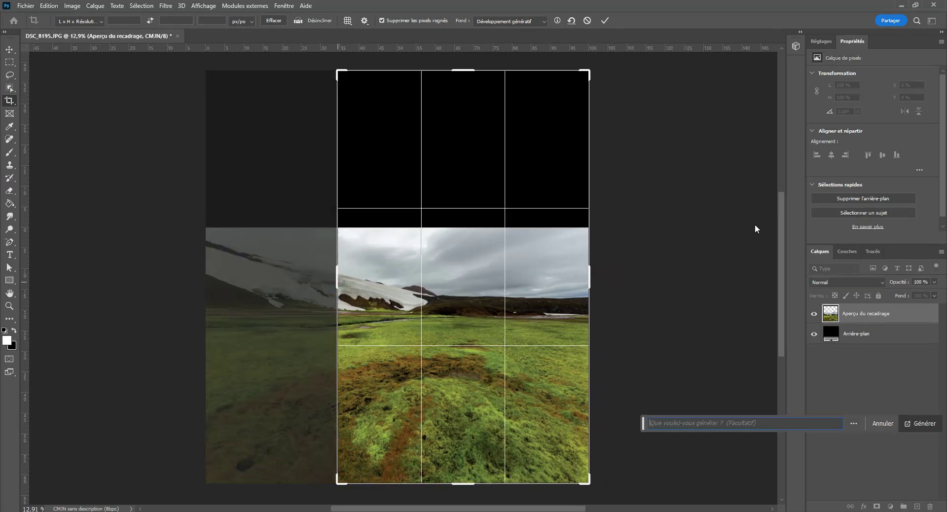
left_click(603, 21)
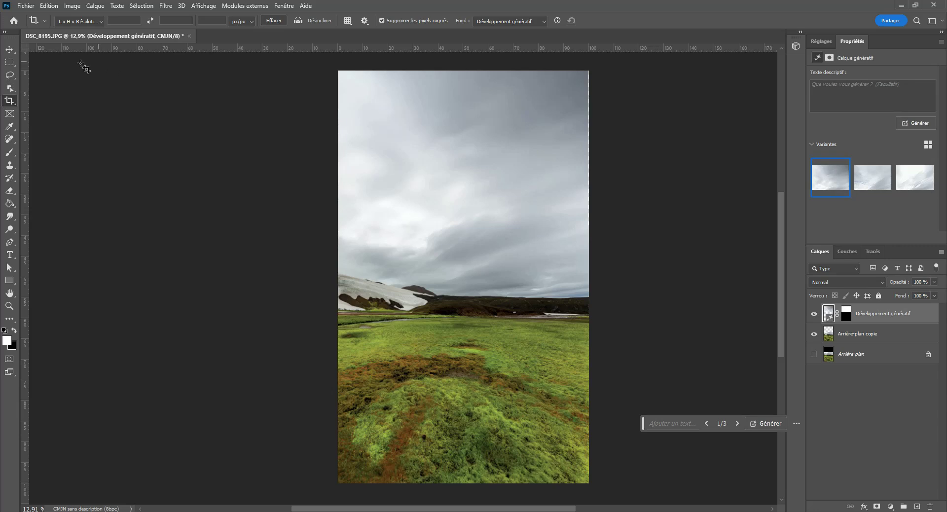
- Crop about a sixth of the height off the top of the expanded sky
left_click(456, 110)
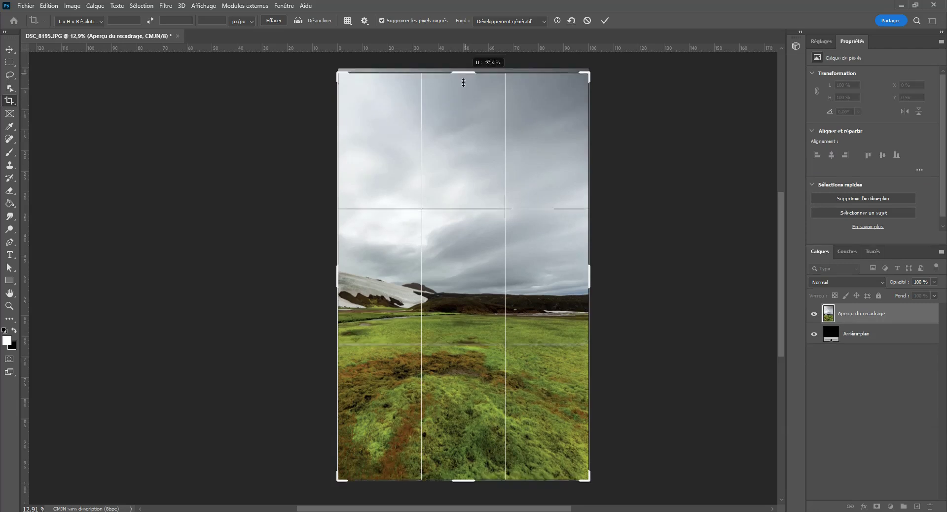
left_click_drag(462, 71, 462, 104)
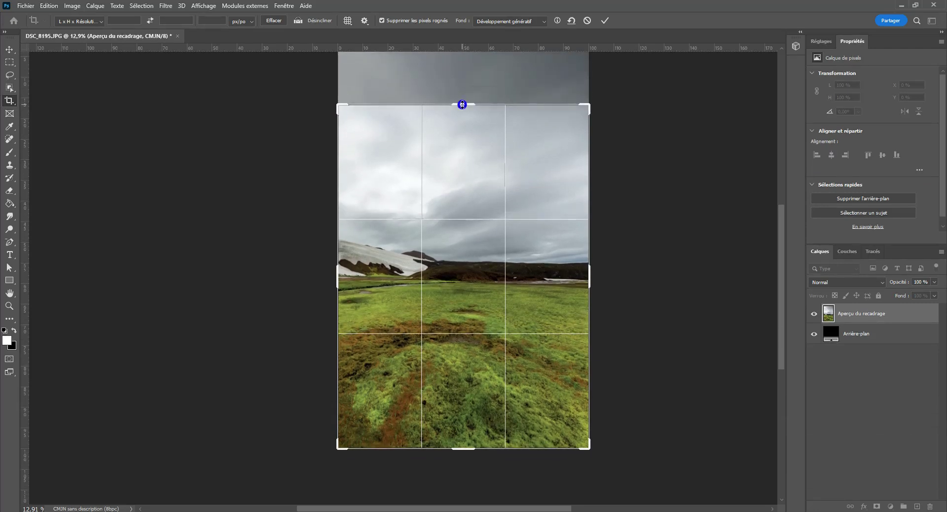
left_click(605, 20)
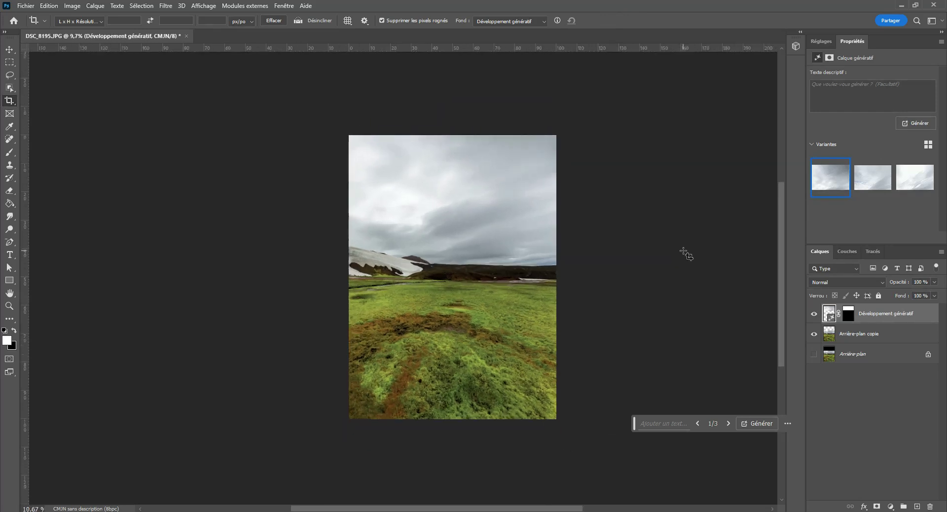
- Extend the canvas leftward to more than double its width and fill the empty area by generative expand without a prompt
left_click(9, 100)
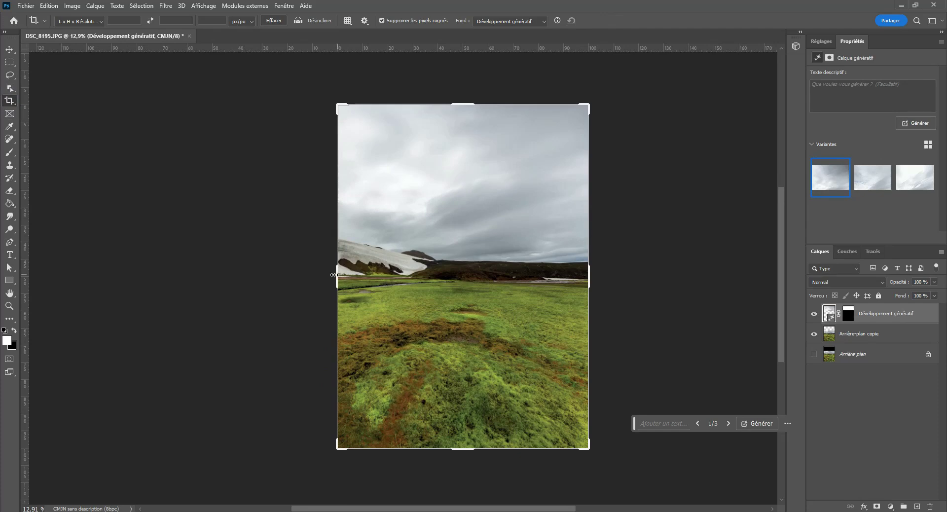
left_click_drag(334, 275, 174, 275)
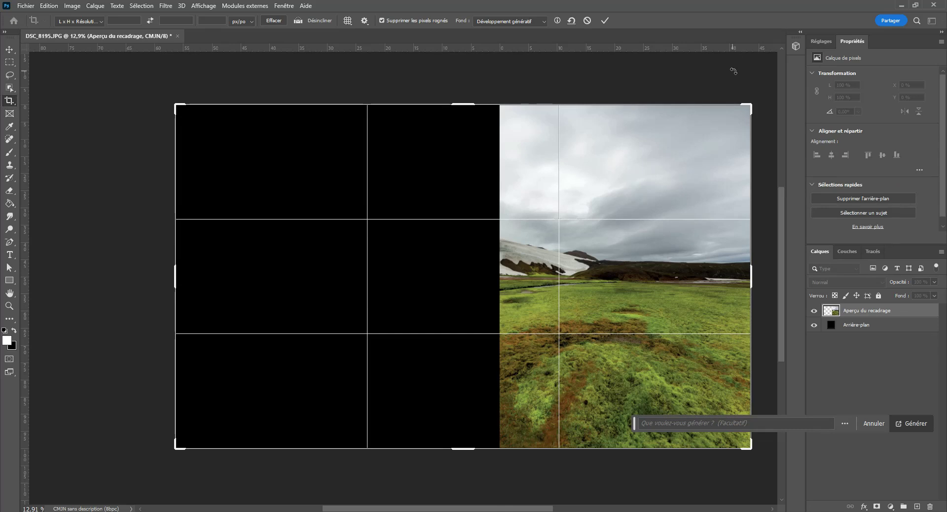
left_click(605, 20)
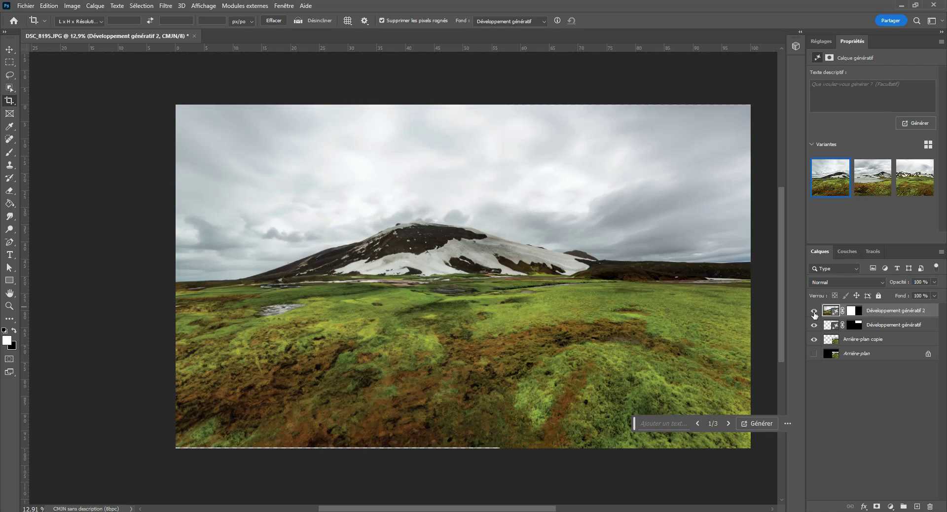
- Compare the expanded landscape with the Arrière-plan layer shown alone, and preview the second variant of the leftward expansion
left_click(815, 354, "alt")
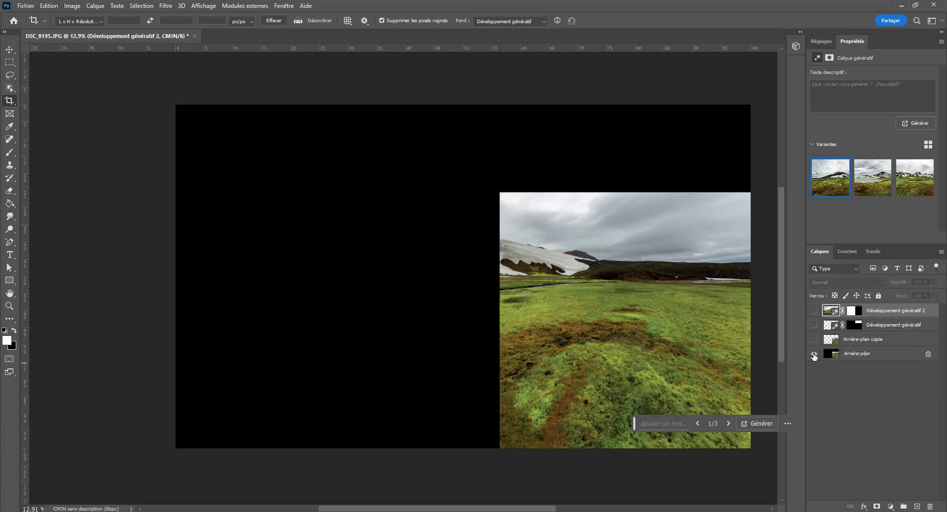
scroll(656, 356, "down", 1)
scroll(698, 365, "up", 3)
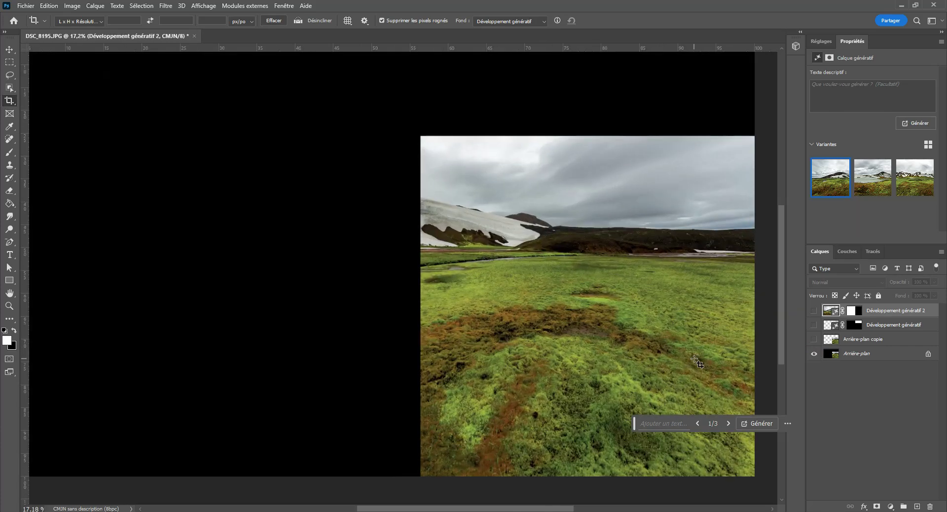
scroll(637, 326, "down", 3)
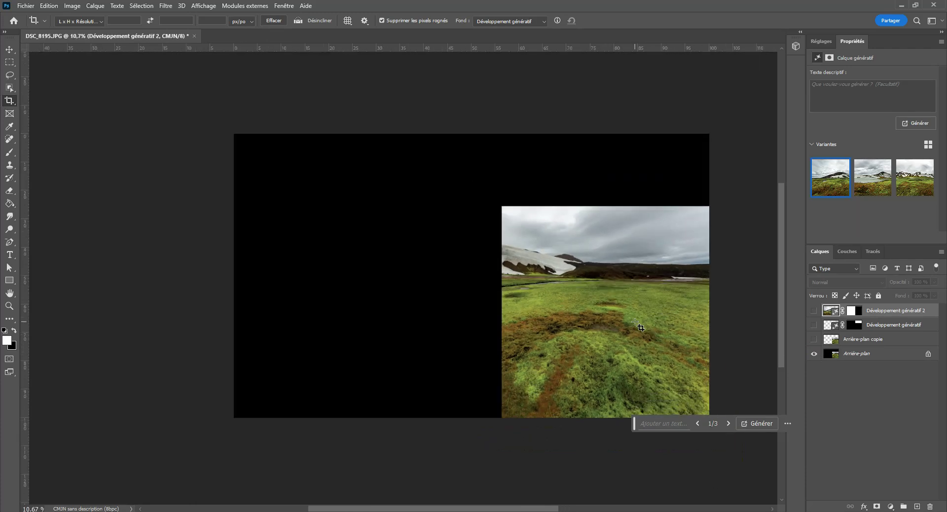
left_click(814, 356, "alt")
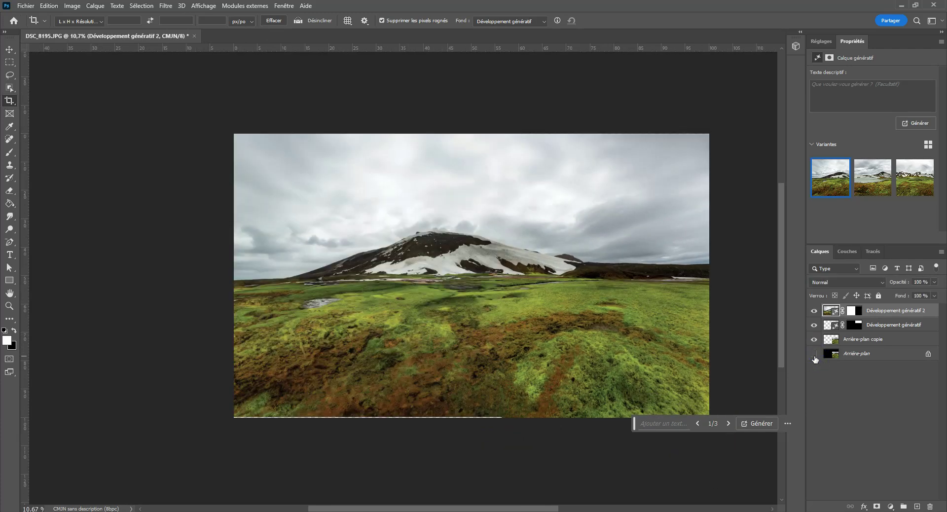
left_click(870, 181)
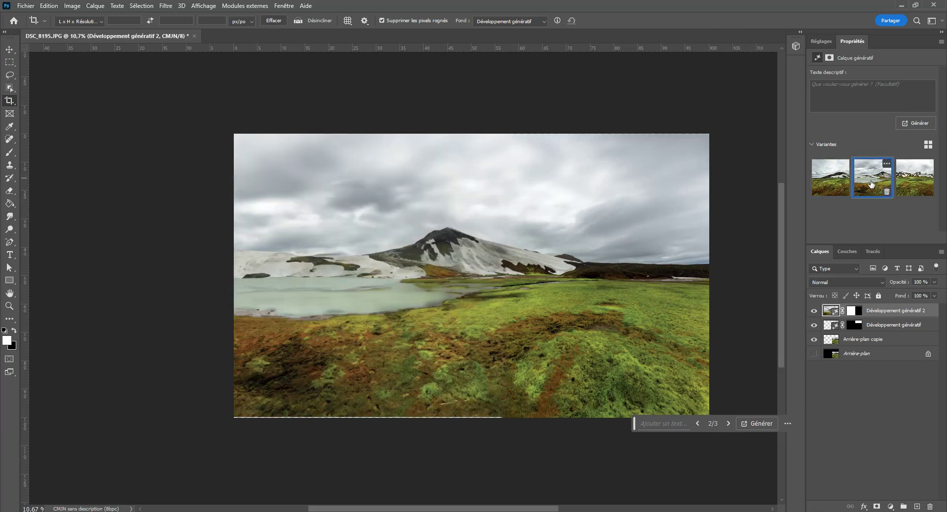
- Switch the leftward expansion to its third variant and crop a thin strip off the canvas's edge
scroll(356, 309, "up", 3)
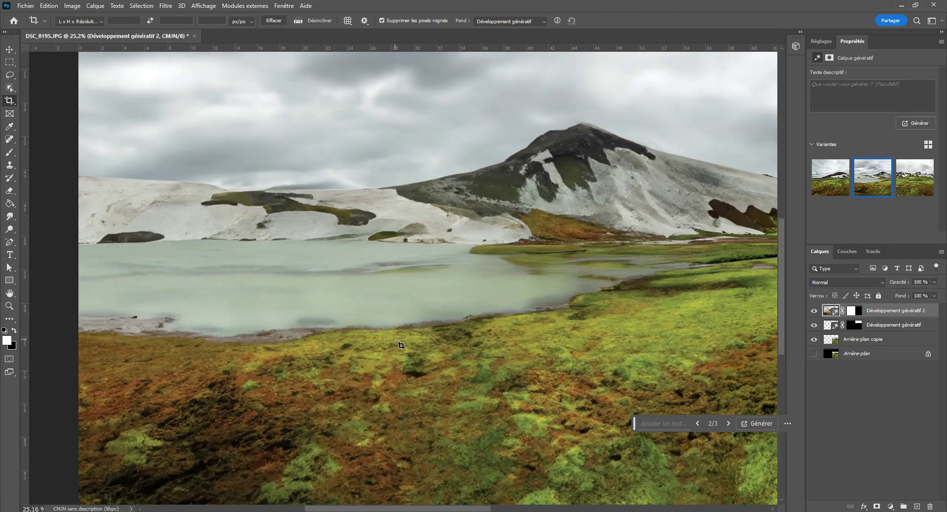
scroll(397, 341, "down", 3)
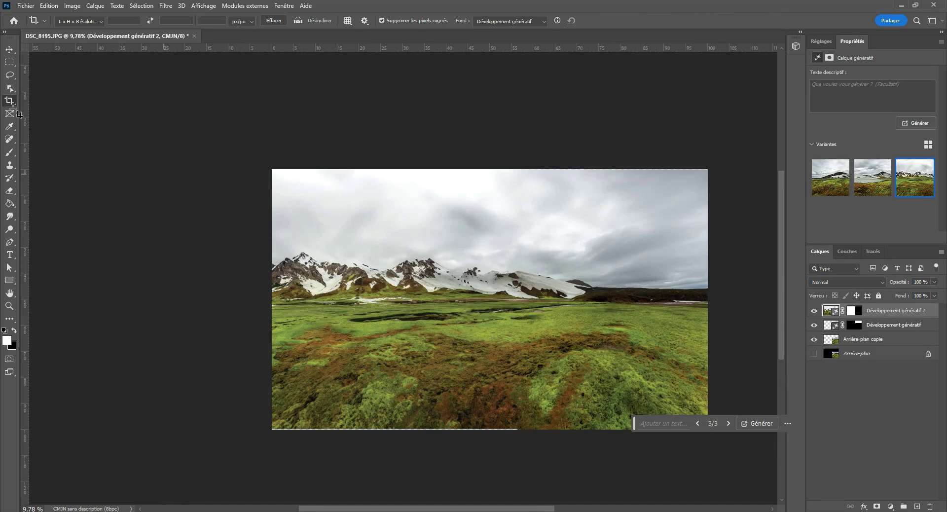
left_click(6, 103)
left_click_drag(492, 428, 492, 427)
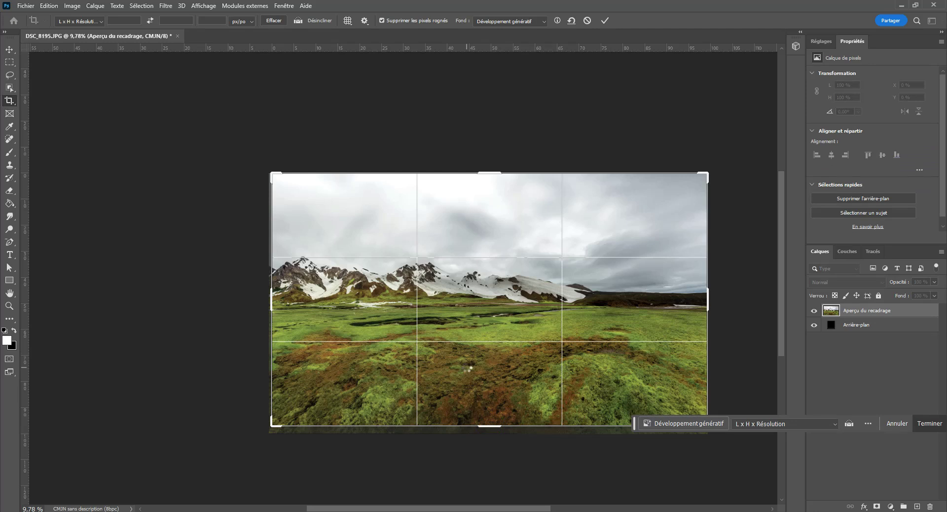
key("Return")
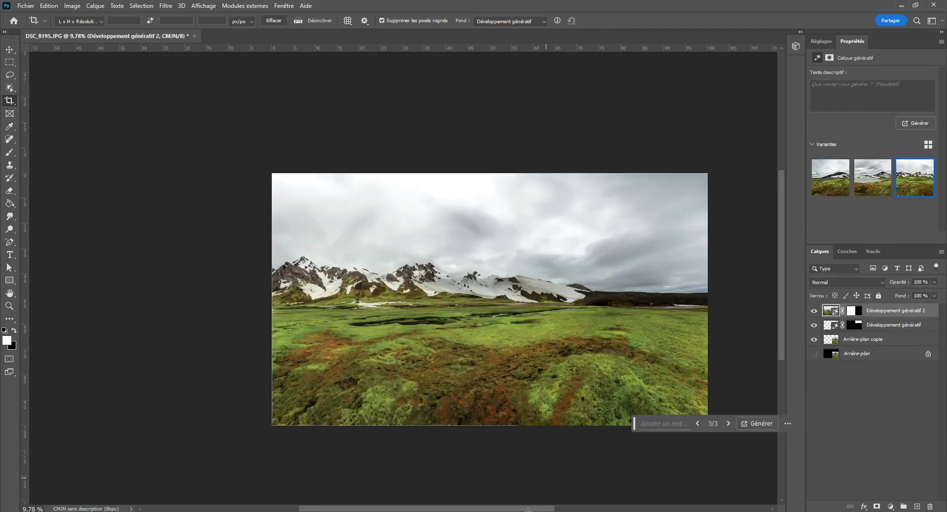
left_click_drag(520, 503, 540, 503)
scroll(496, 356, "up", 2)
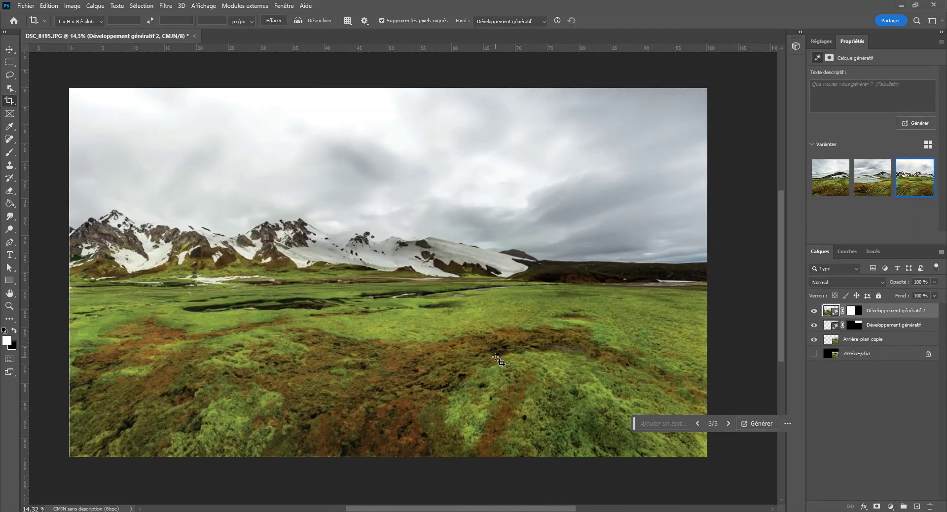
scroll(496, 355, "up", 1)
scroll(498, 356, "down", 3)
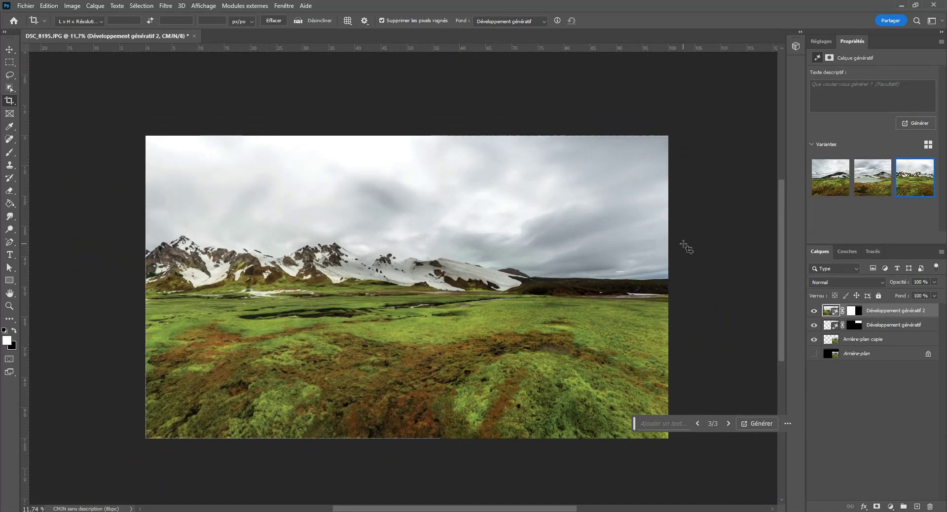
scroll(476, 239, "down", 1)
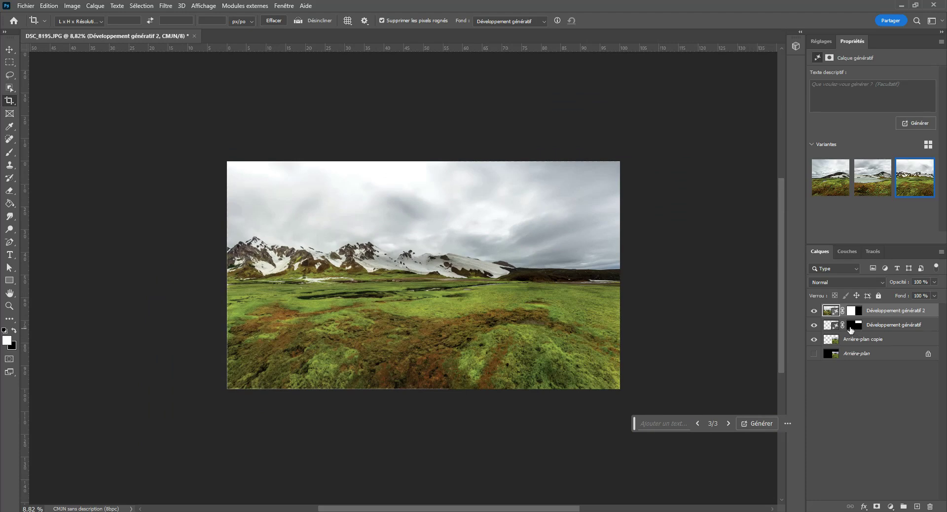
- Delete both Développement génératif layers and the Arrière-plan copie layer, leaving only Arrière-plan
key("Delete")
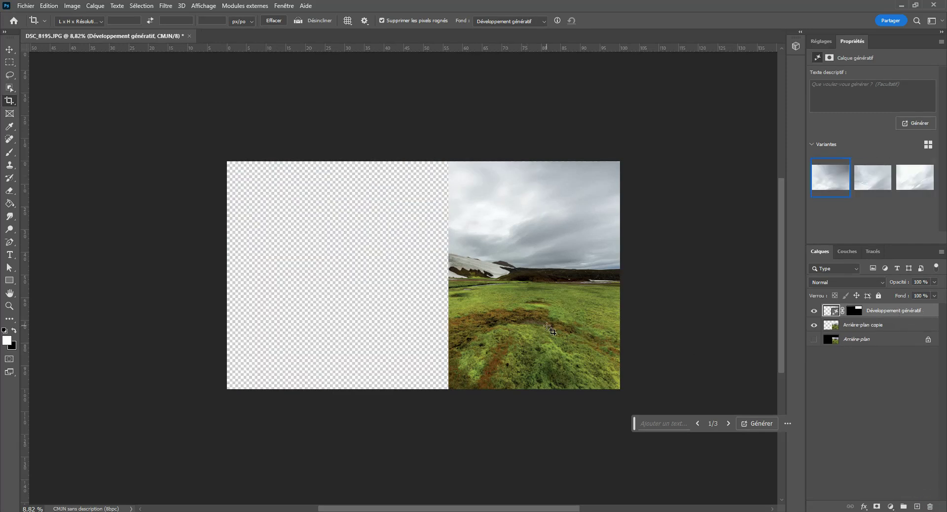
left_click_drag(922, 311, 930, 506)
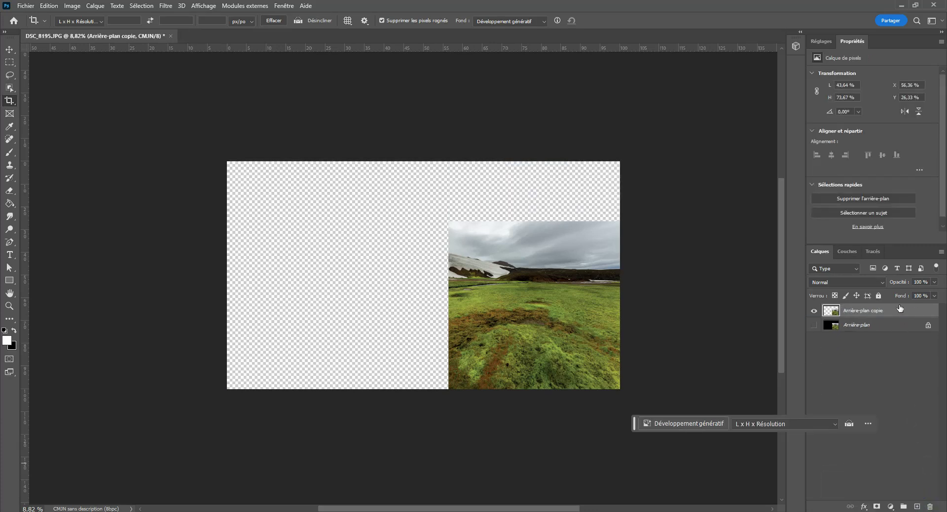
left_click_drag(898, 312, 924, 487)
left_click_drag(931, 505, 930, 506)
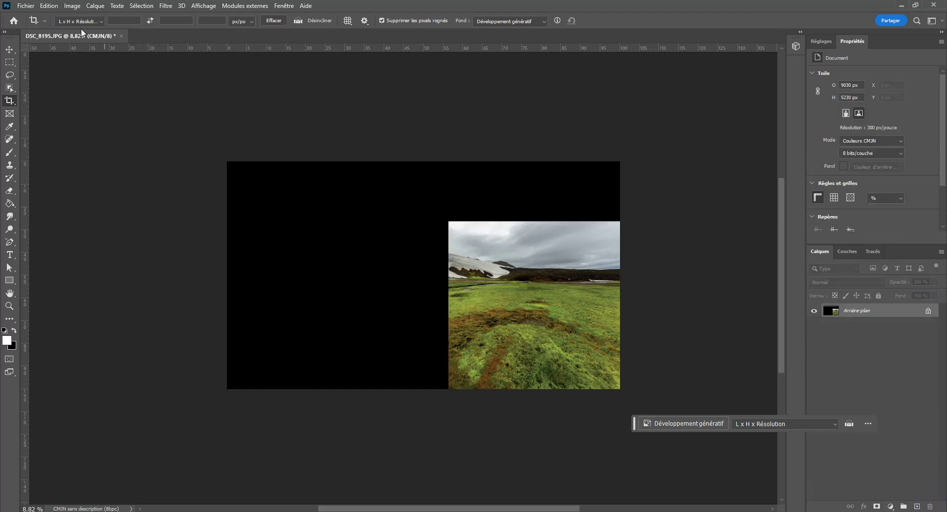
- Close DSC_8195.JPG without saving and reopen it from the recent files, discarding the embedded colour profile
left_click(122, 36)
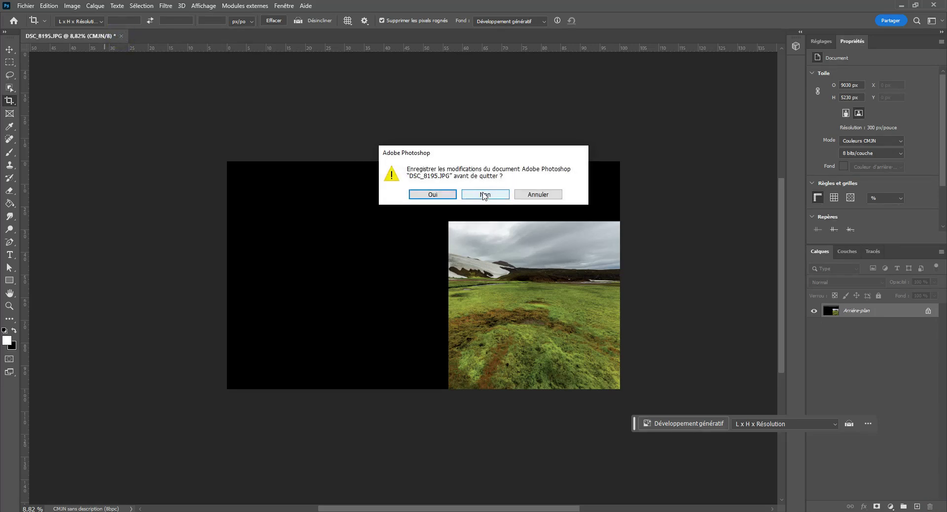
left_click(482, 195)
left_click(242, 333)
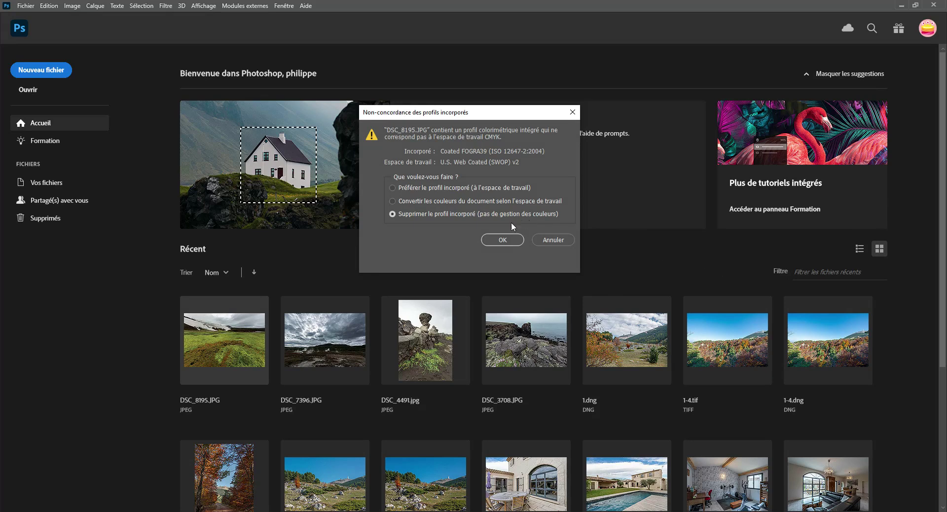
left_click(503, 239)
- Extend the canvas leftward by about 60% and upward by about 40%, filling both areas in one generative expand without a prompt
scroll(506, 291, "down", 1)
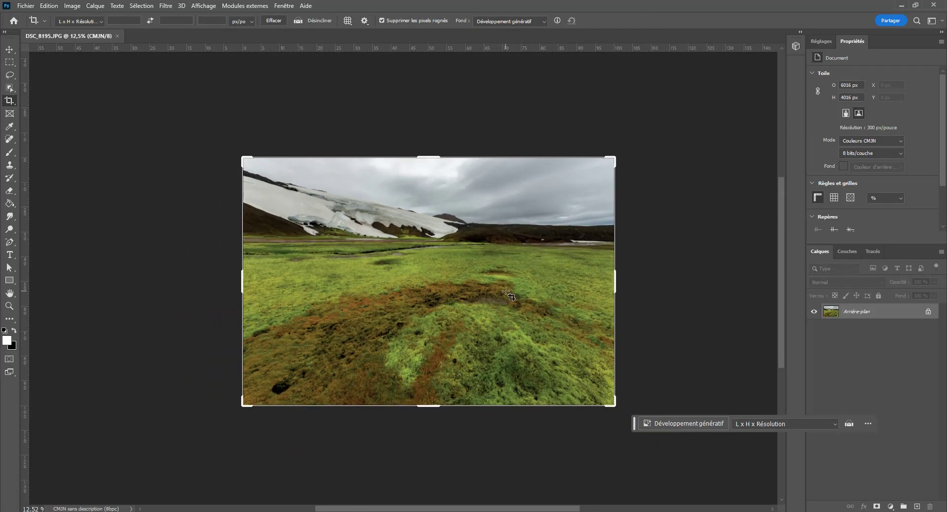
scroll(518, 204, "down", 1)
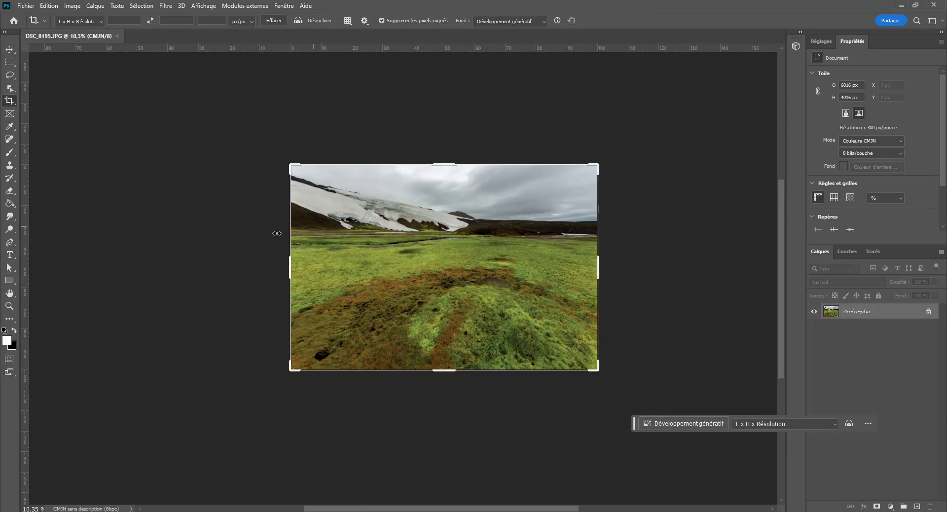
left_click_drag(289, 269, 197, 265)
left_click_drag(453, 160, 449, 121)
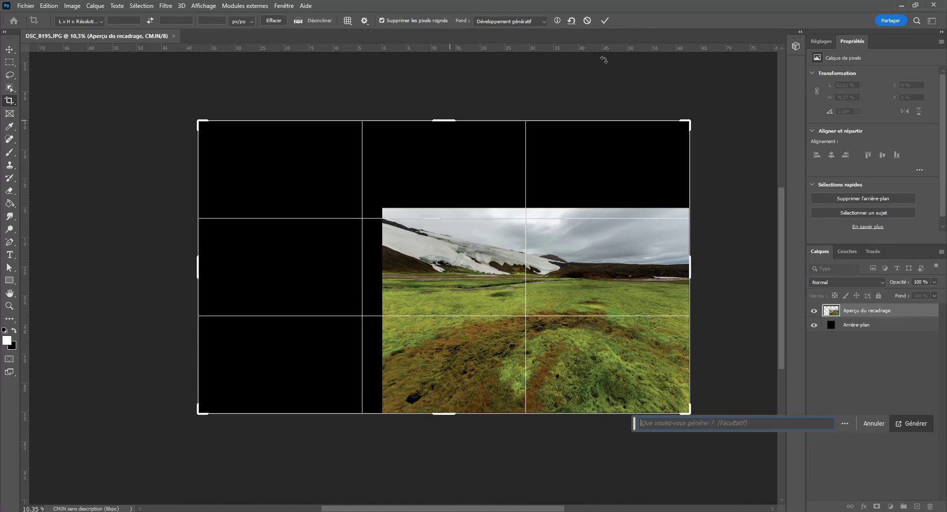
left_click(605, 20)
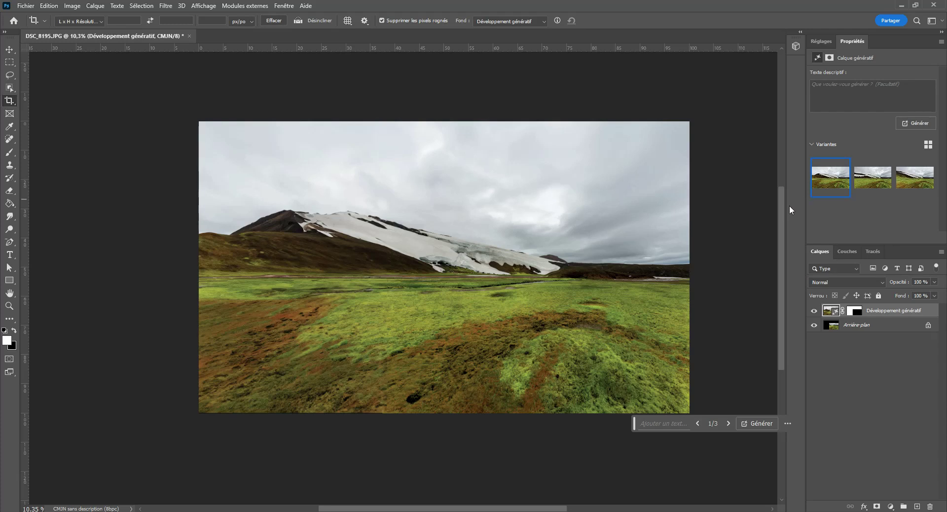
- Compare the three variants of the combined expansion, return to the first, and check it against the original by toggling the Développement génératif layer
mouse_move(872, 180)
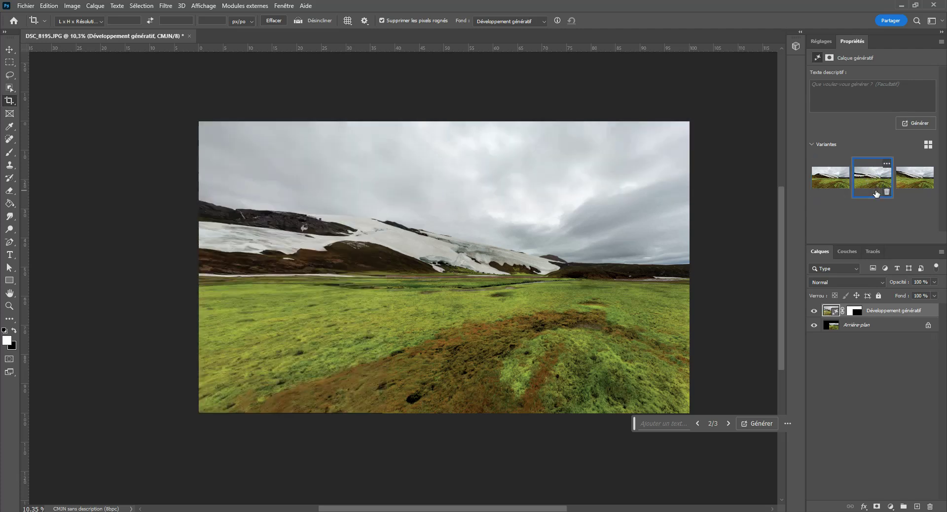
left_click(913, 187)
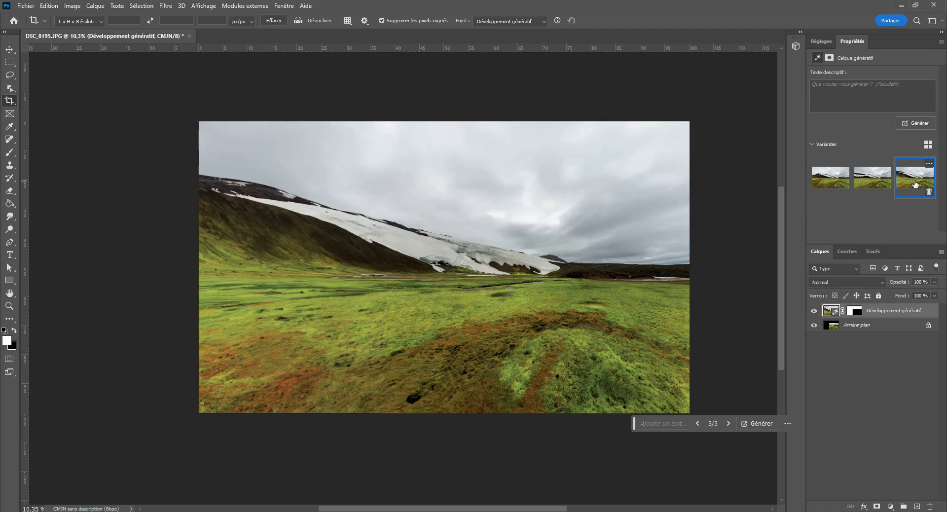
left_click(831, 177)
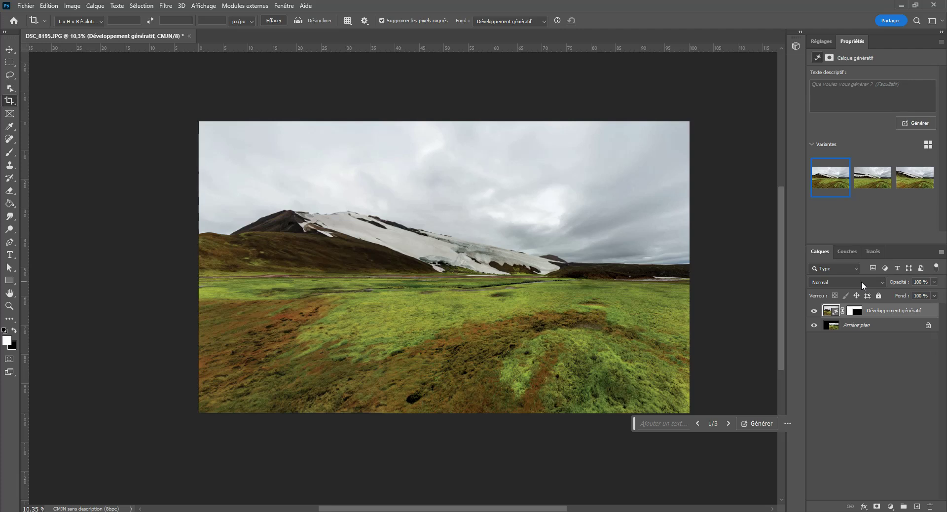
left_click(814, 310)
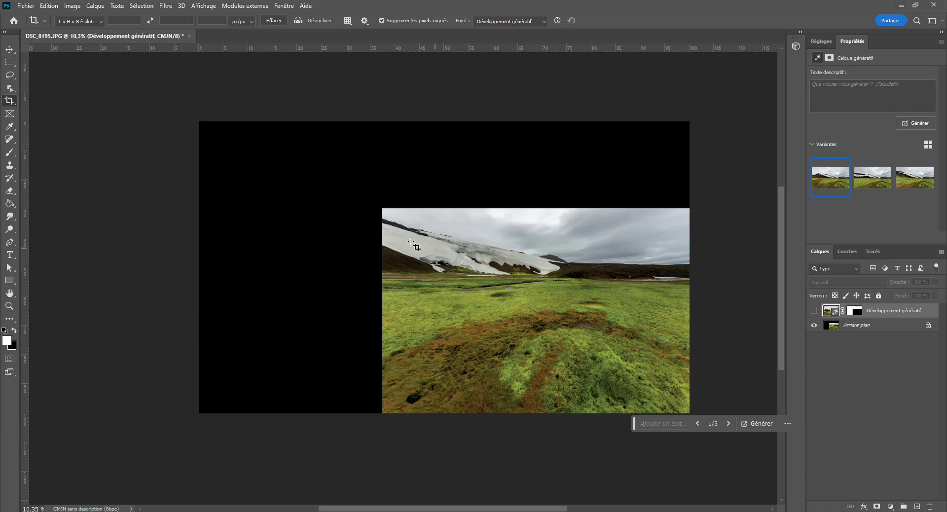
left_click(813, 311)
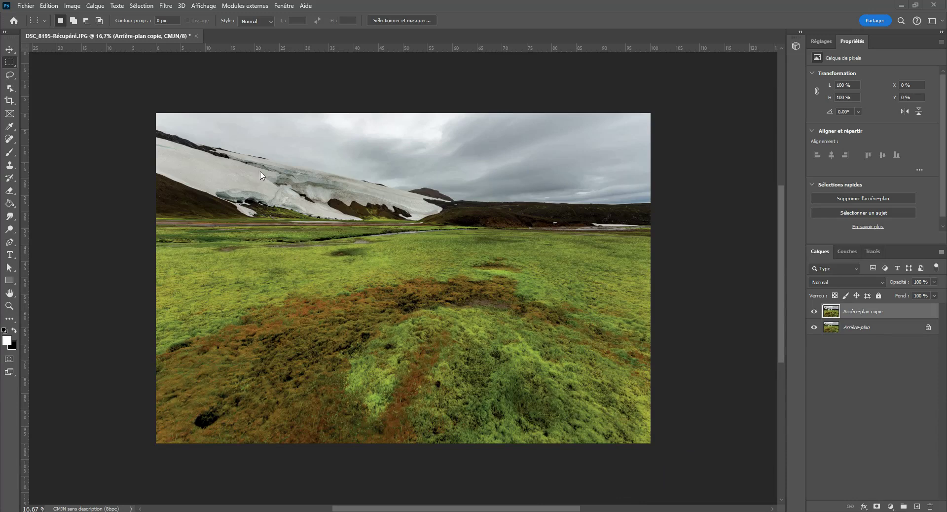
- In DSC_8195-Récupéré.JPG, replace the dark hills along the right half of the horizon by generative fill without a prompt, keeping the first variant
left_click(9, 49)
left_click(9, 63)
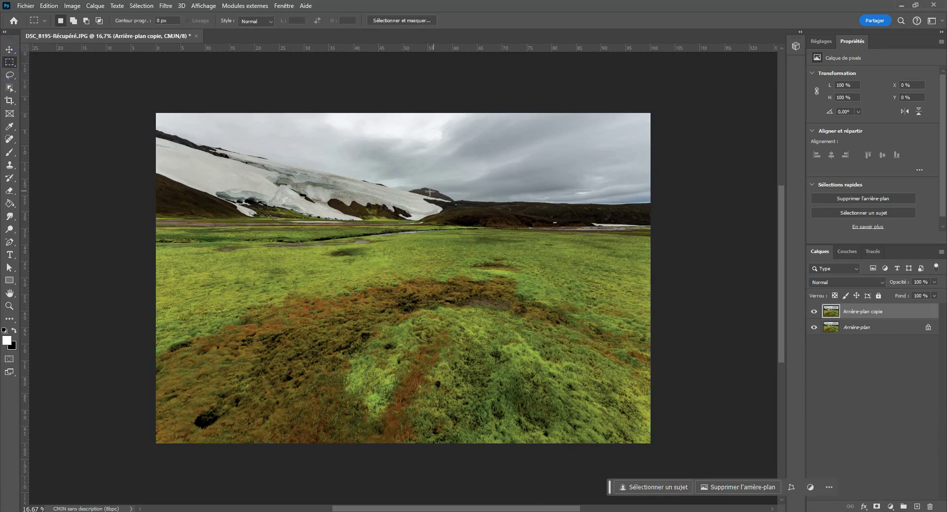
left_click_drag(428, 188, 688, 231)
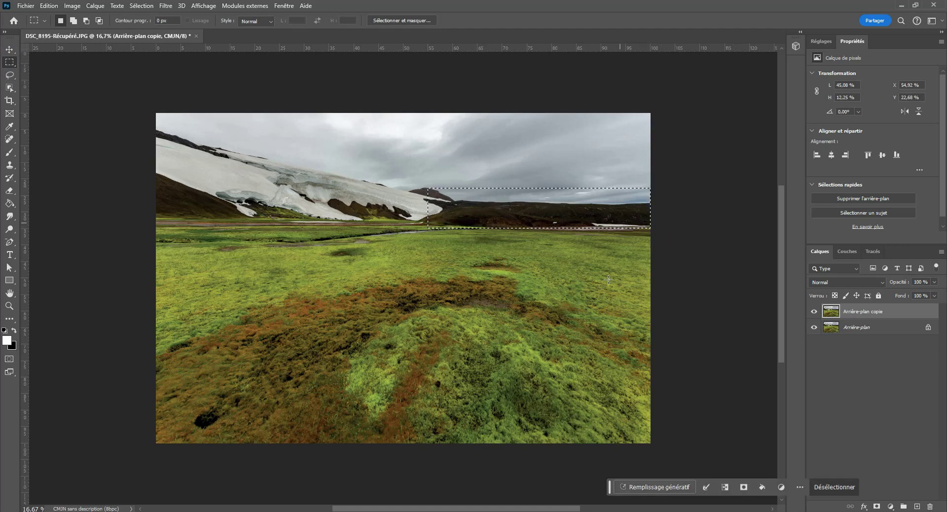
left_click(641, 488)
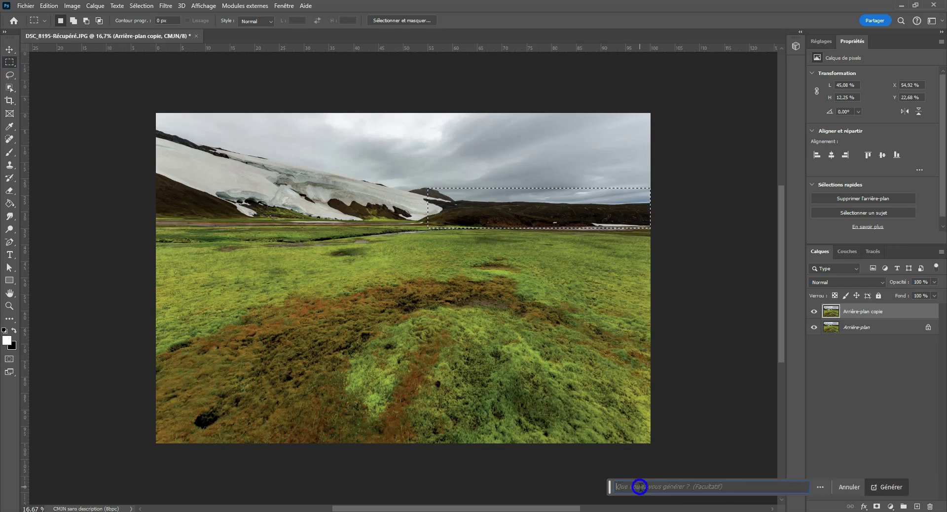
left_click(884, 487)
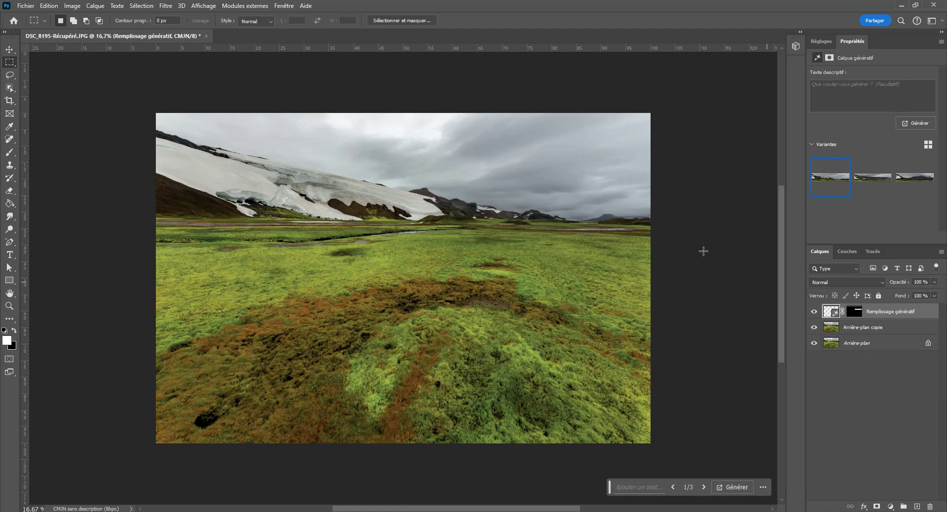
left_click(874, 177)
left_click(912, 179)
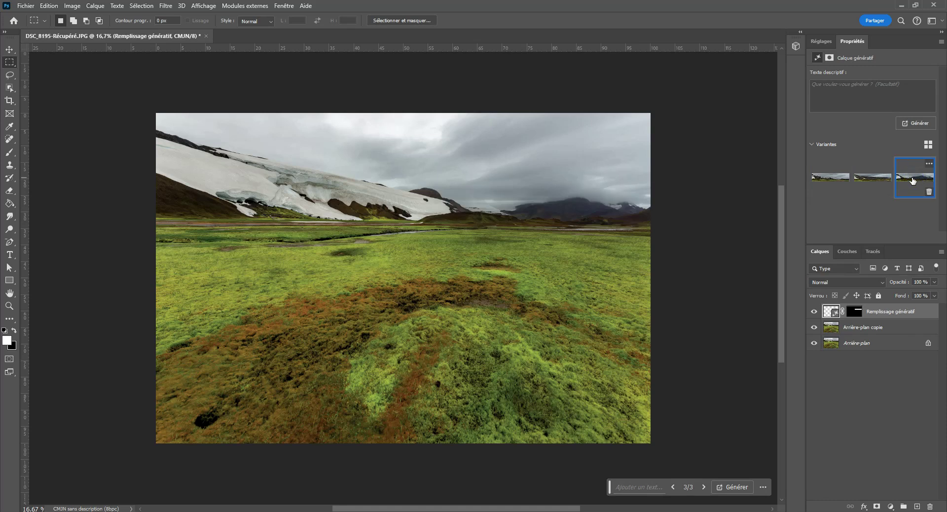
left_click(830, 176)
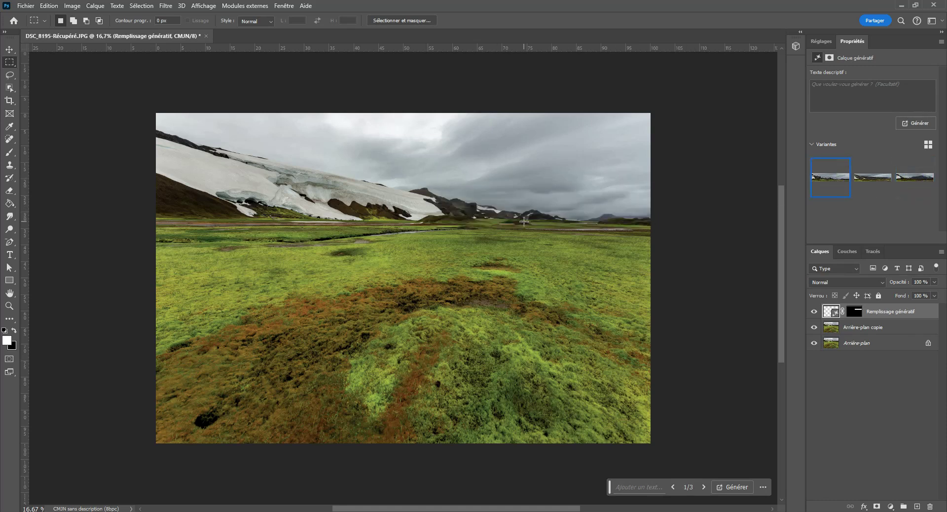
- Select the snowy mountain and sky over the left two thirds of the photo, replace them by generative fill without a prompt, and keep the first variant
left_click_drag(148, 116, 489, 222)
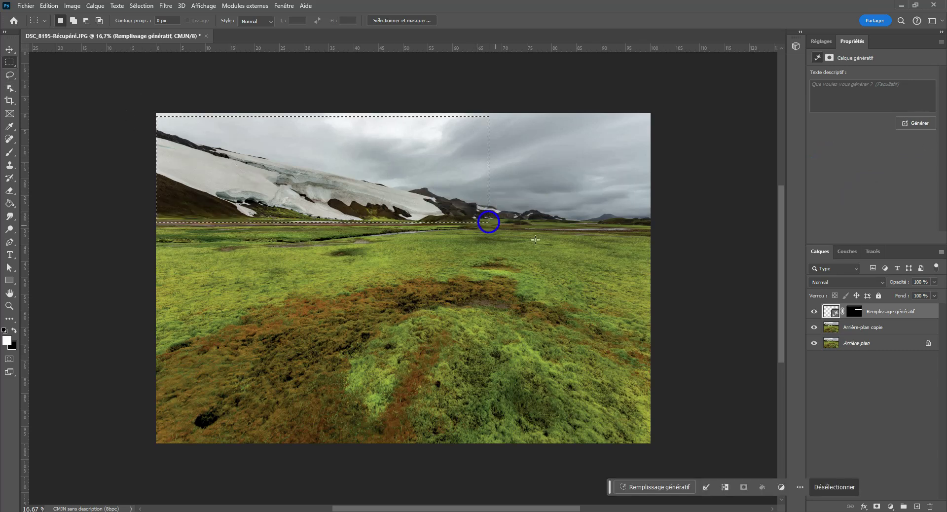
left_click(673, 487)
left_click(834, 487)
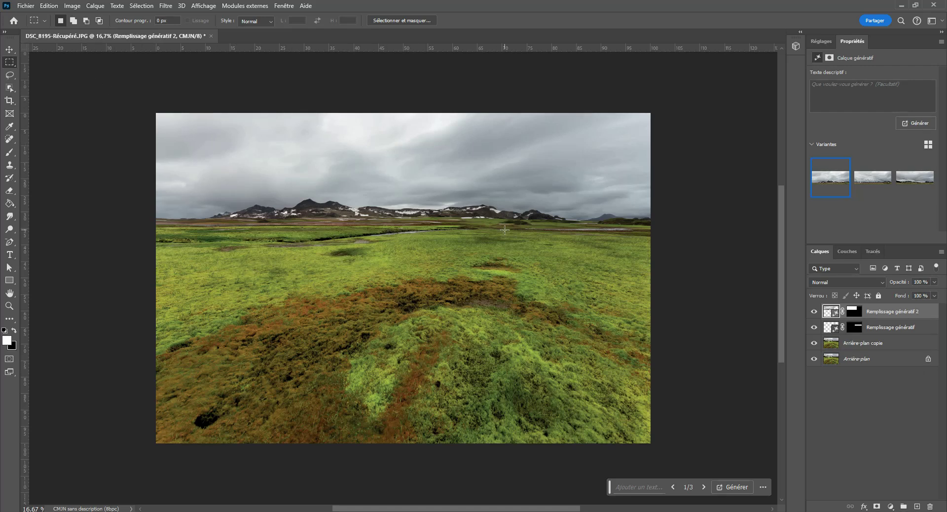
left_click(873, 175)
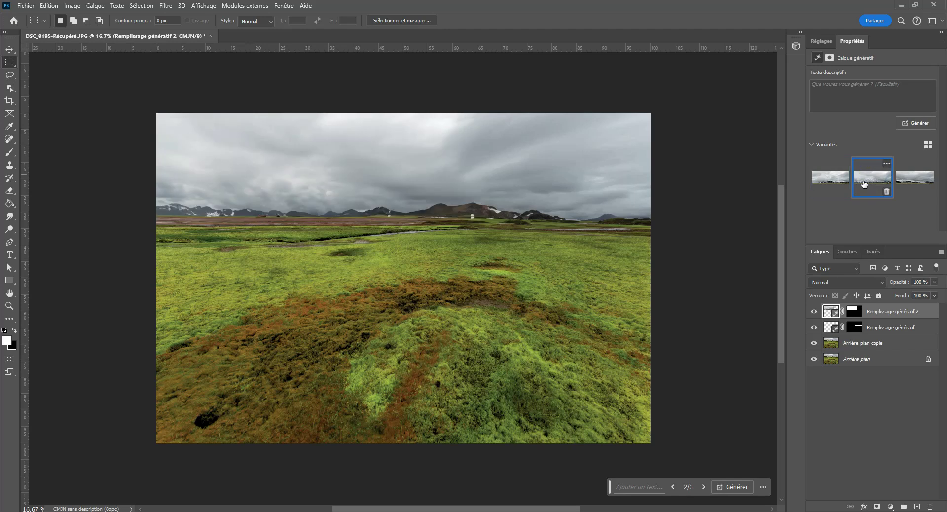
left_click(911, 181)
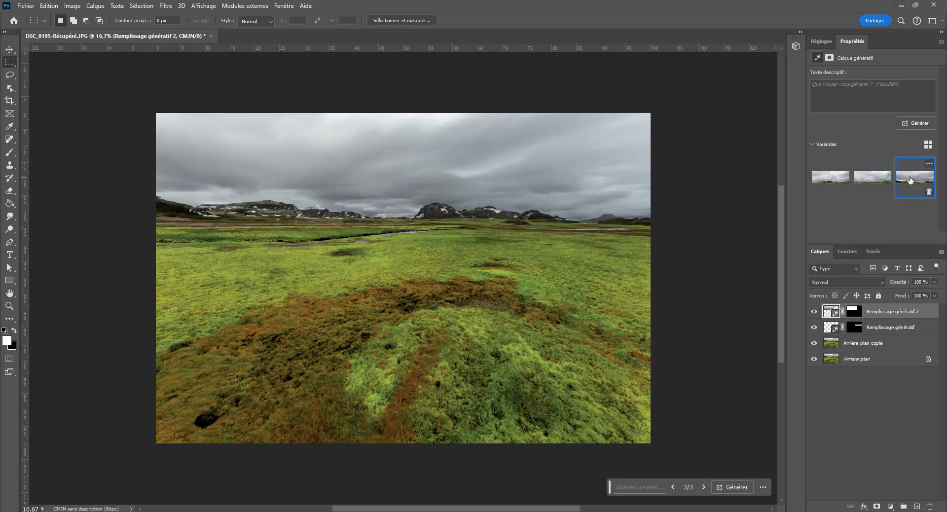
left_click(868, 177)
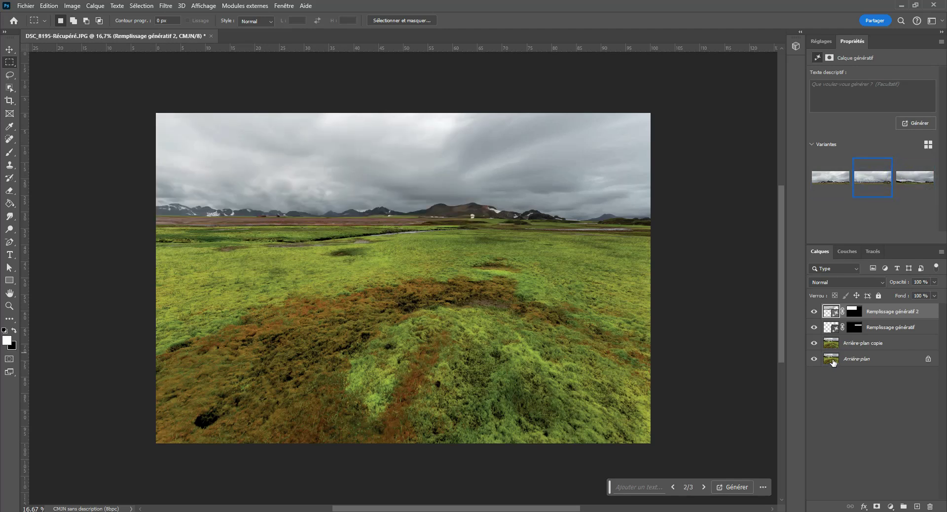
left_click(831, 178)
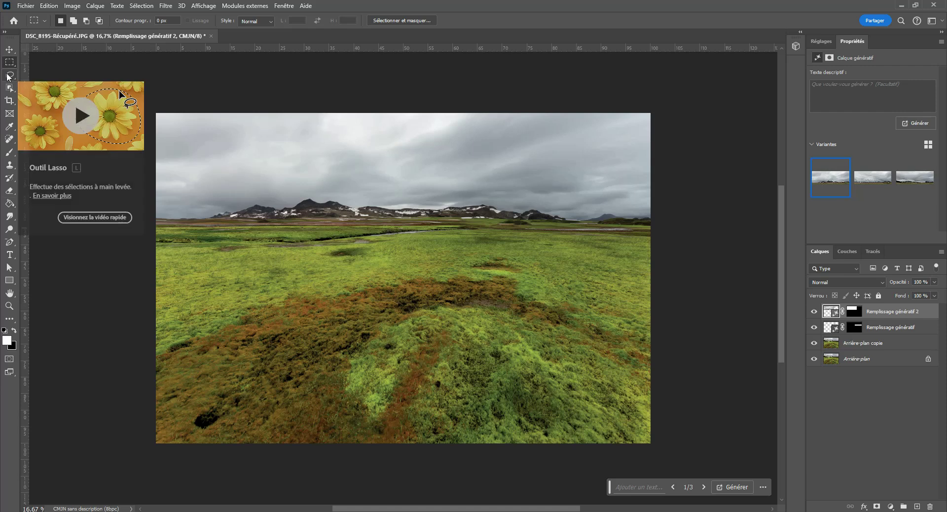
- Replace the whole grassy foreground below the horizon by generative fill without a prompt, and compare its three variants
left_click_drag(146, 231, 745, 466)
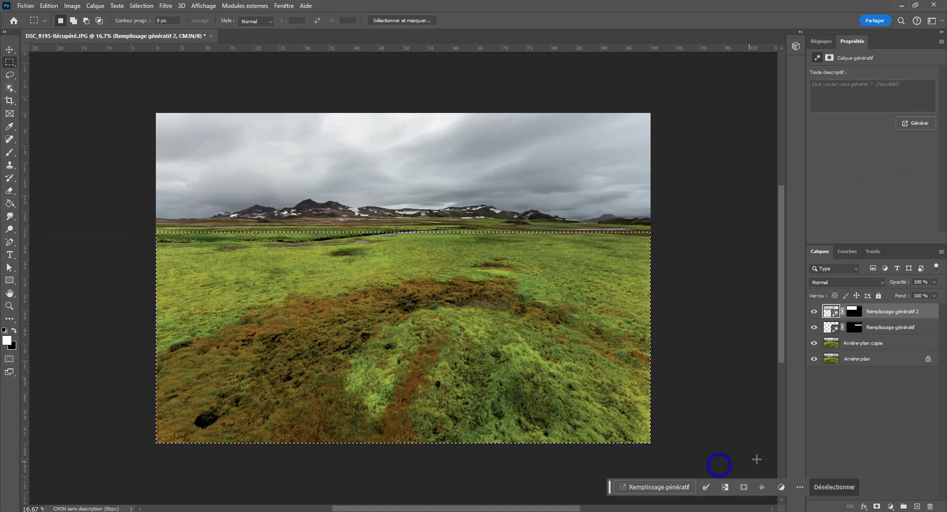
left_click(672, 487)
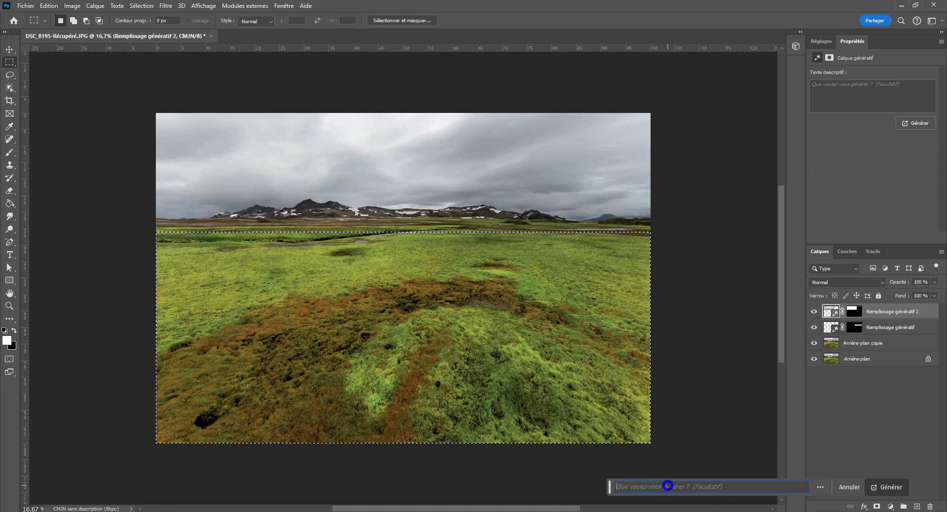
left_click(888, 487)
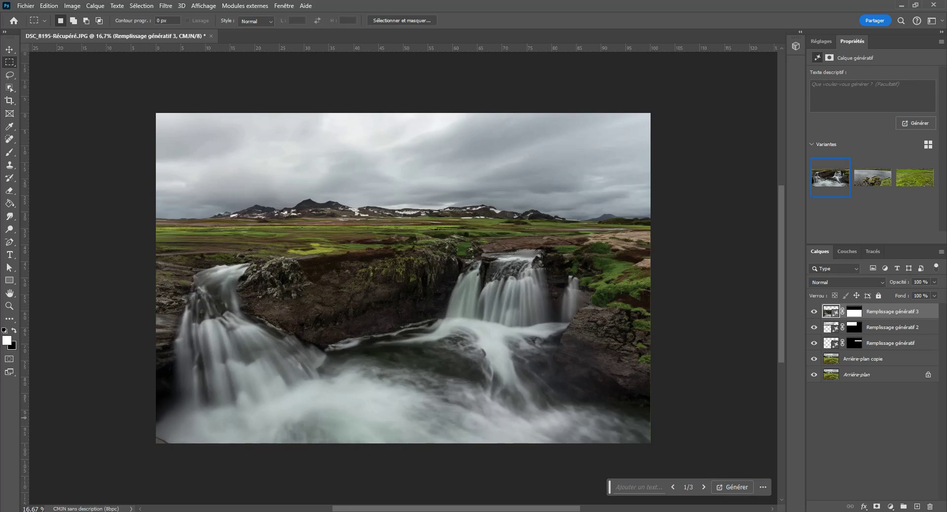
left_click(887, 200)
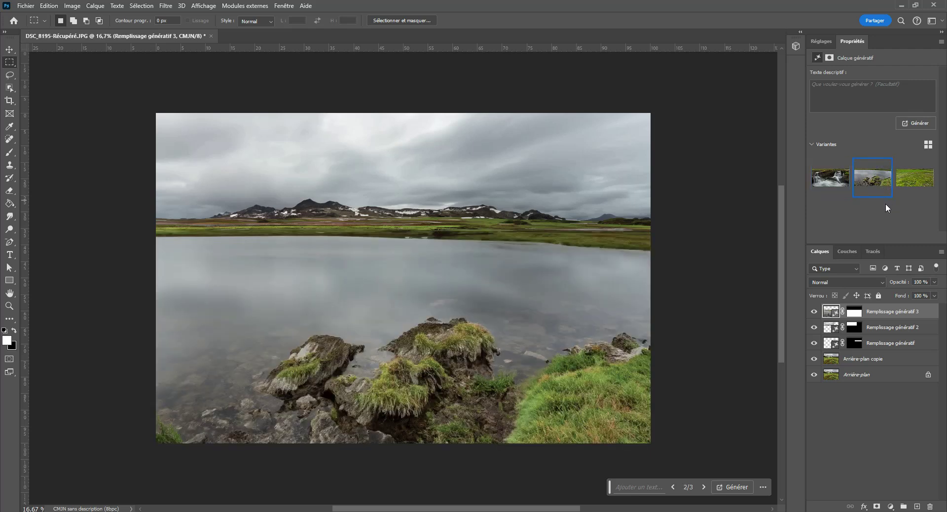
left_click(912, 178)
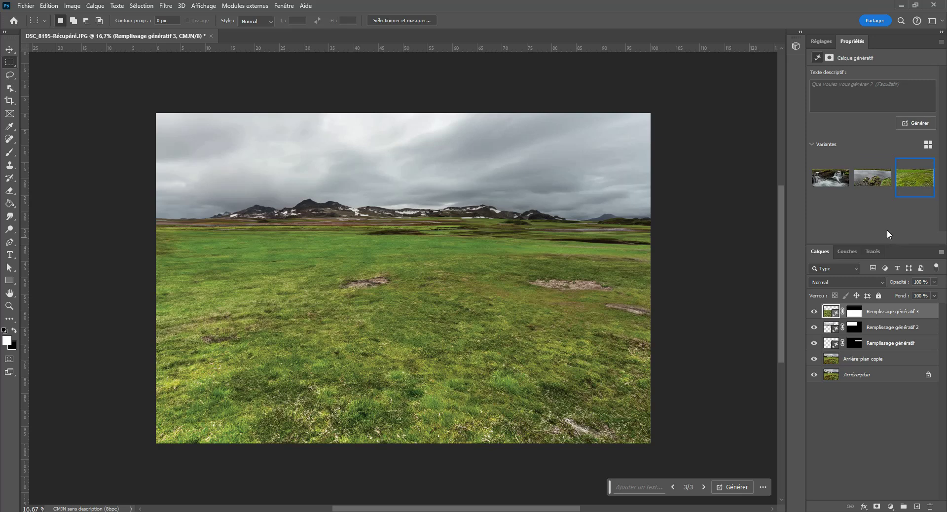
left_click(831, 183)
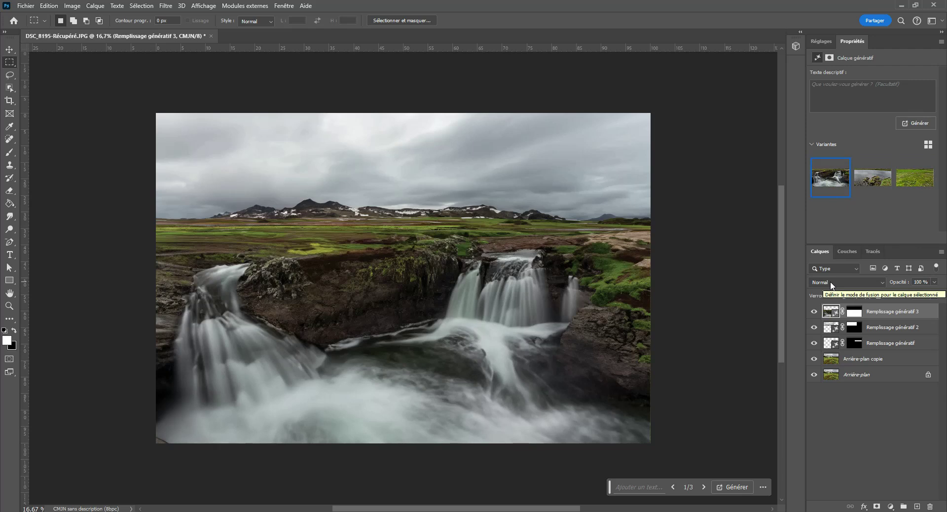
left_click(869, 178)
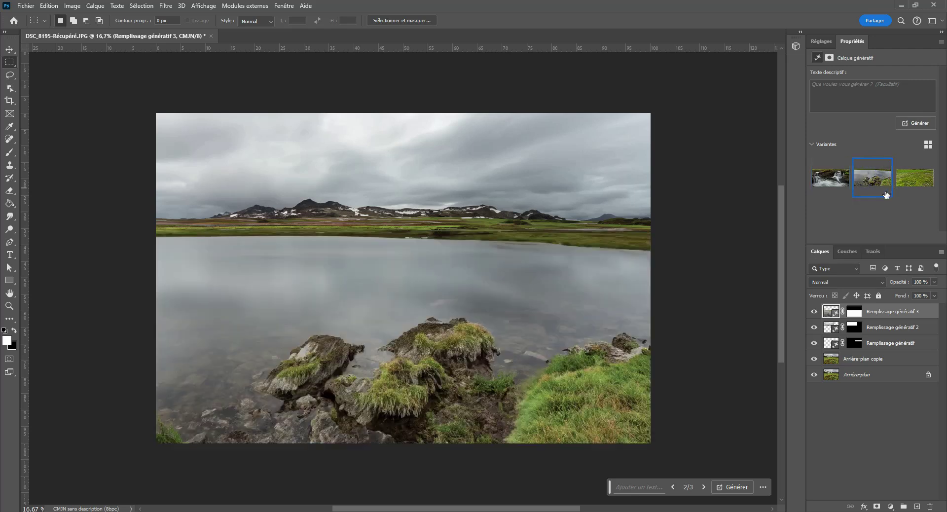
left_click(911, 179)
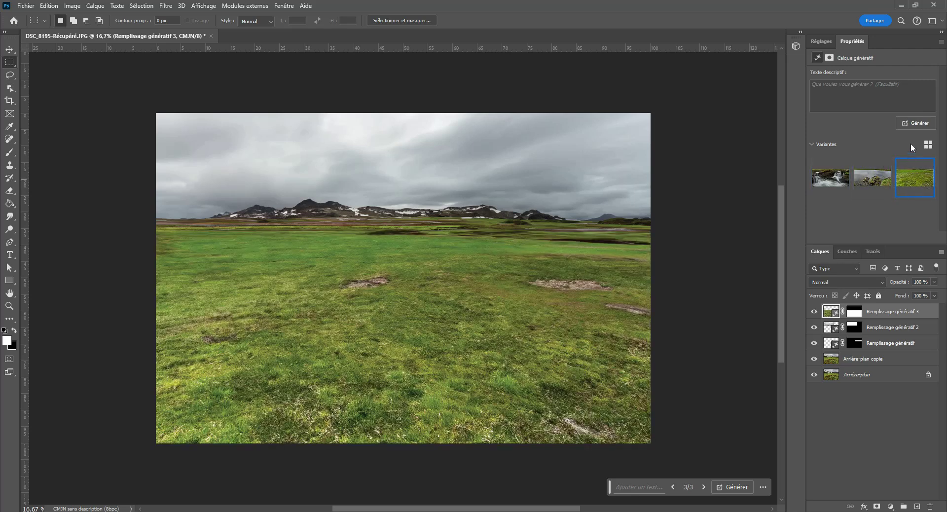
- Generate three more foreground variants, keep the one with the gravel path, and compare it with the original Arrière-plan layer
left_click(920, 121)
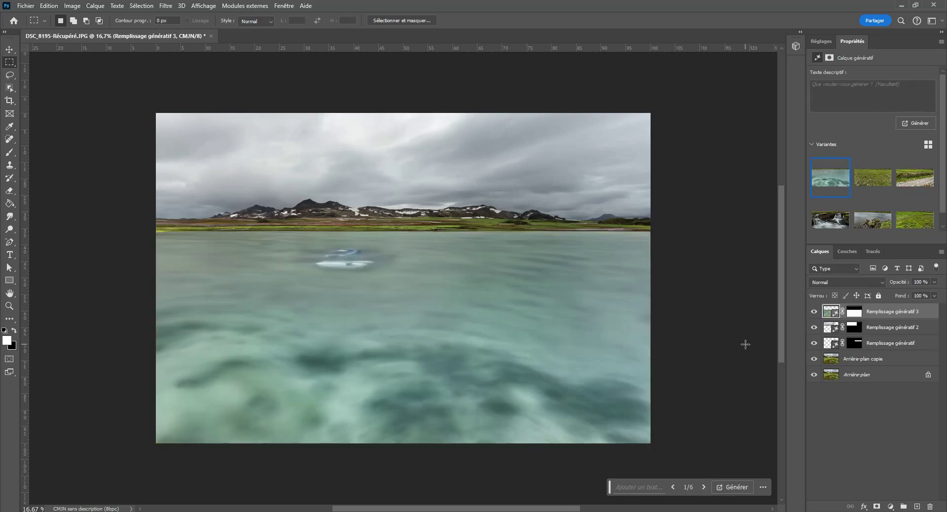
left_click(867, 182)
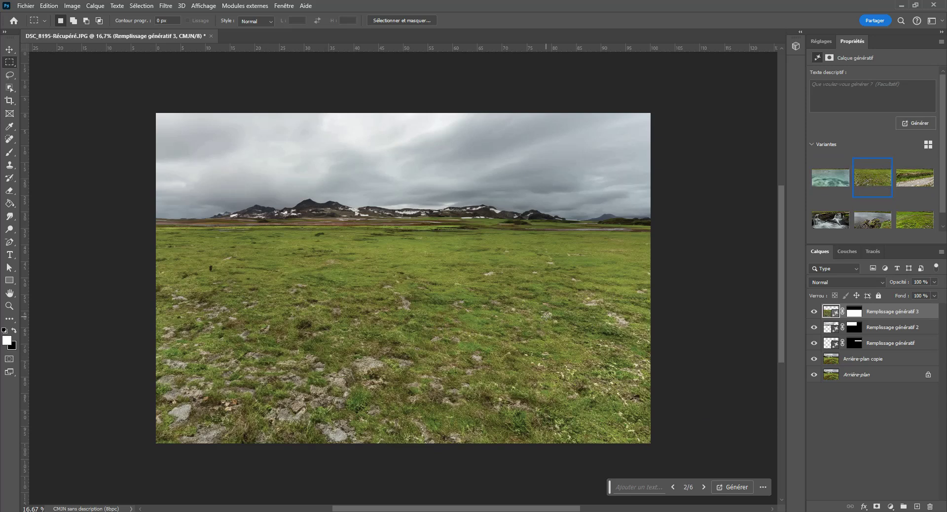
left_click(909, 182)
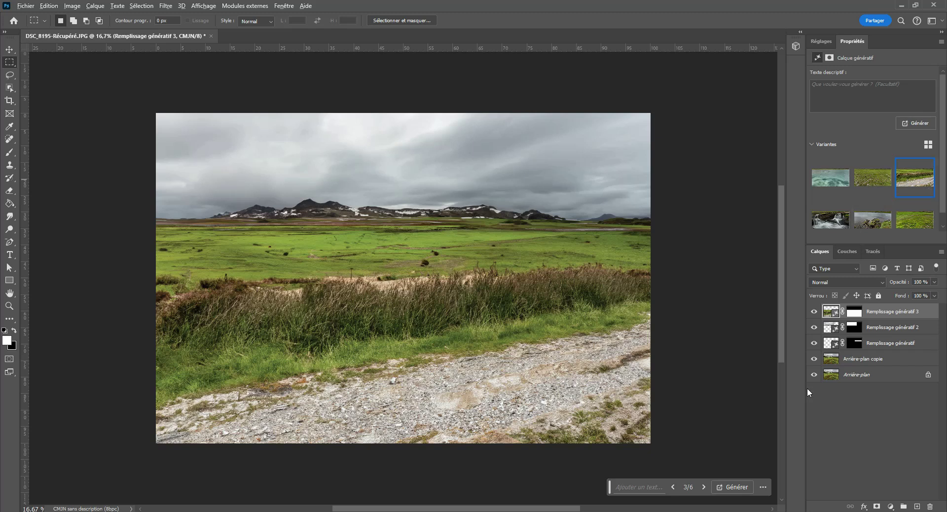
left_click(814, 376, "alt")
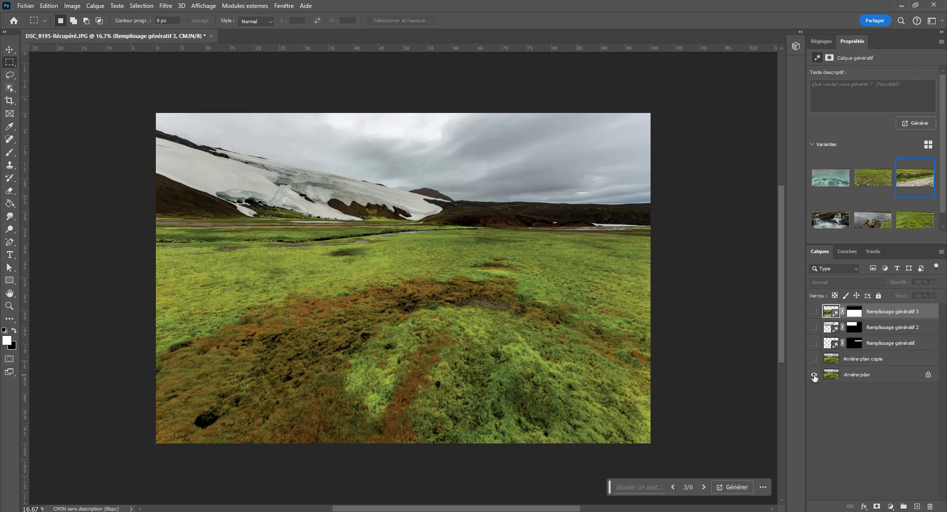
left_click(814, 375, "alt")
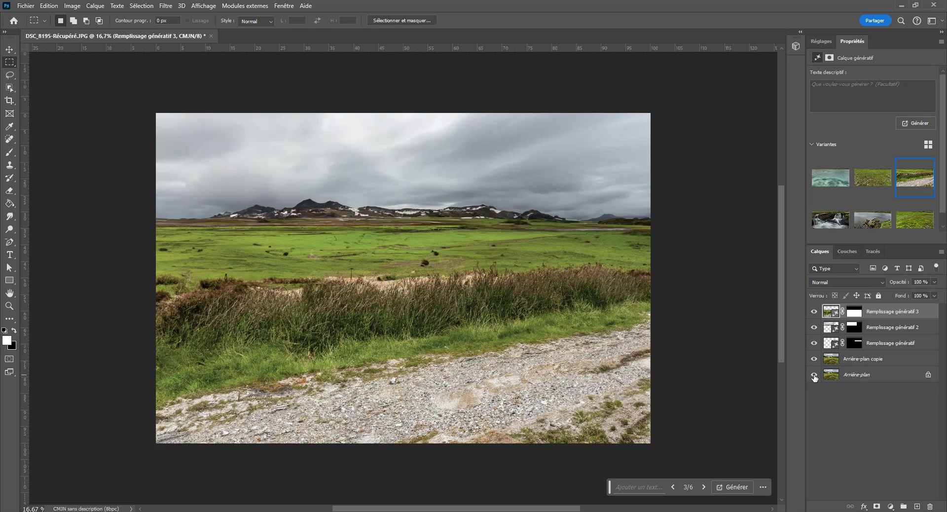
- Draw a rectangular selection around the left part of the distant mountains, including a strip of grass below them
left_click(86, 67)
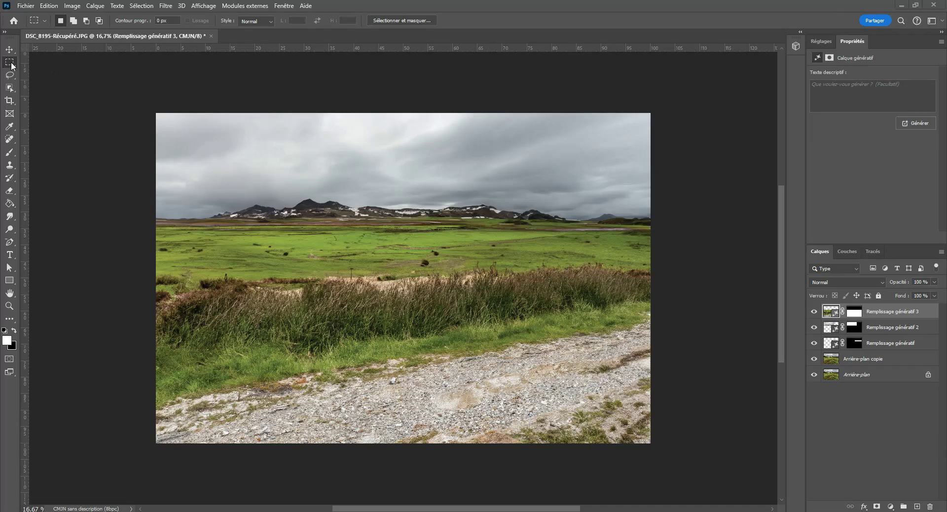
key("ctrl+z")
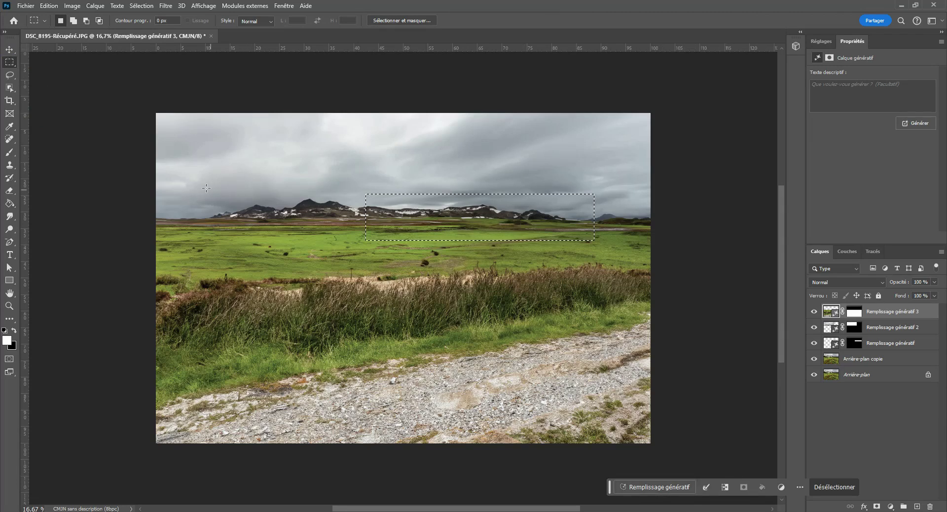
left_click_drag(204, 188, 375, 240)
- Try transforming the selection to about 164% width and 149% height and moving it up into the sky, and cancel the transformation
left_click(706, 487)
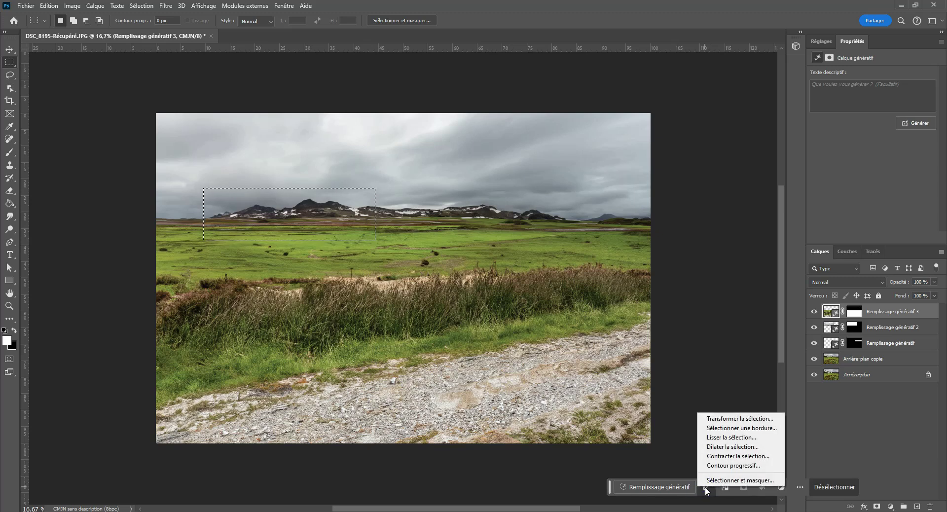
left_click(763, 420)
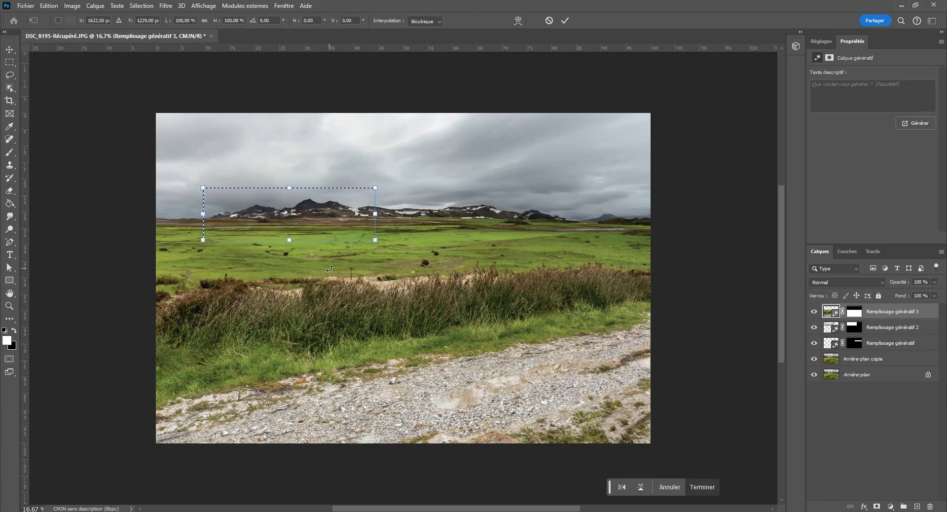
left_click_drag(290, 240, 289, 265)
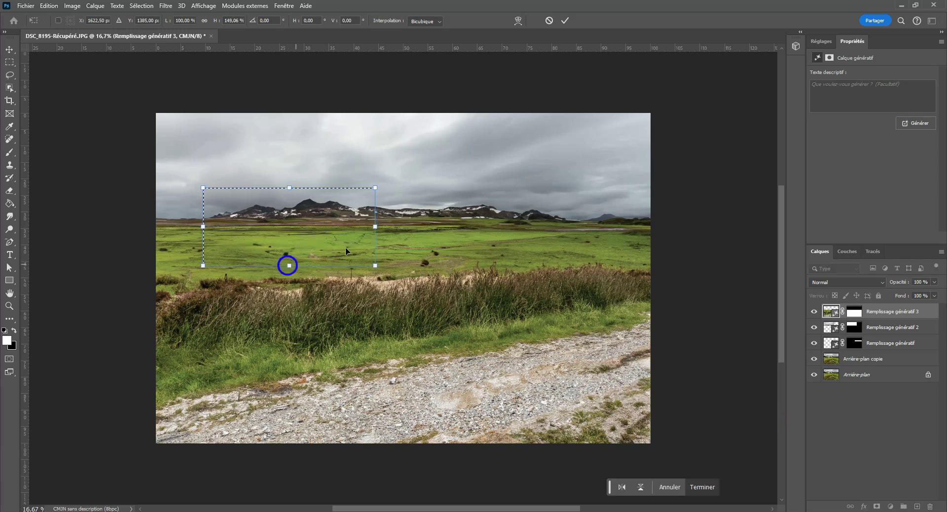
left_click_drag(375, 227, 488, 230)
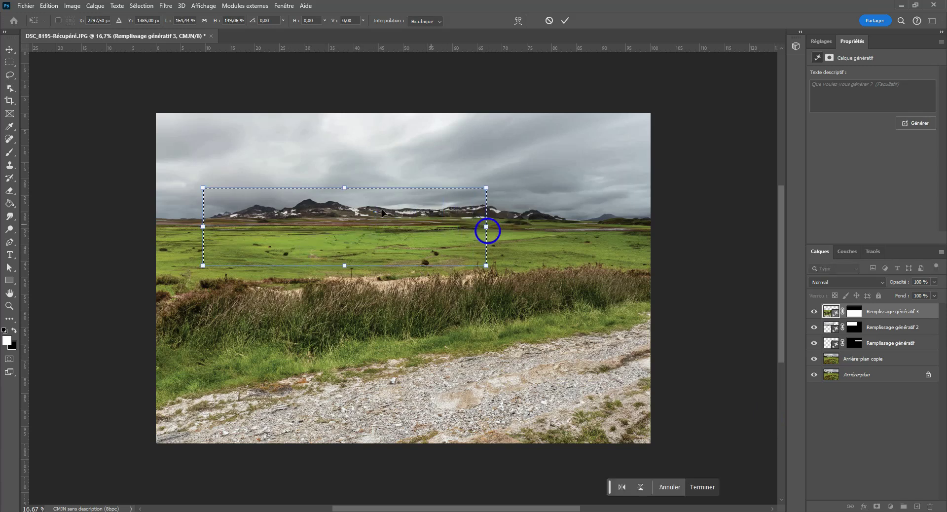
left_click_drag(383, 213, 383, 169)
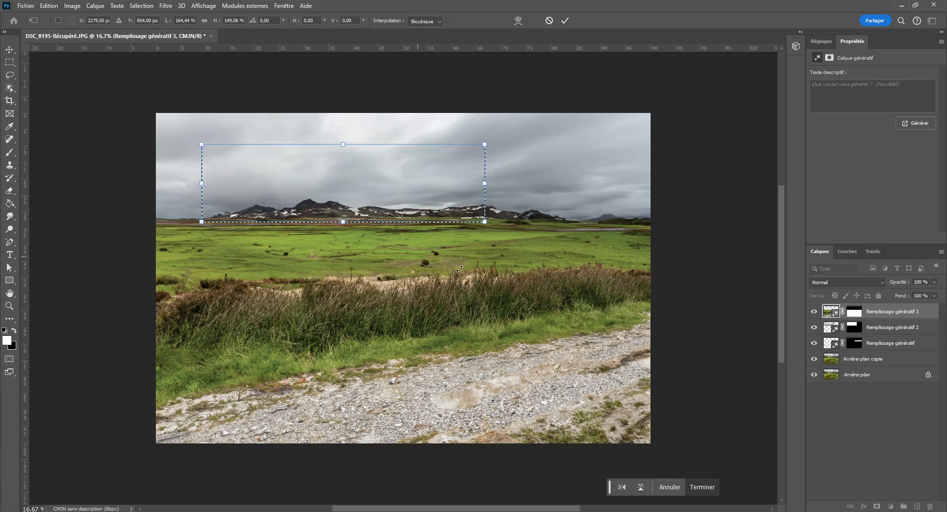
left_click(671, 487)
- Try turning the mountain selection into a 100-pixel border selection, and undo it
left_click(707, 488)
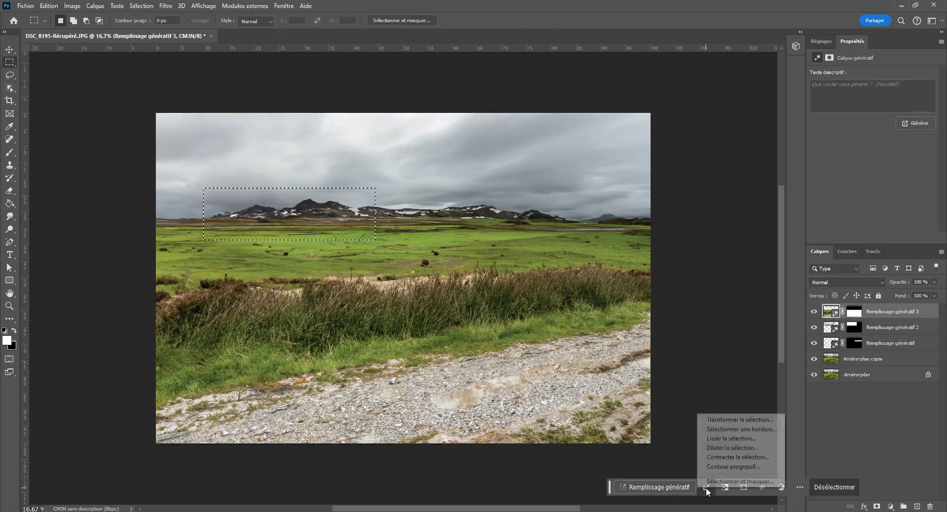
left_click(771, 431)
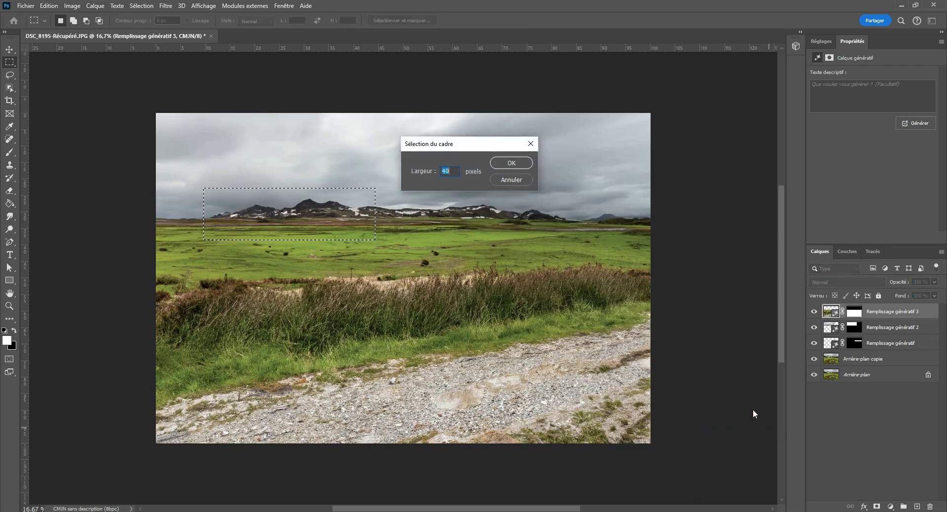
left_click(450, 171)
type("100")
left_click(517, 161)
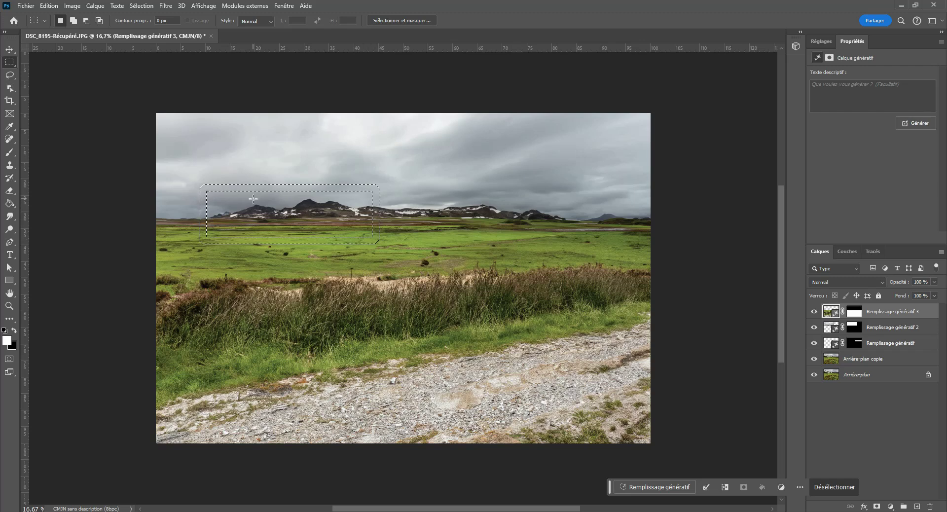
left_click(706, 487)
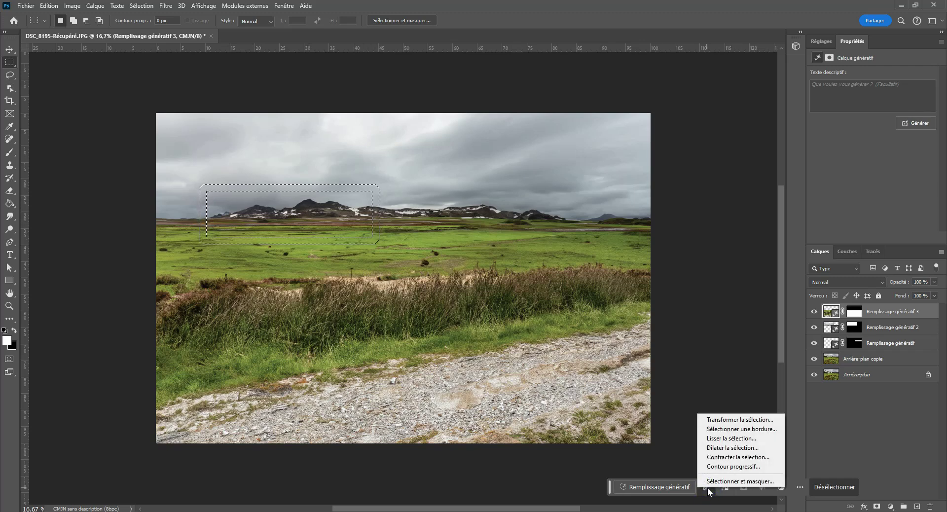
left_click(49, 6)
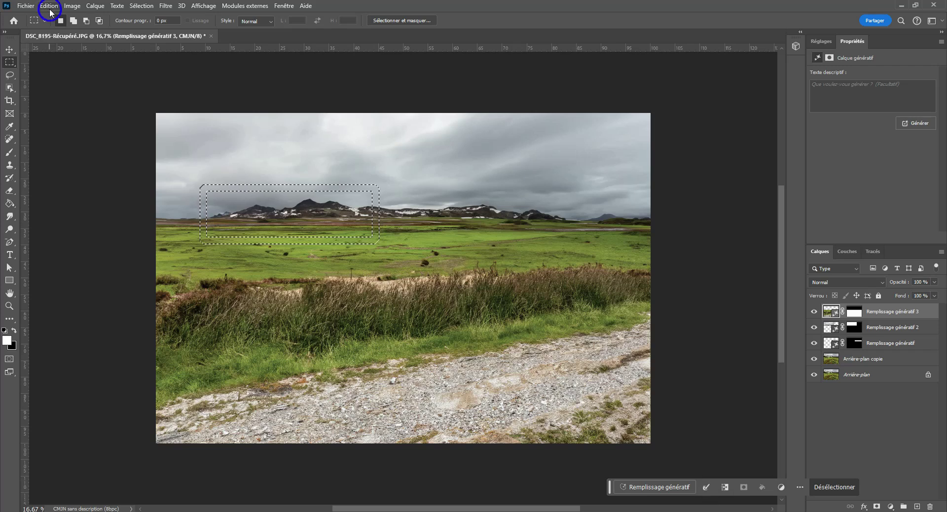
left_click(49, 6)
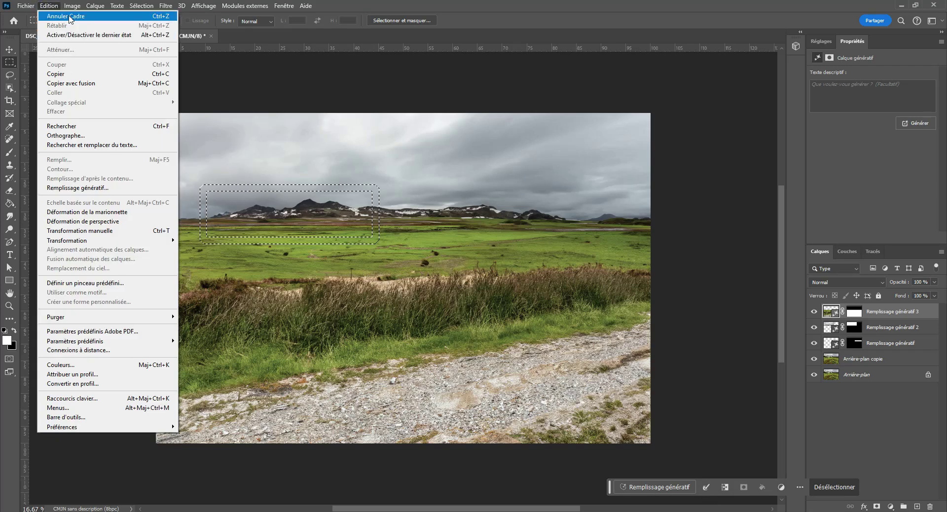
left_click(70, 16)
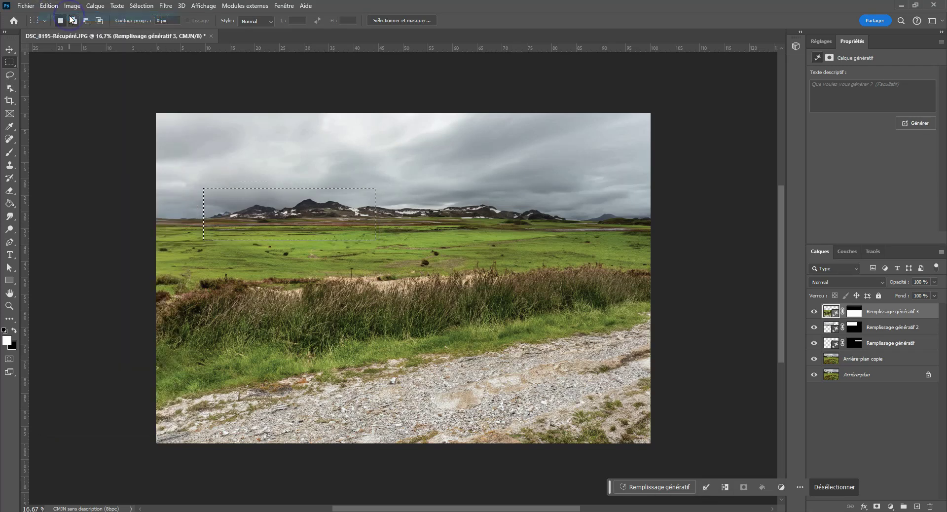
- Try smoothing the mountain selection with a 100-pixel radius, and undo it
left_click(707, 487)
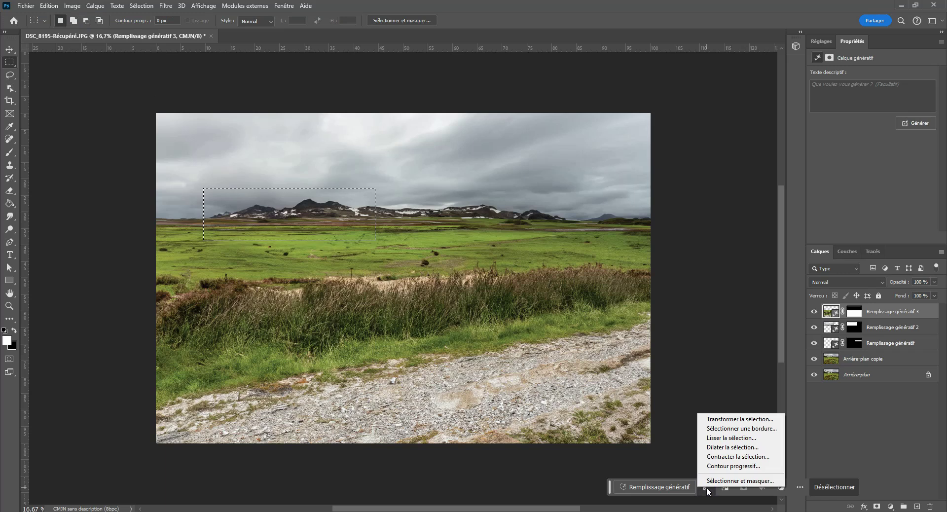
left_click(767, 438)
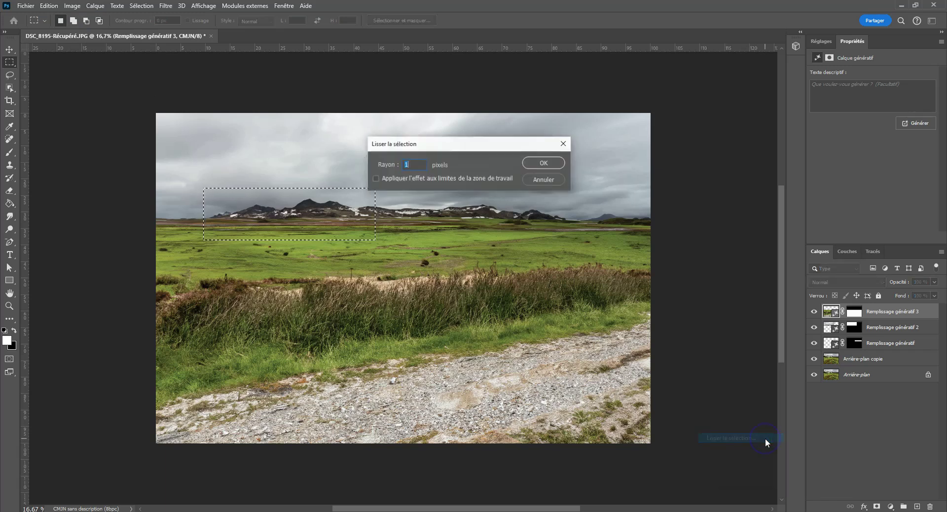
left_click(422, 164)
type("00")
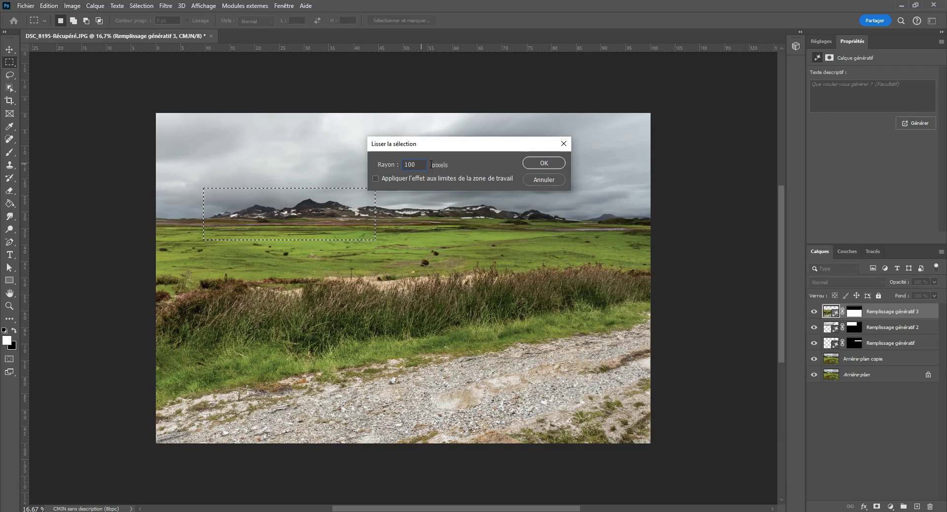
left_click(544, 163)
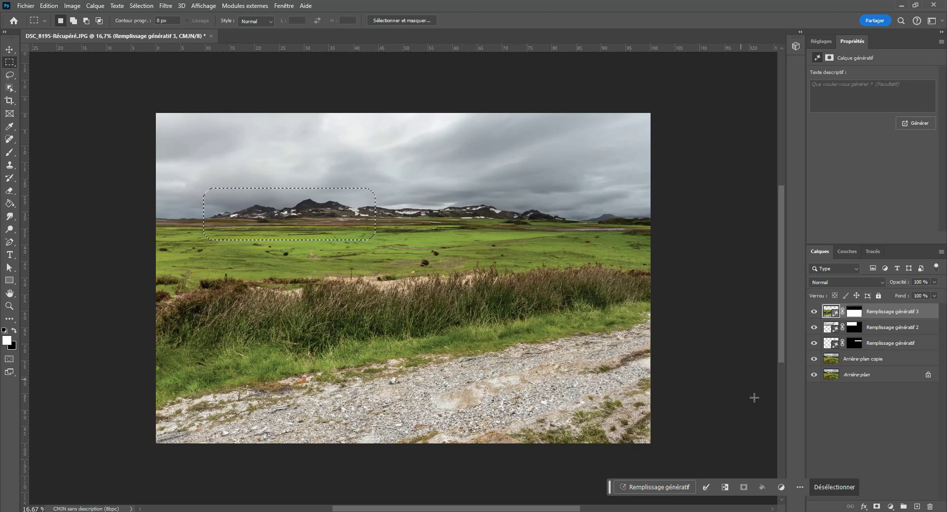
key("ctrl+z")
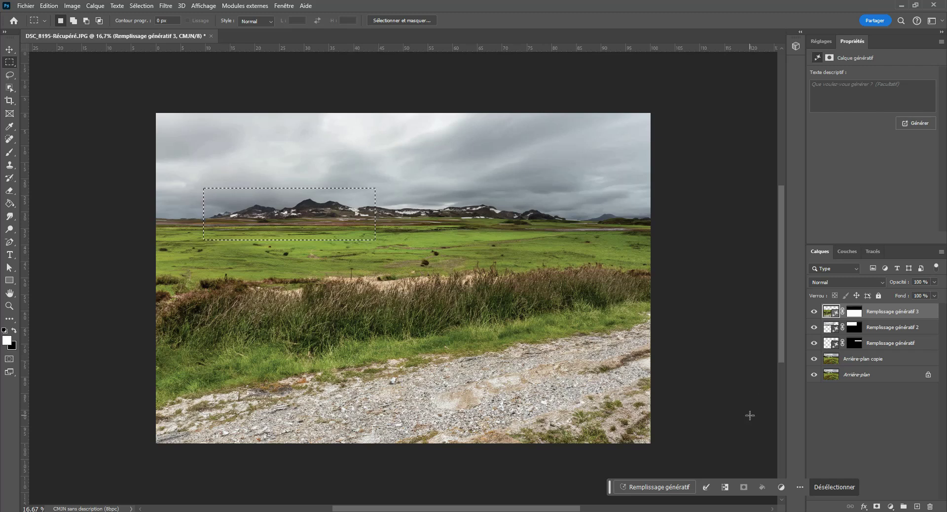
- Feather the edges of the mountain selection with a 50-pixel radius
left_click(707, 487)
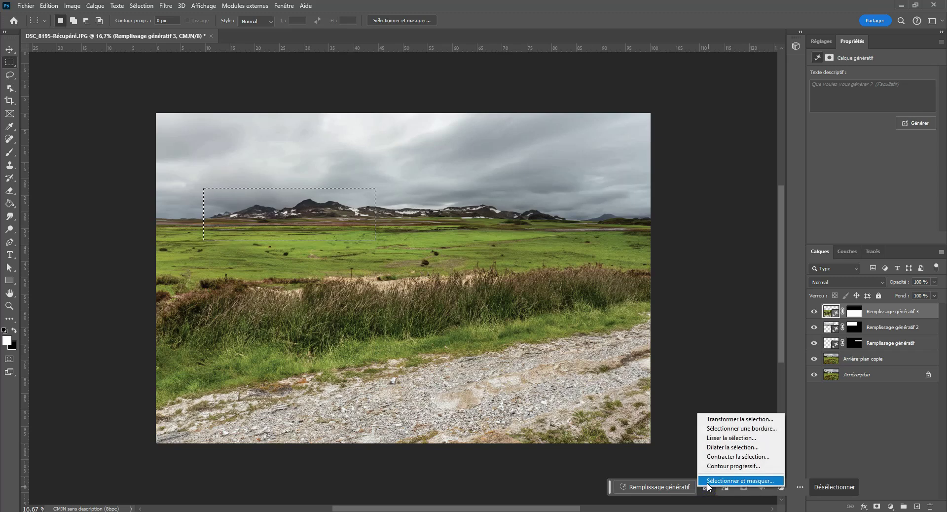
left_click(770, 467)
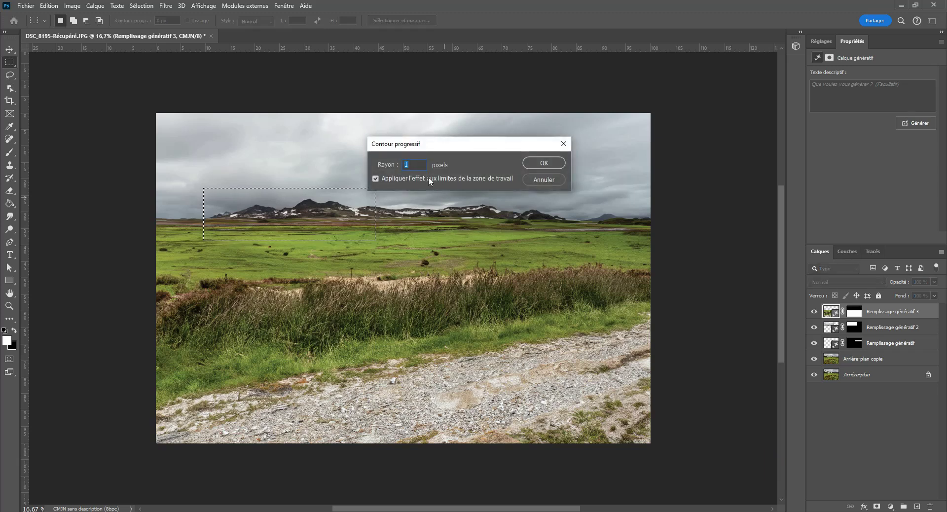
left_click(421, 163)
key("BackSpace")
type("50")
left_click(544, 163)
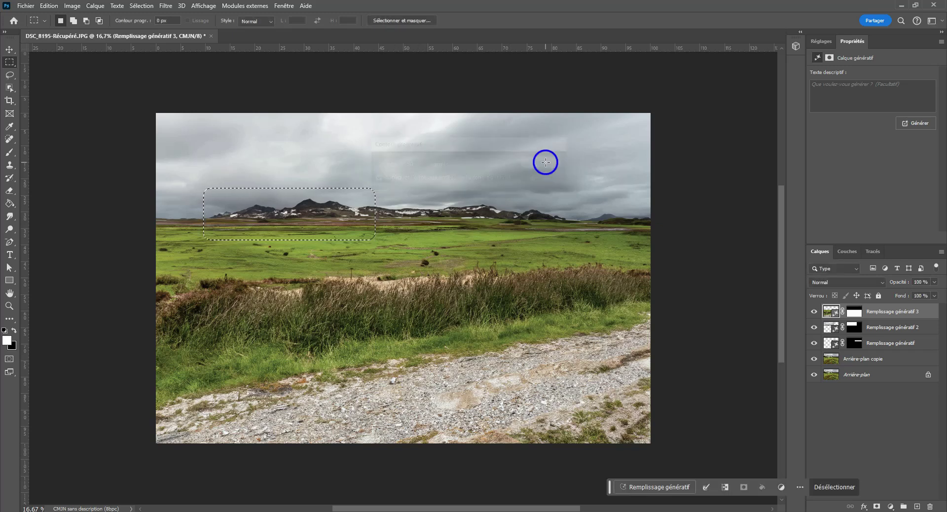
- Reopen the feather settings and cancel them, and view the mountain selection in the Select and Mask workspace without applying anything
key("shift+F6")
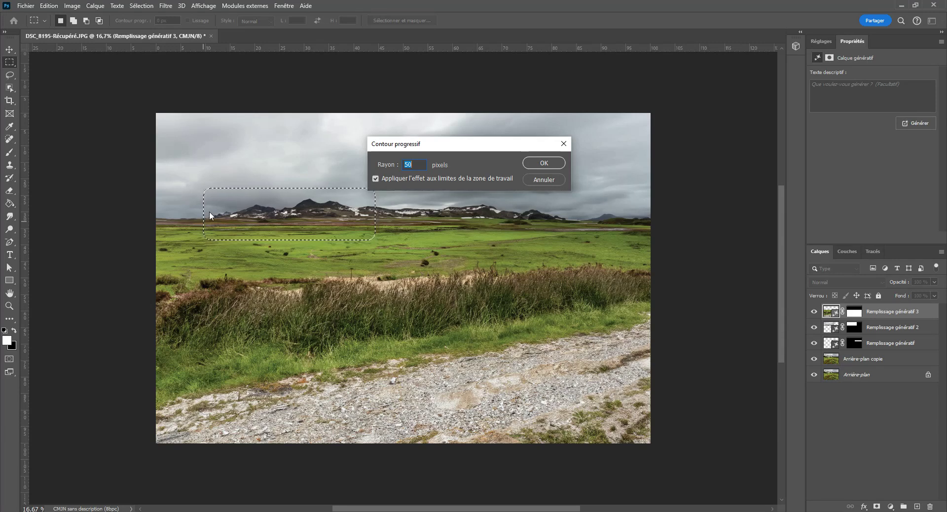
left_click(539, 181)
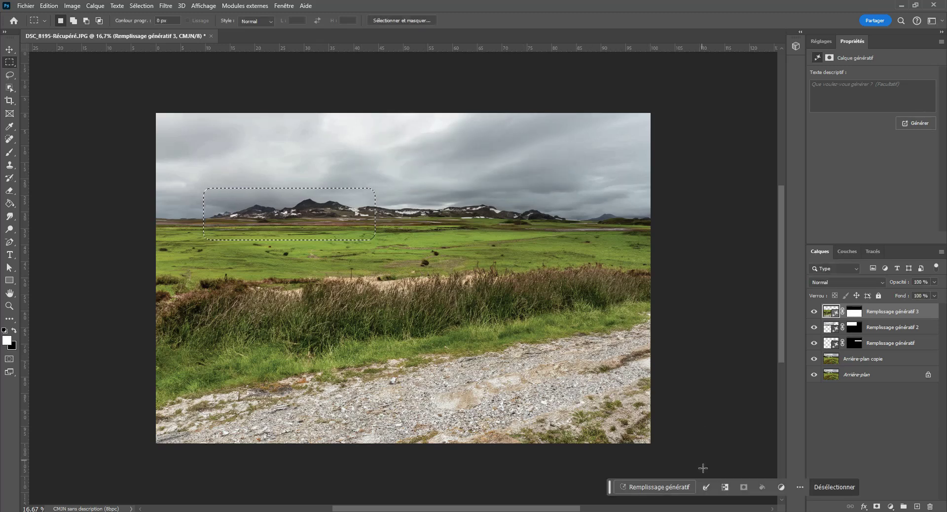
left_click(706, 487)
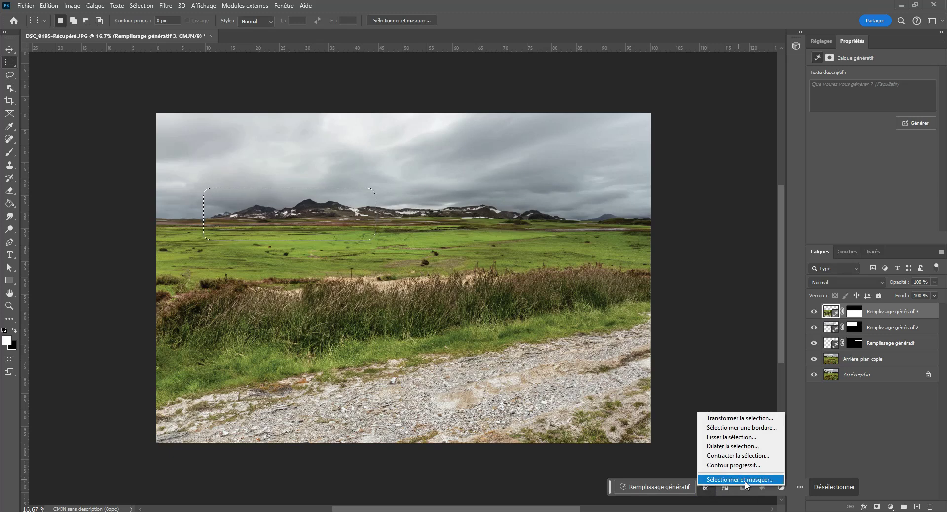
left_click(774, 480)
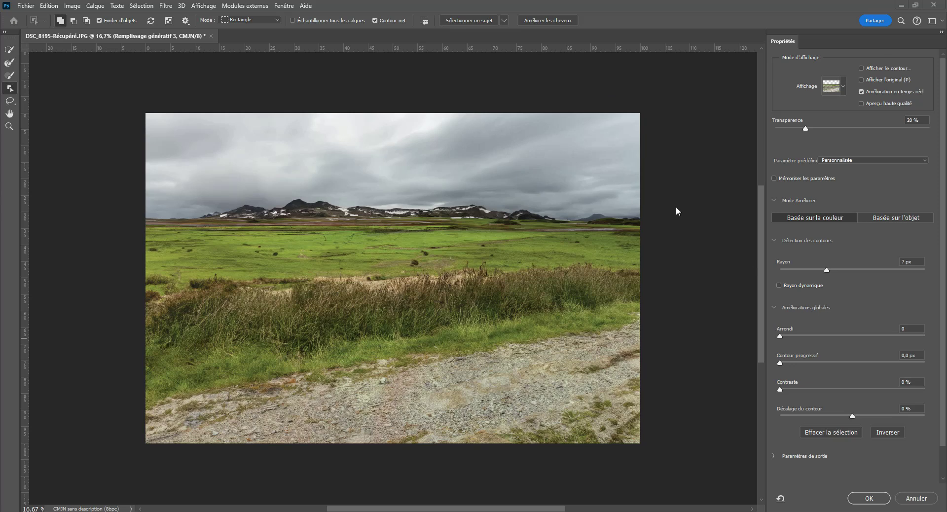
left_click(917, 499)
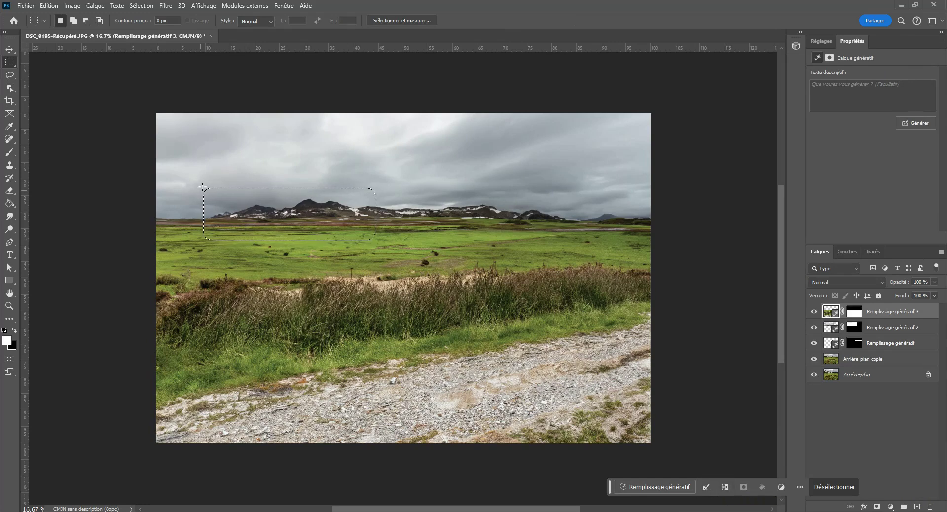
- Invert the mountain selection, invert it back, and deselect it
left_click(725, 486)
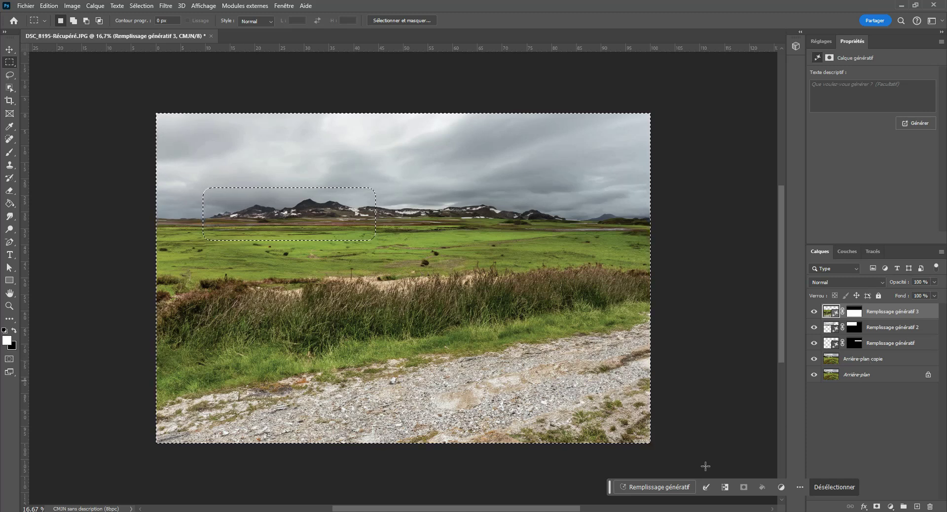
left_click(725, 487)
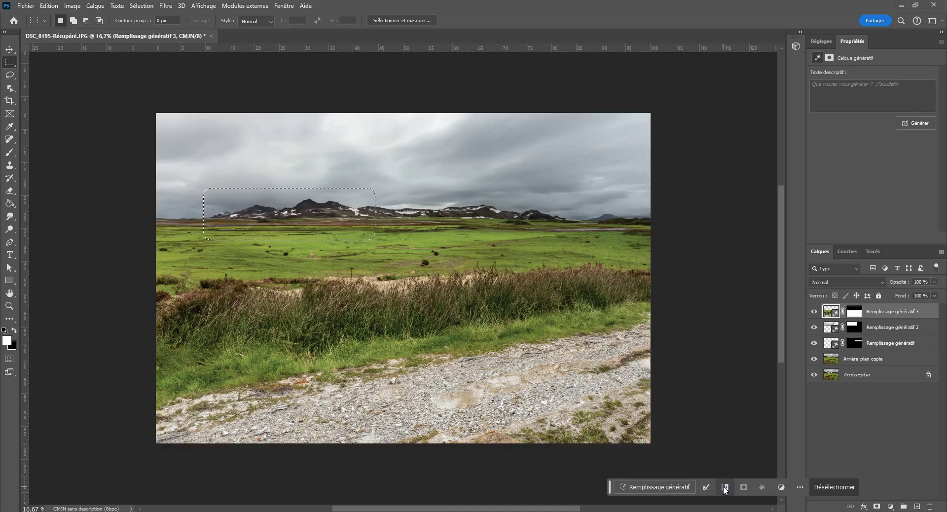
left_click(142, 6)
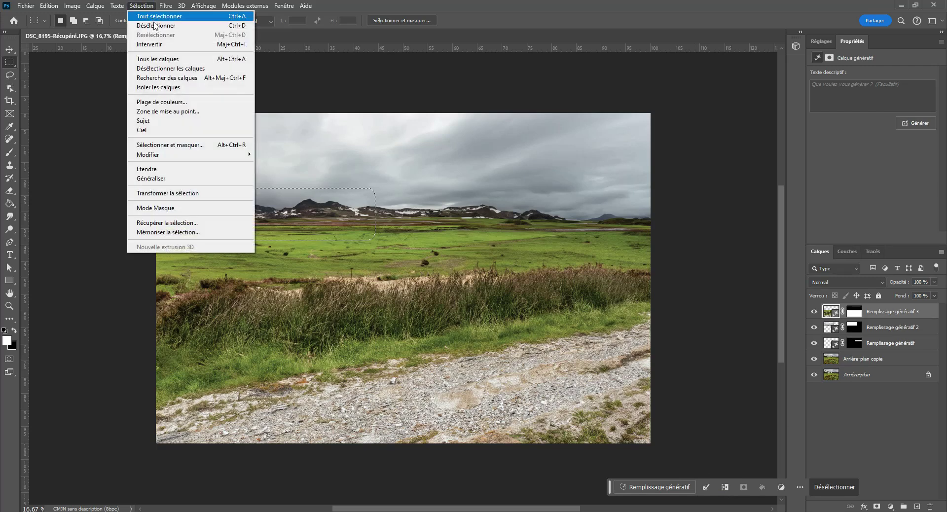
left_click(155, 26)
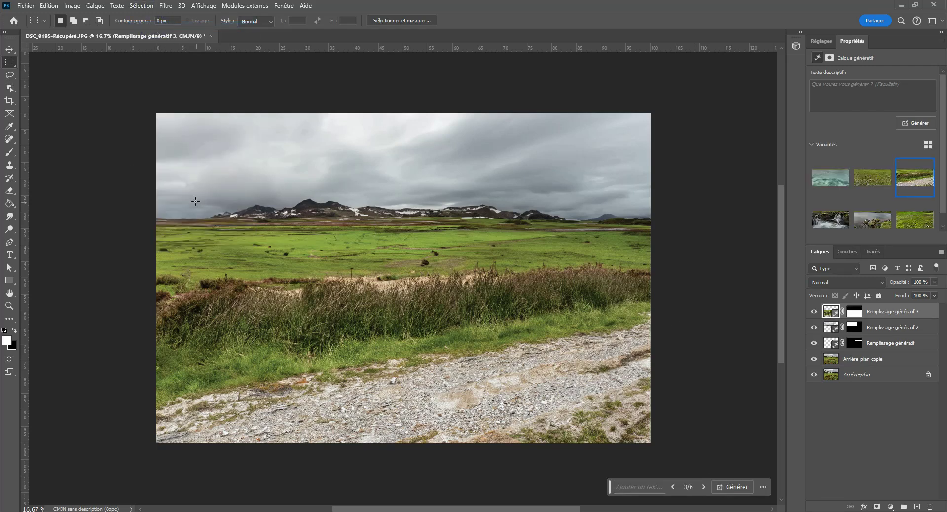
- Draw a freehand Lasso selection around the mountain range on the horizon
left_click(10, 75)
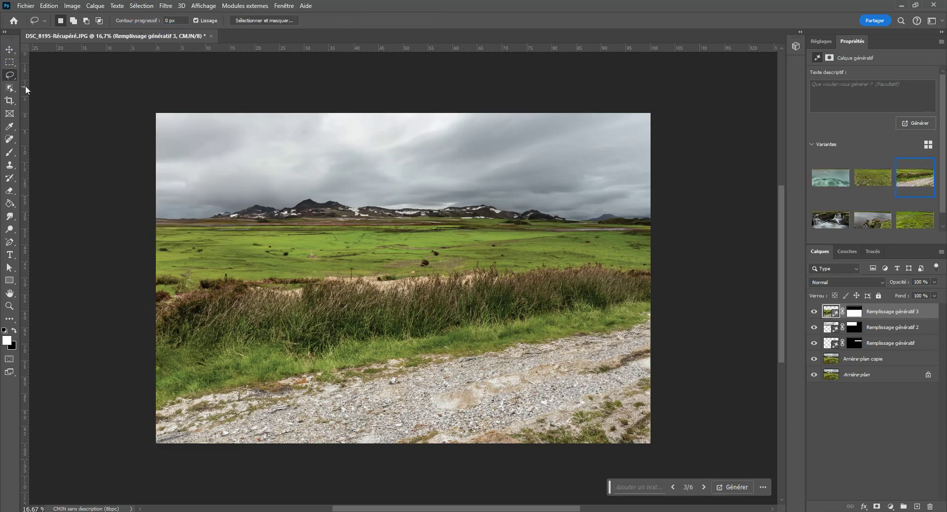
mouse_move(302, 183)
left_mouse_down()
mouse_move(198, 220)
mouse_move(317, 242)
mouse_move(463, 243)
left_mouse_up()
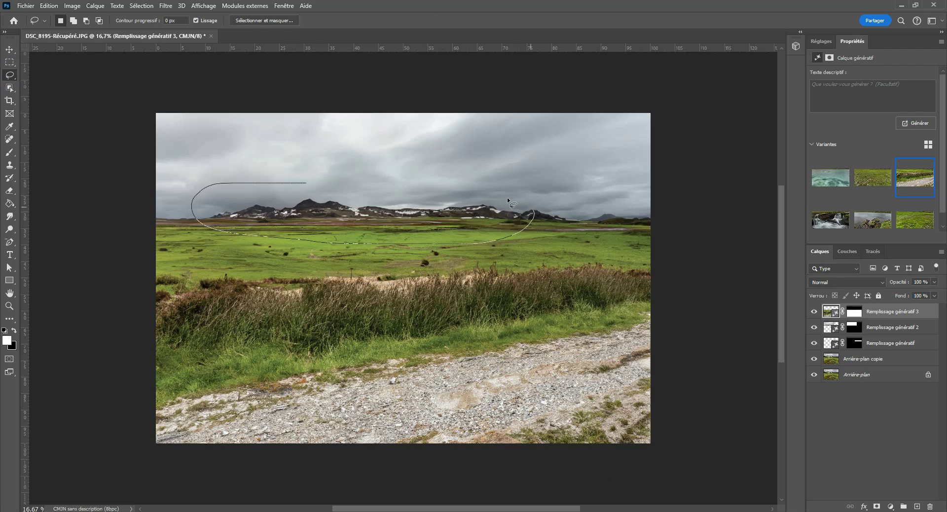
left_click_drag(507, 197, 296, 185)
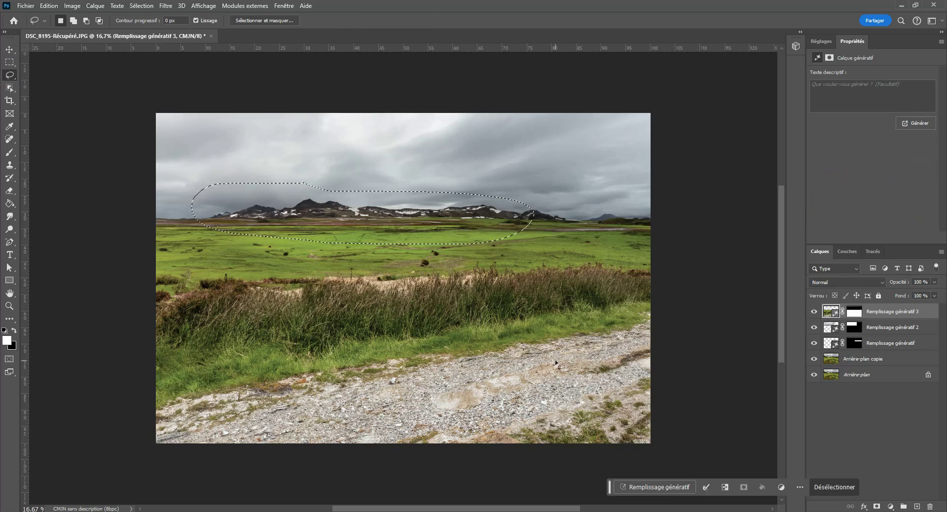
- Try the Cinéma - Virage partiel preset on the lassoed mountains, plus Atténuation foncée, Sépia, Noir et blanc - Doux, Noir et blanc classique and Virage partiel again
left_click(780, 489)
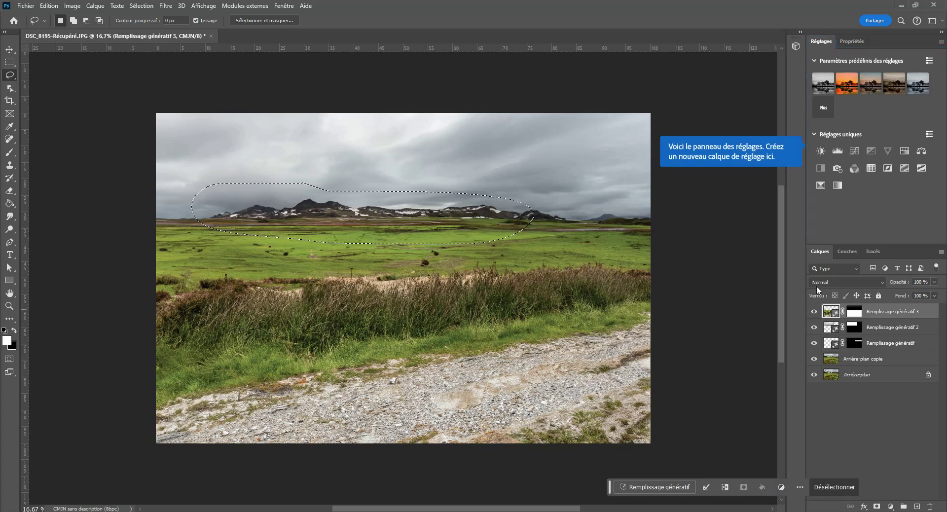
left_click(848, 83)
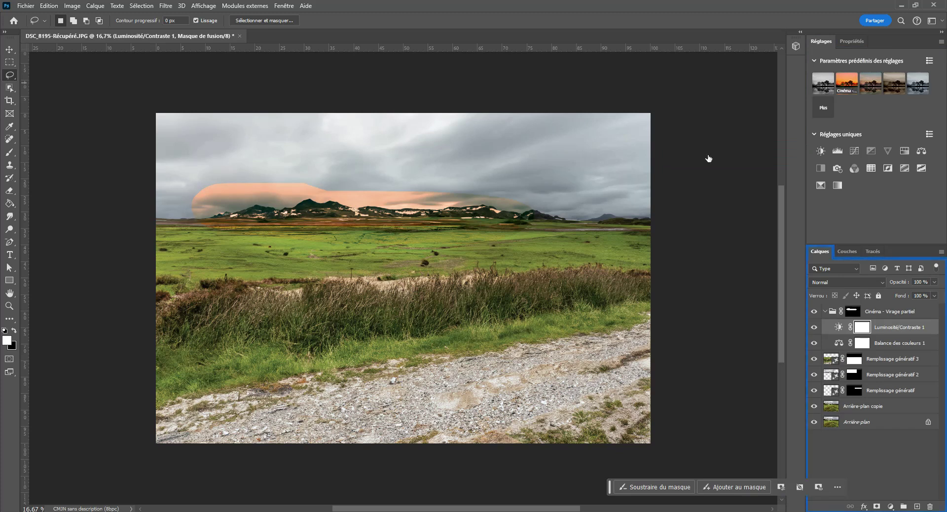
left_click(870, 88)
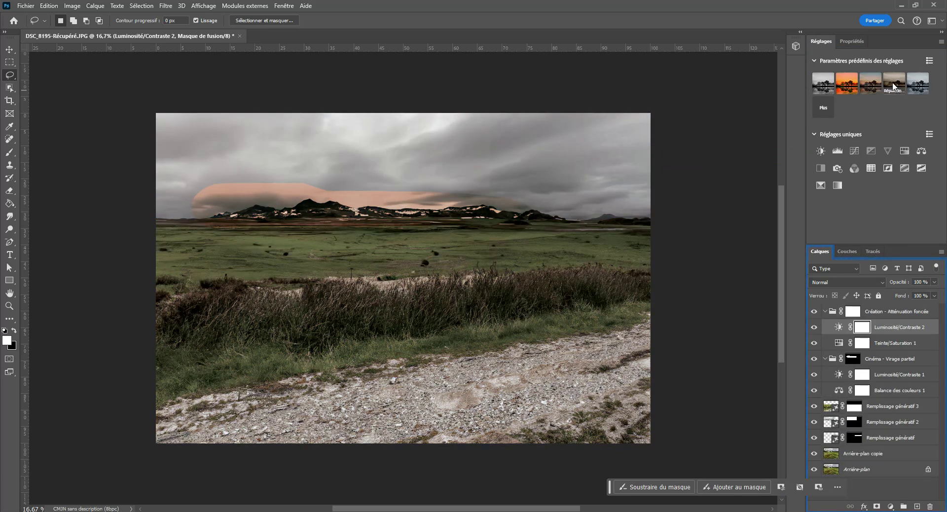
left_click(894, 86)
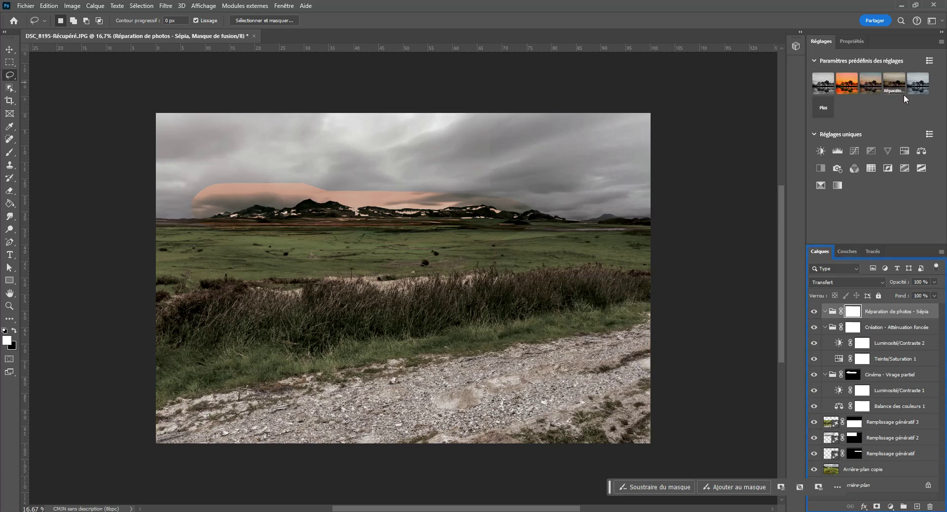
left_click(915, 86)
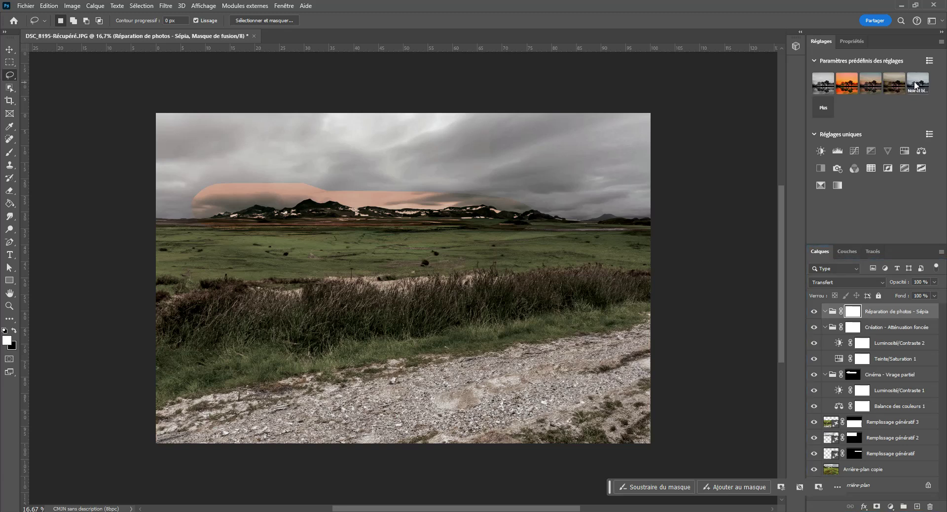
left_click(824, 84)
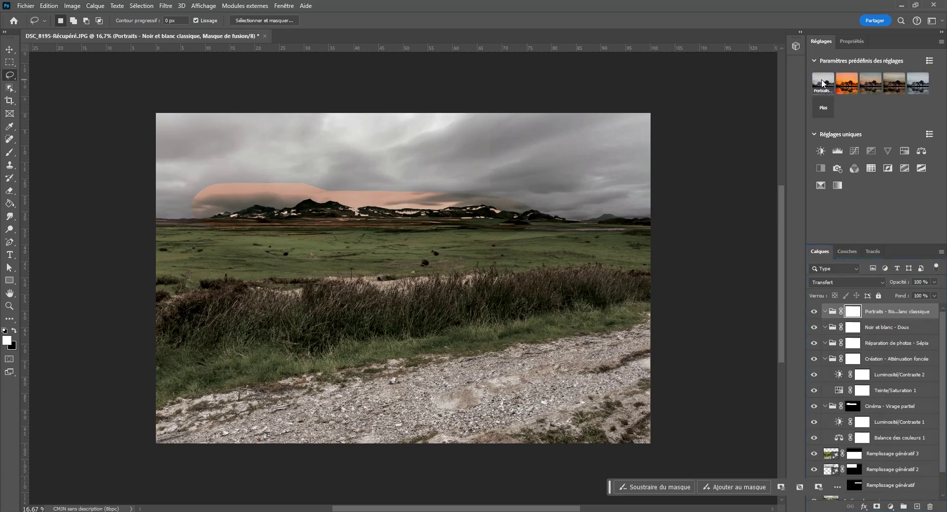
left_click(848, 84)
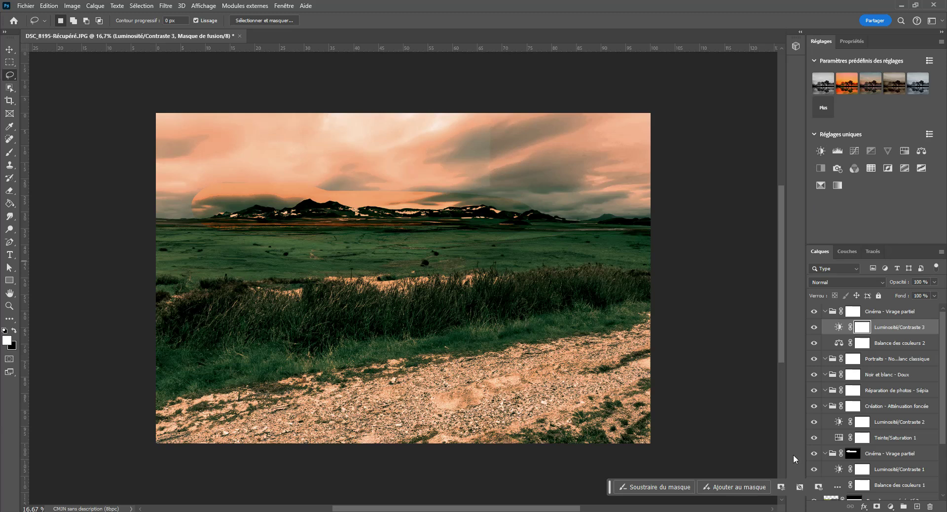
- Undo all the applied adjustment presets and deselect the lassoed mountain area
key("ctrl+z")
key("ctrl+z")
key("ctrl+z")
key("ctrl+z")
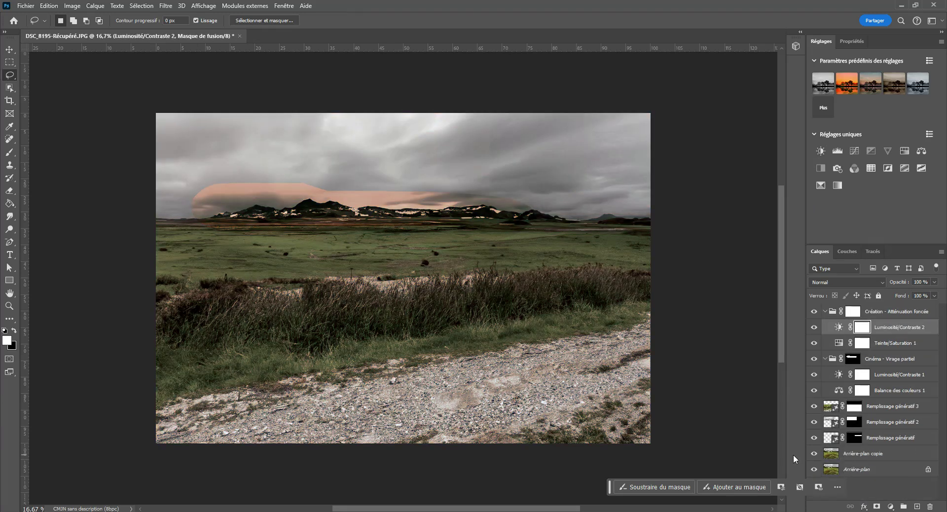
key("ctrl+z")
key("ctrl+z")
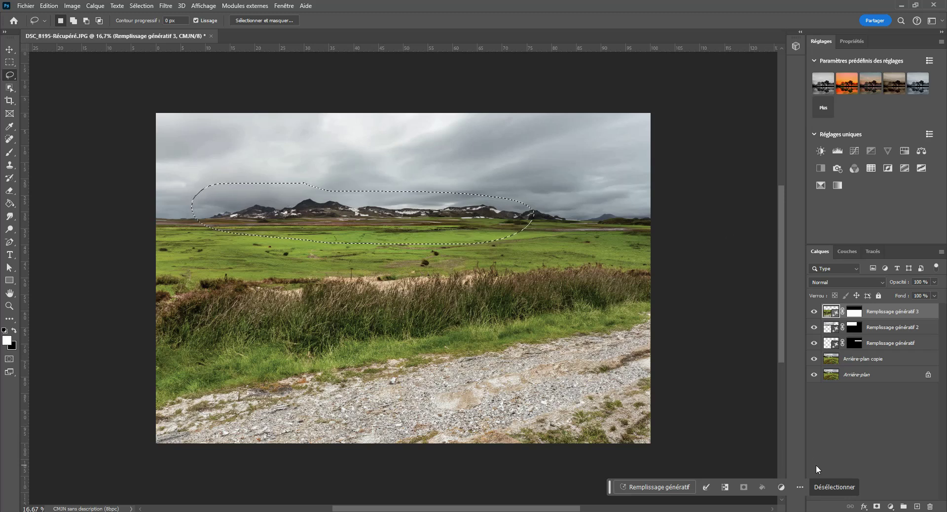
left_click(842, 489)
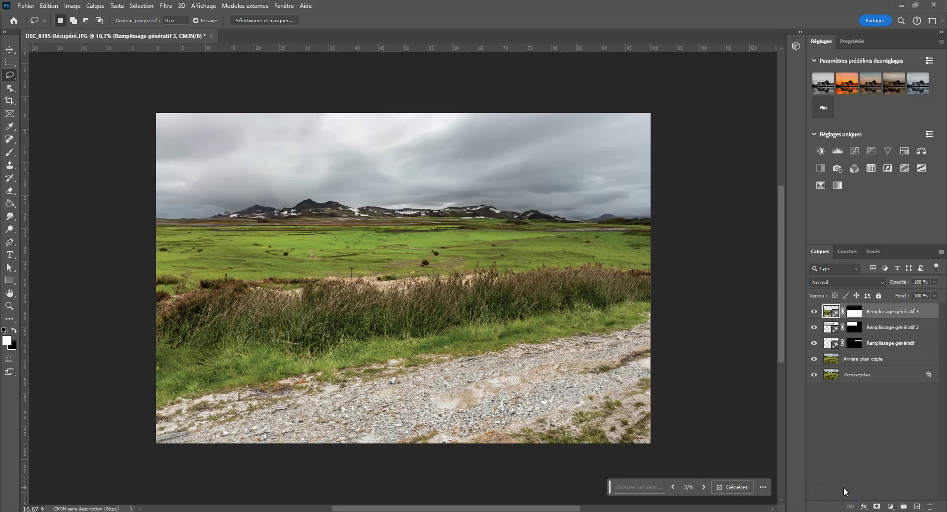
scroll(384, 202, "up", 2)
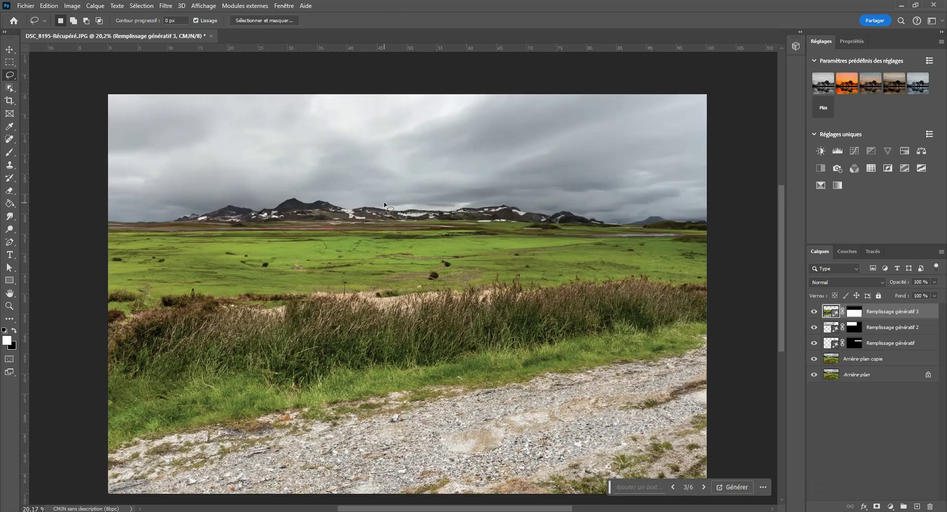
scroll(384, 203, "down", 1)
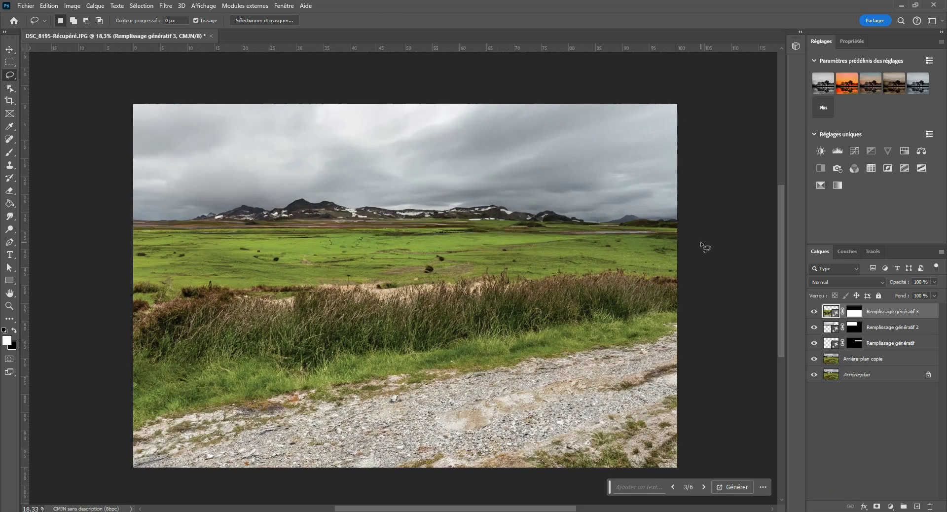